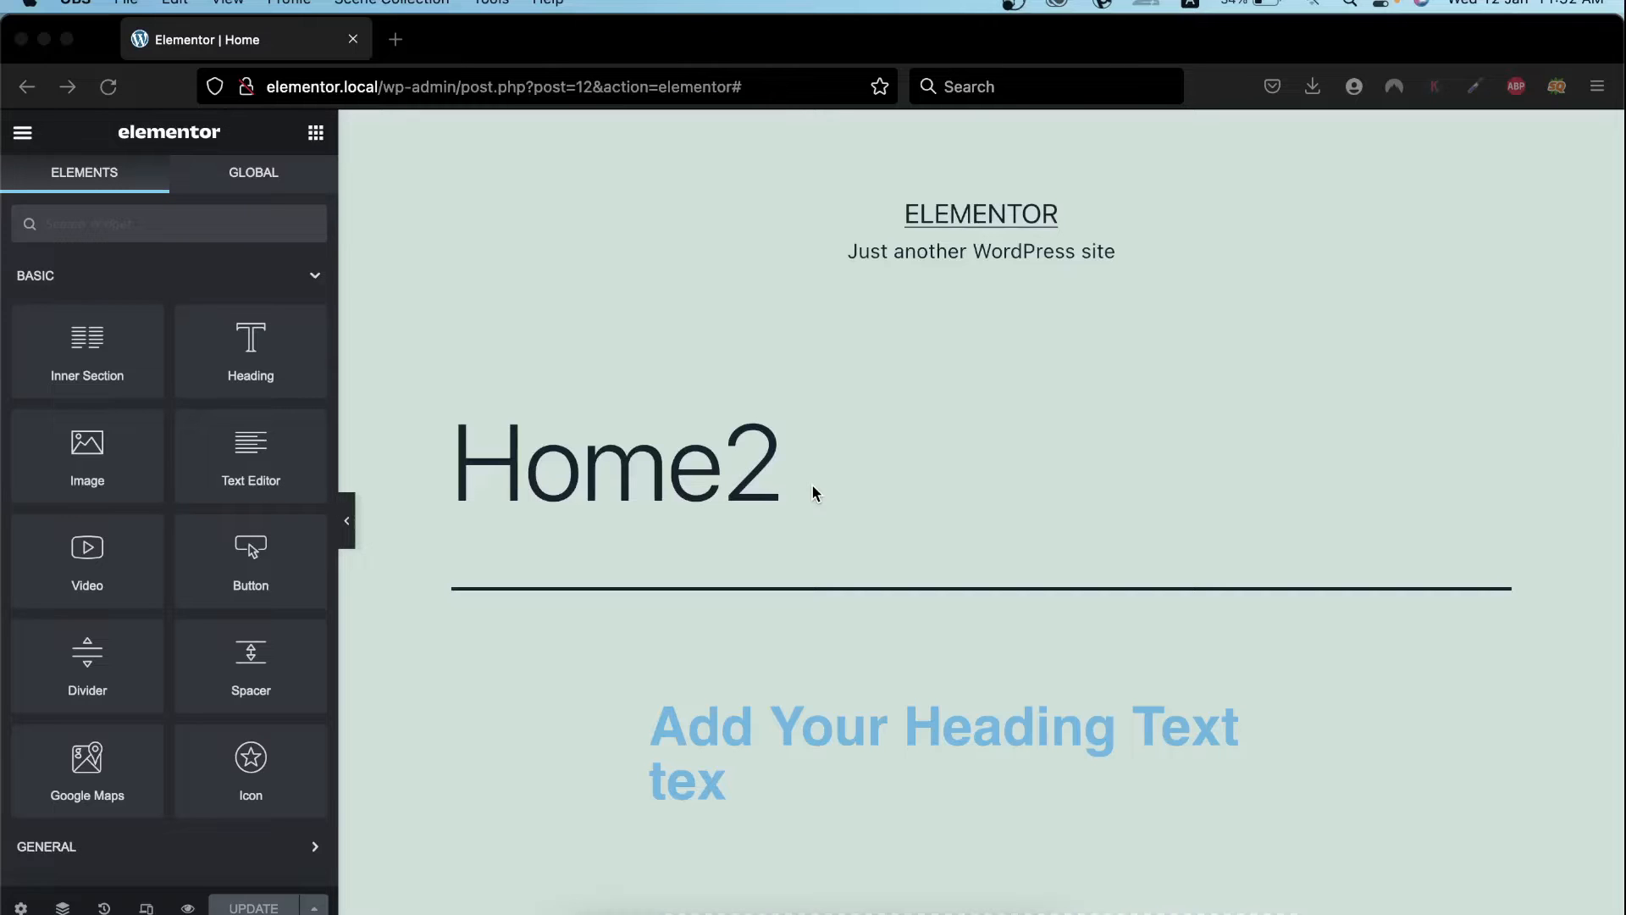
# Delete the existing heading section from the Home page
pyautogui.scroll(-3, 812, 491)
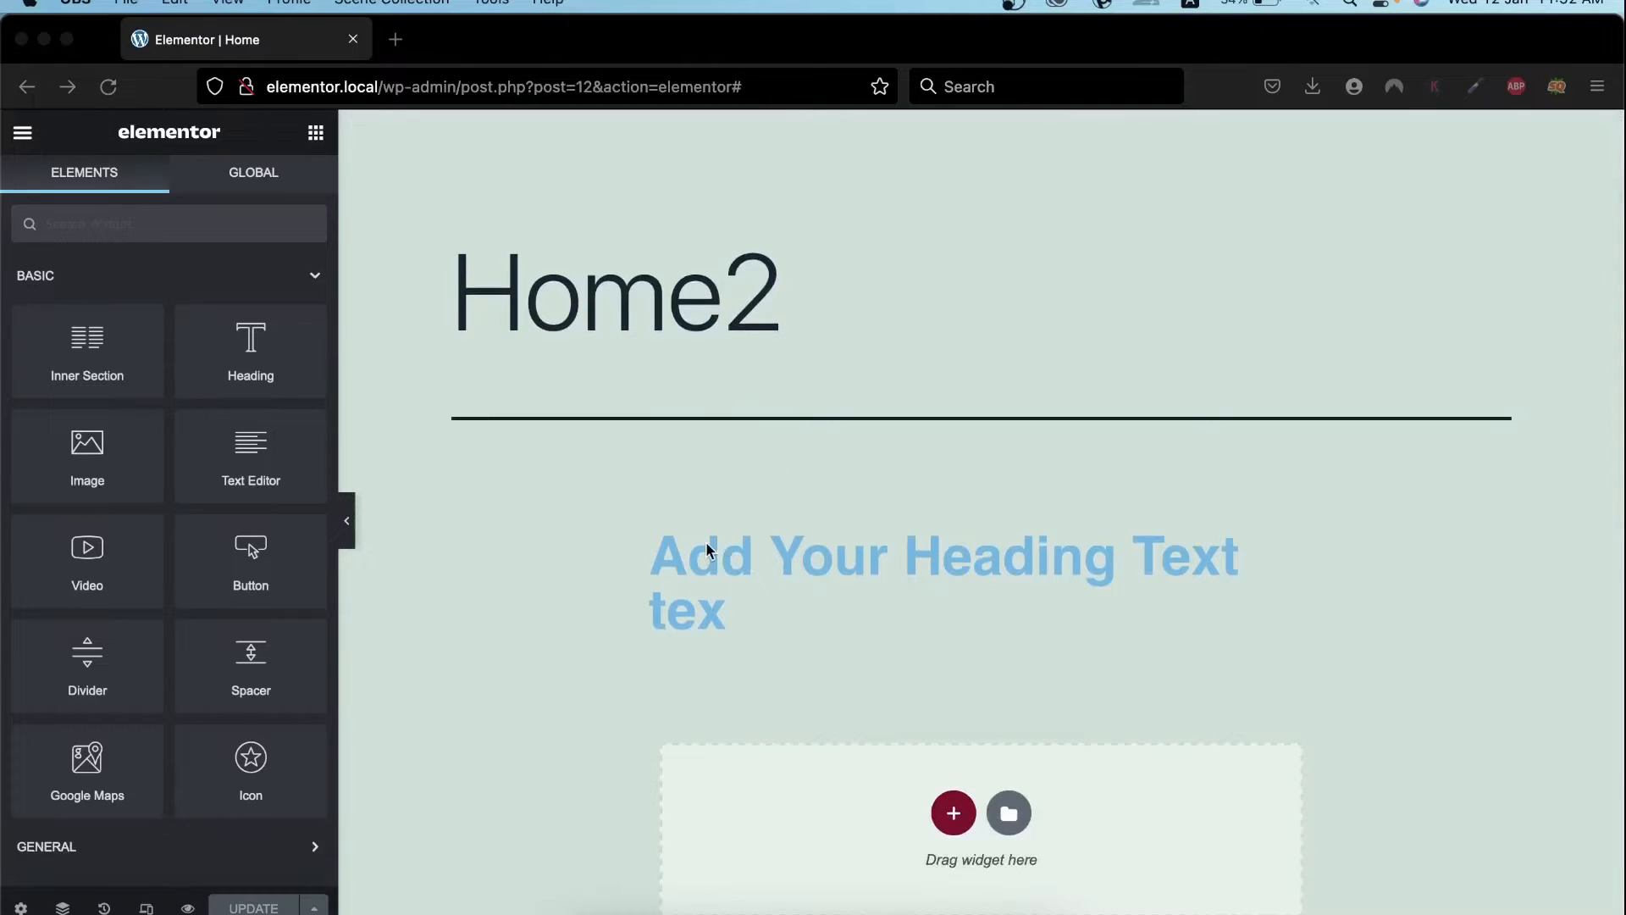
pyautogui.scroll(-3, 707, 546)
pyautogui.click(857, 632)
pyautogui.scroll(-4, 857, 634)
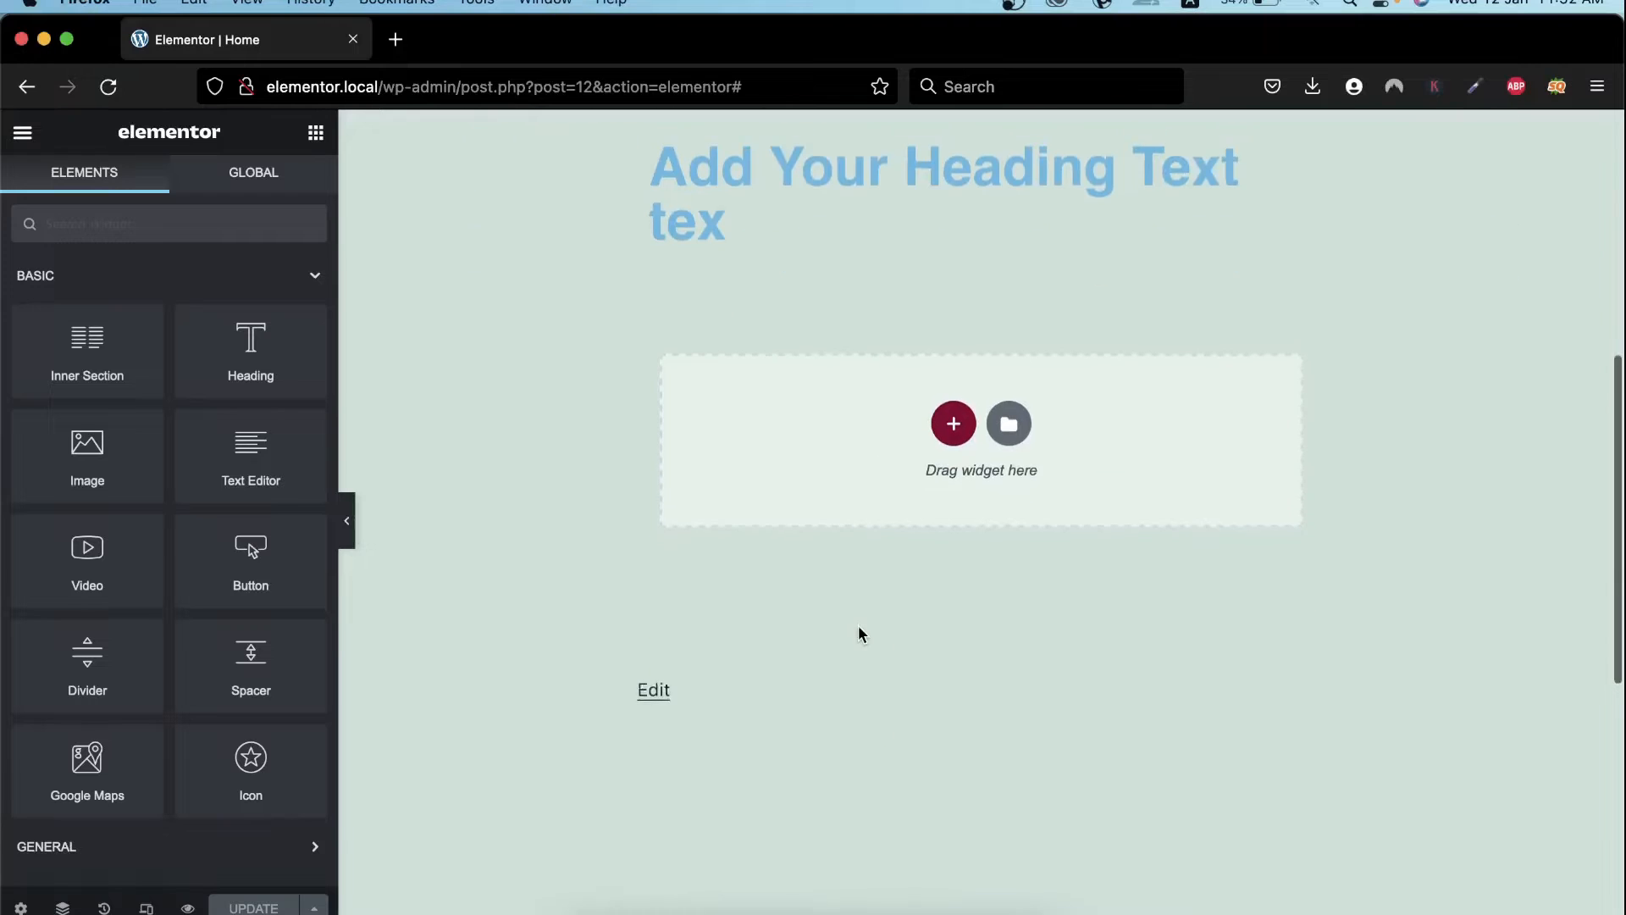
pyautogui.scroll(4, 947, 548)
pyautogui.click(1005, 320)
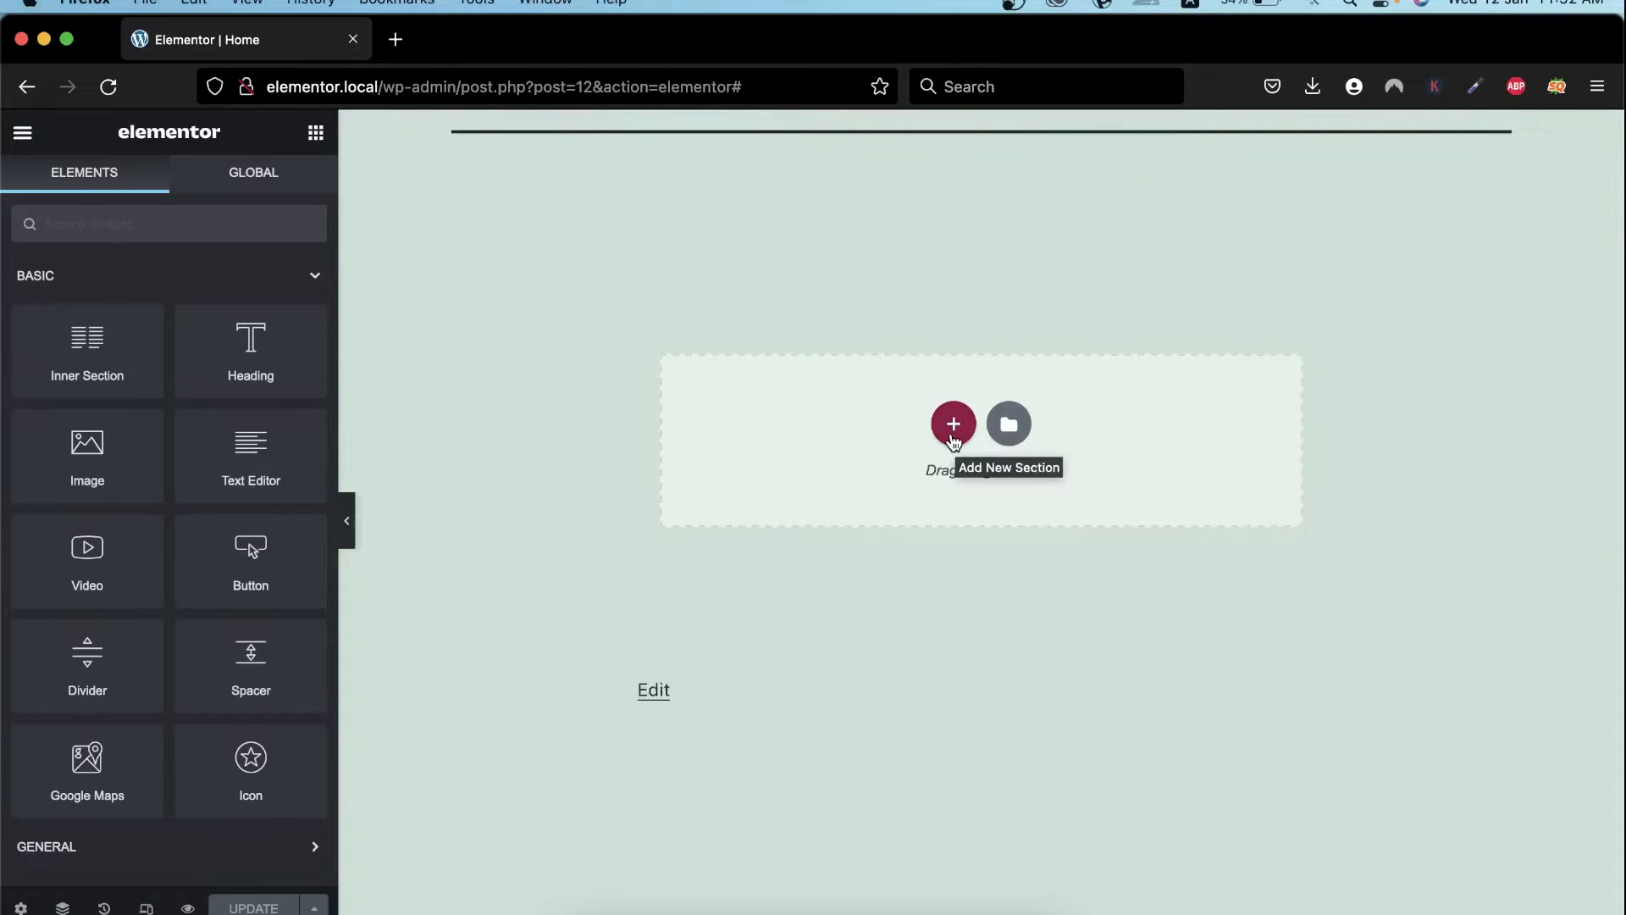
# Add a new single-column section and show the widgets available for it
pyautogui.click(954, 425)
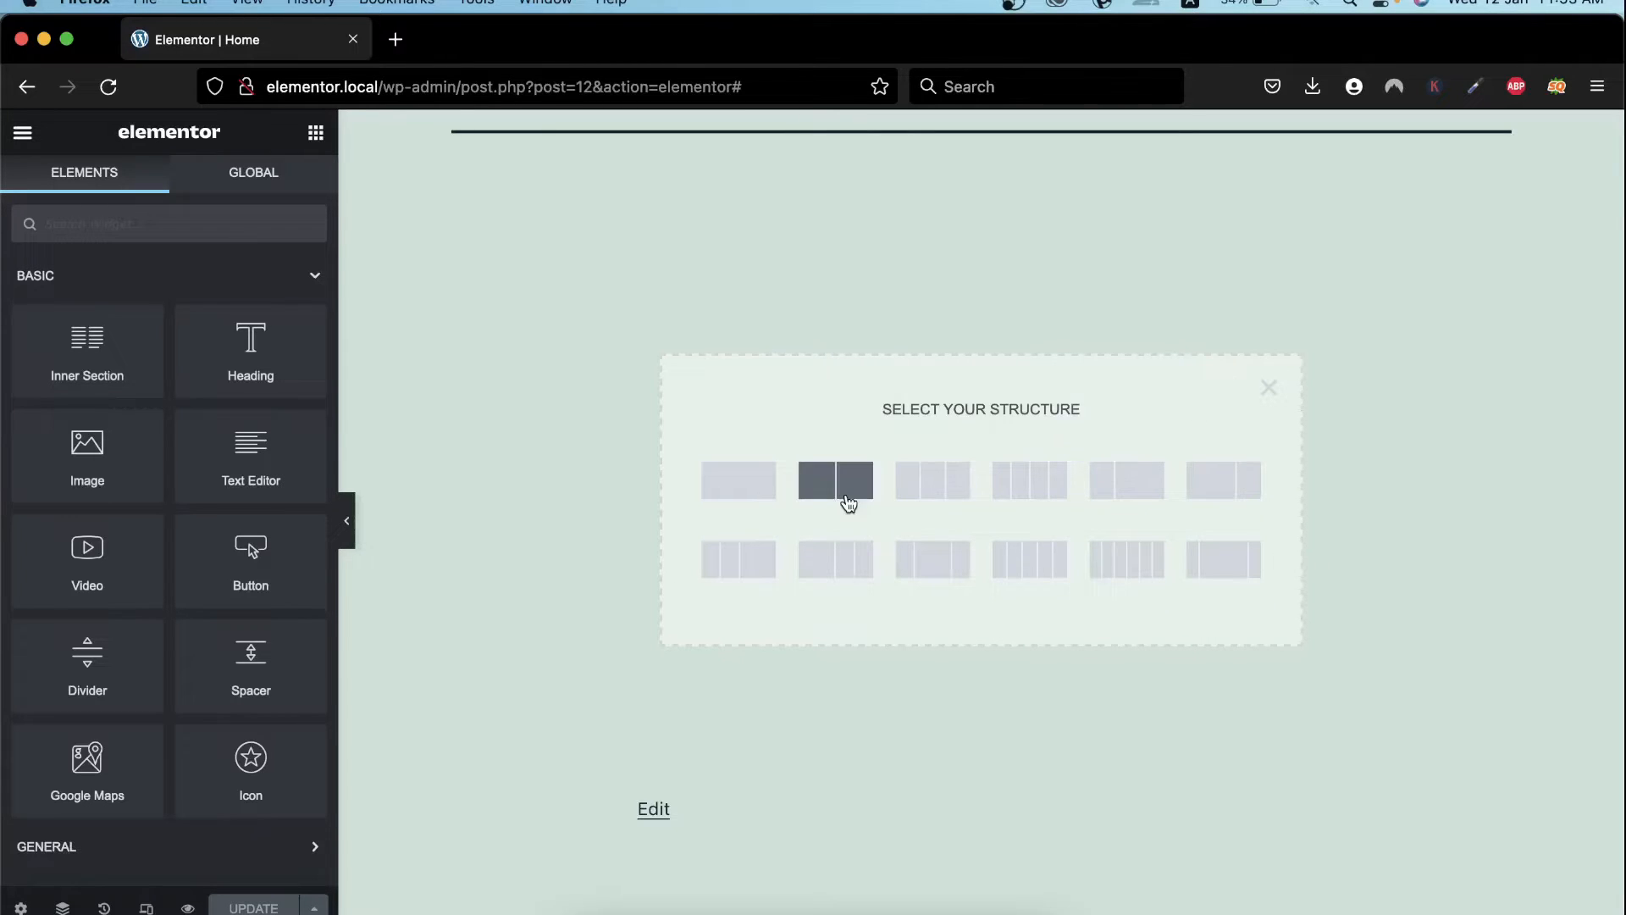
pyautogui.click(754, 479)
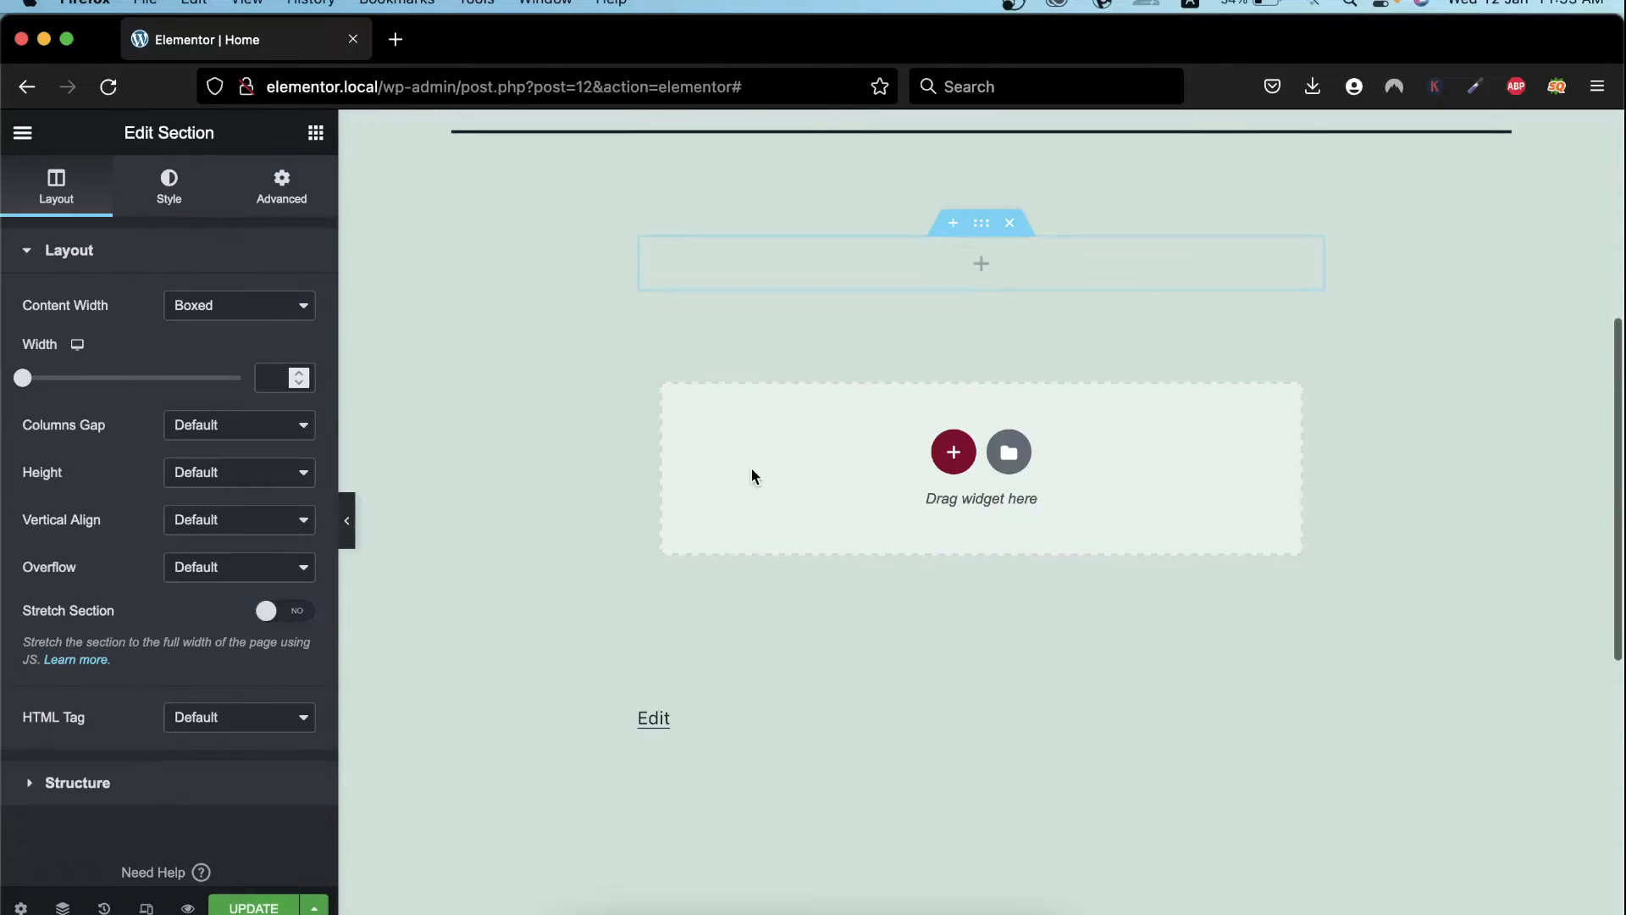
pyautogui.click(983, 267)
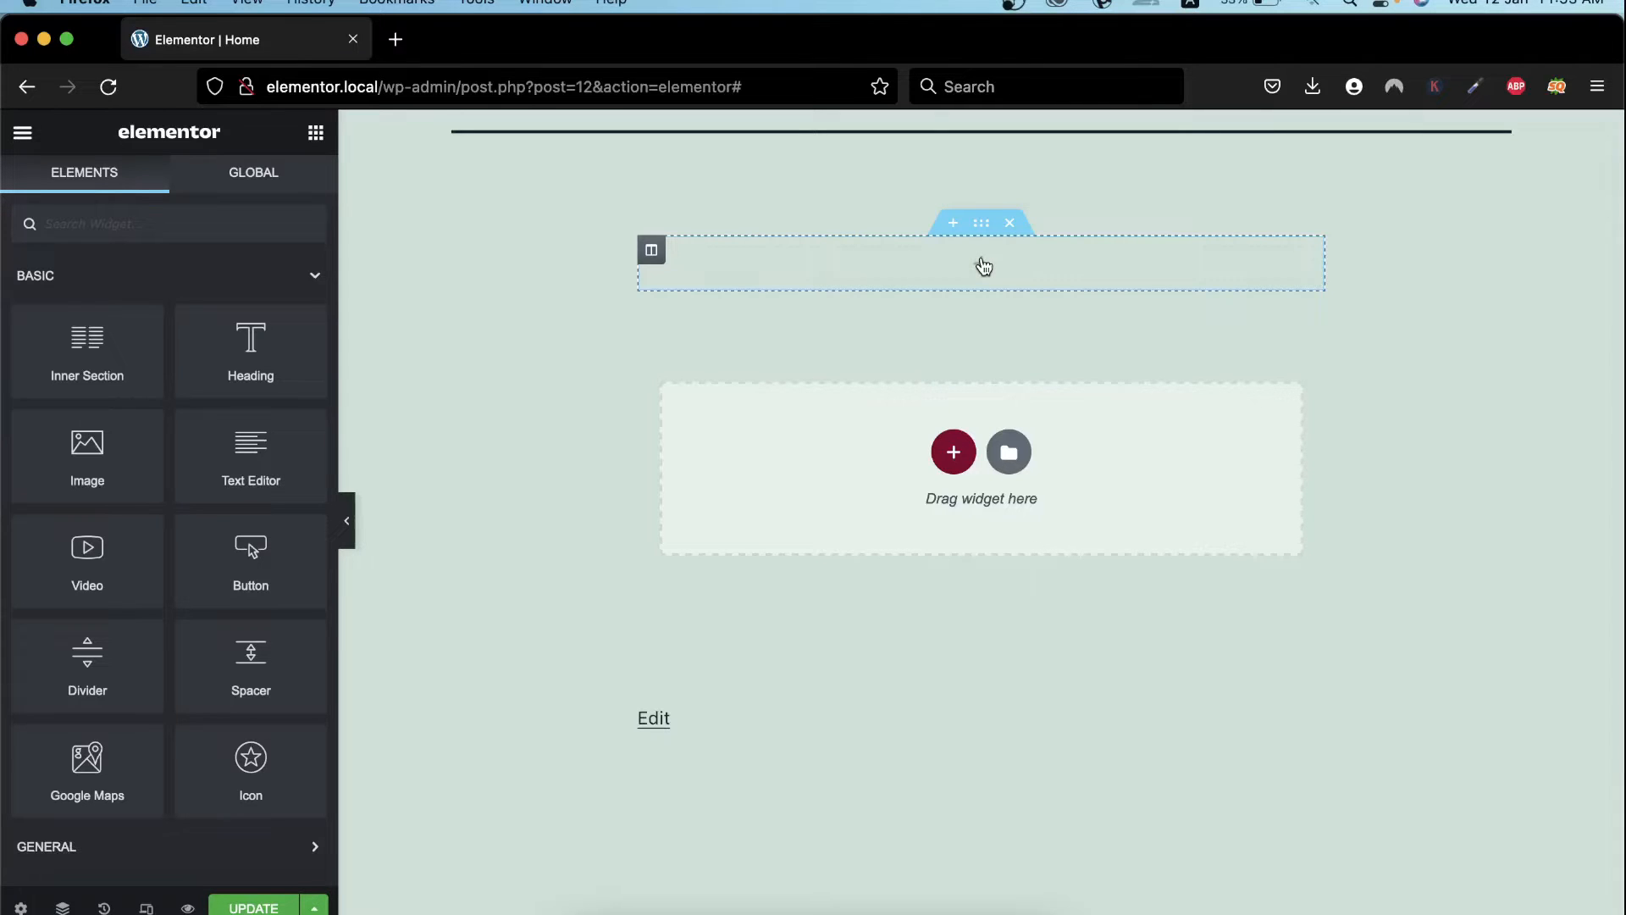
# Insert and dismiss a blank section area above the single-column section, and delete that section after opening its settings
pyautogui.click(949, 227)
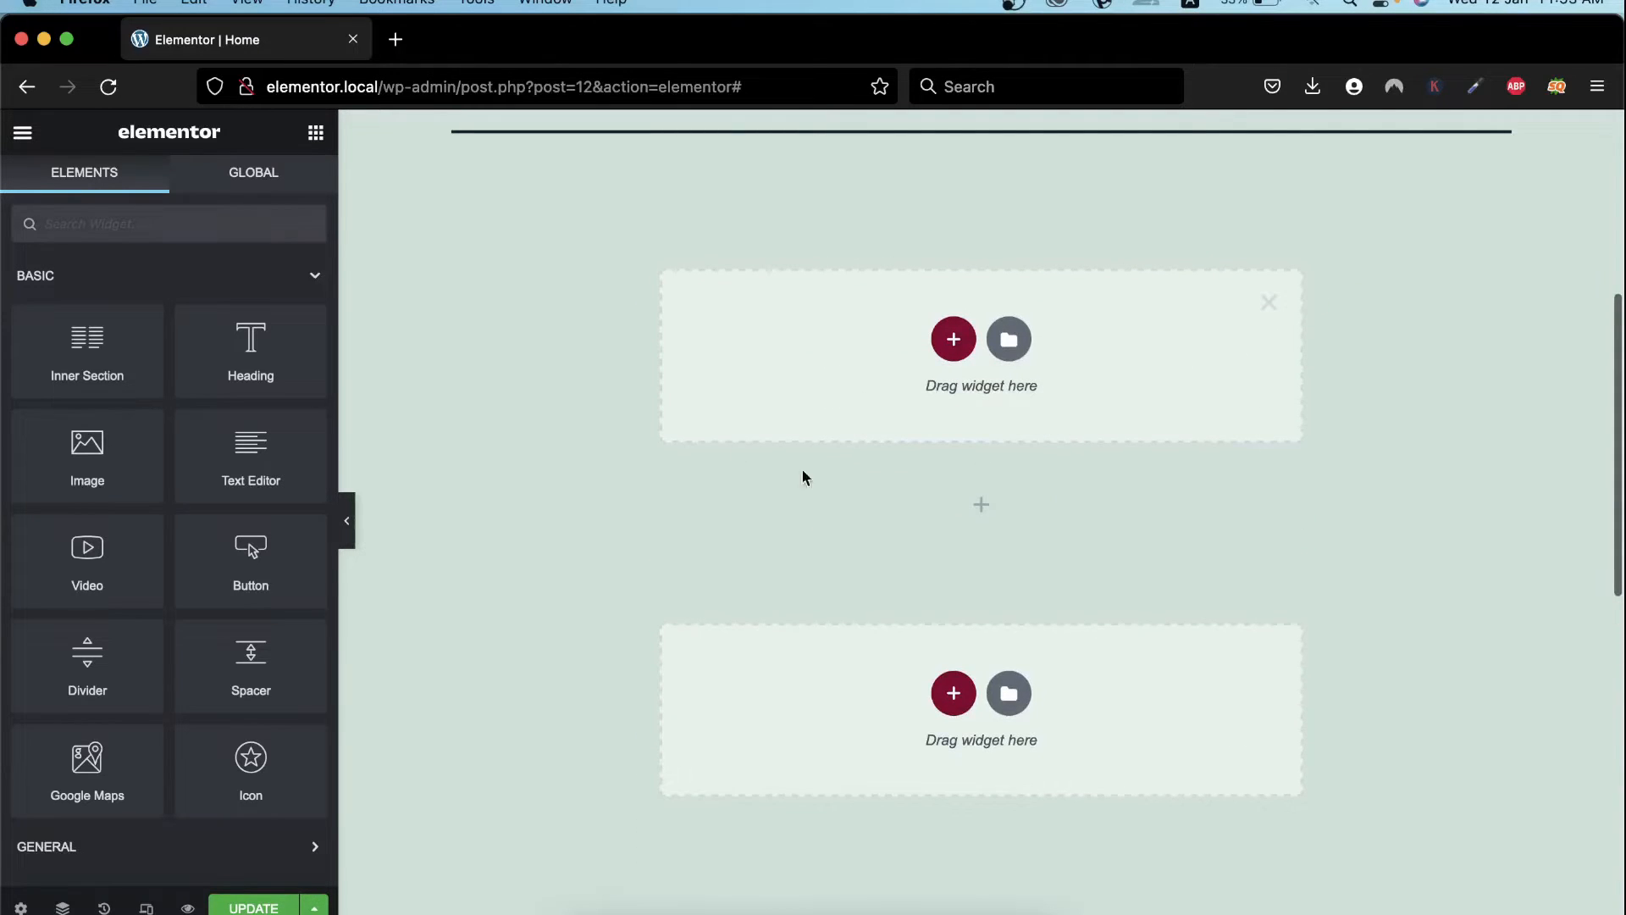
pyautogui.click(1267, 303)
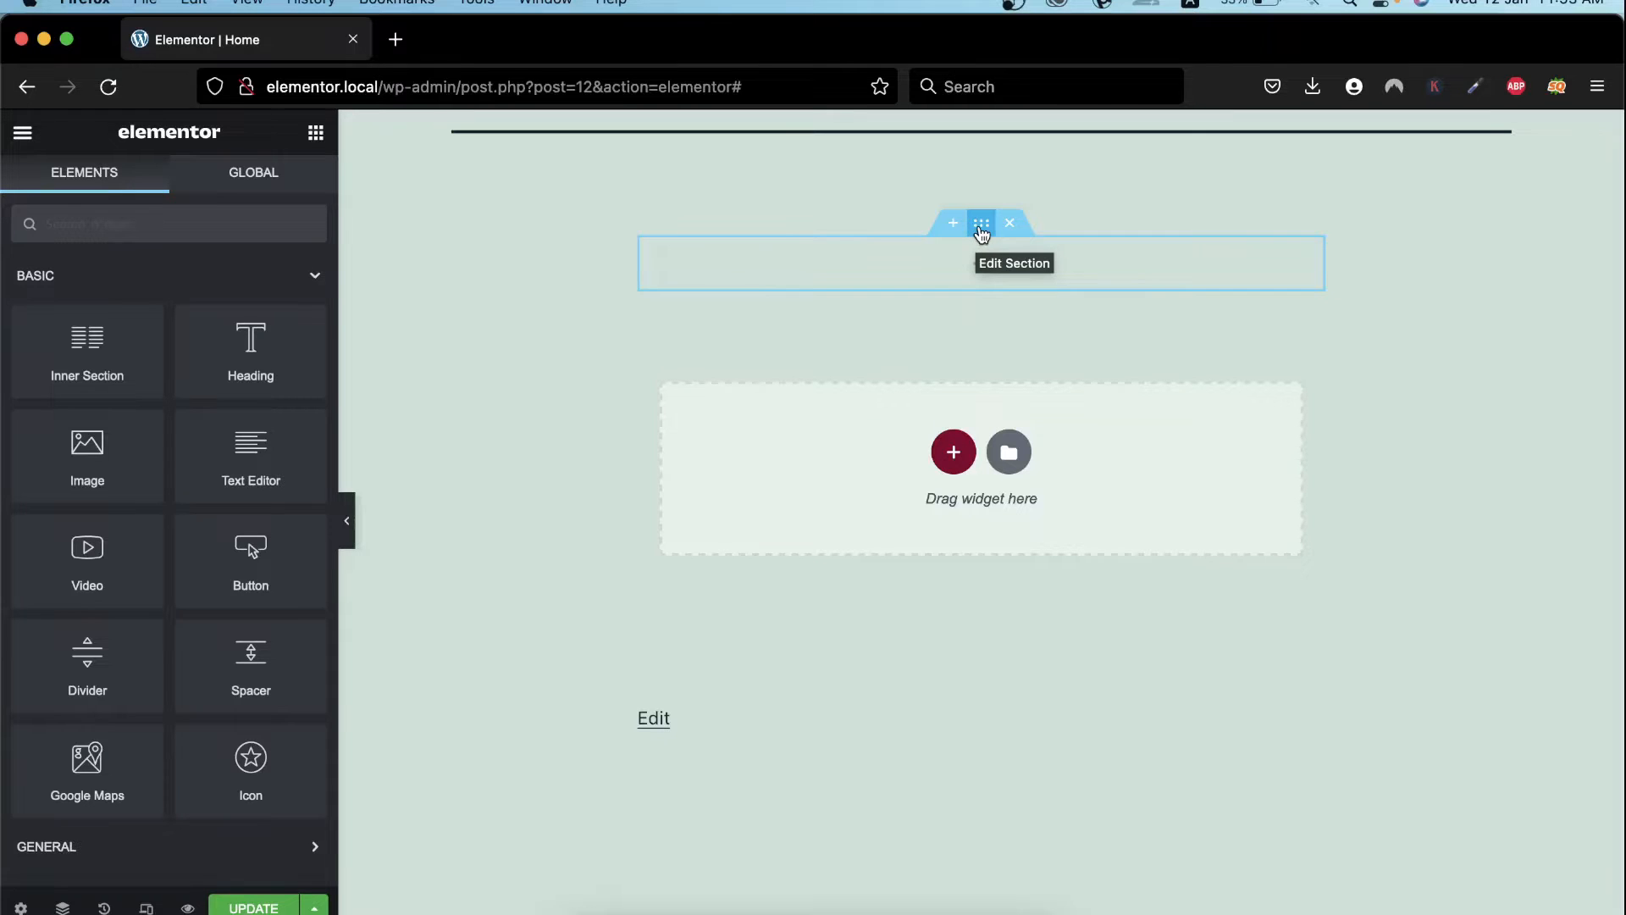
pyautogui.click(982, 227)
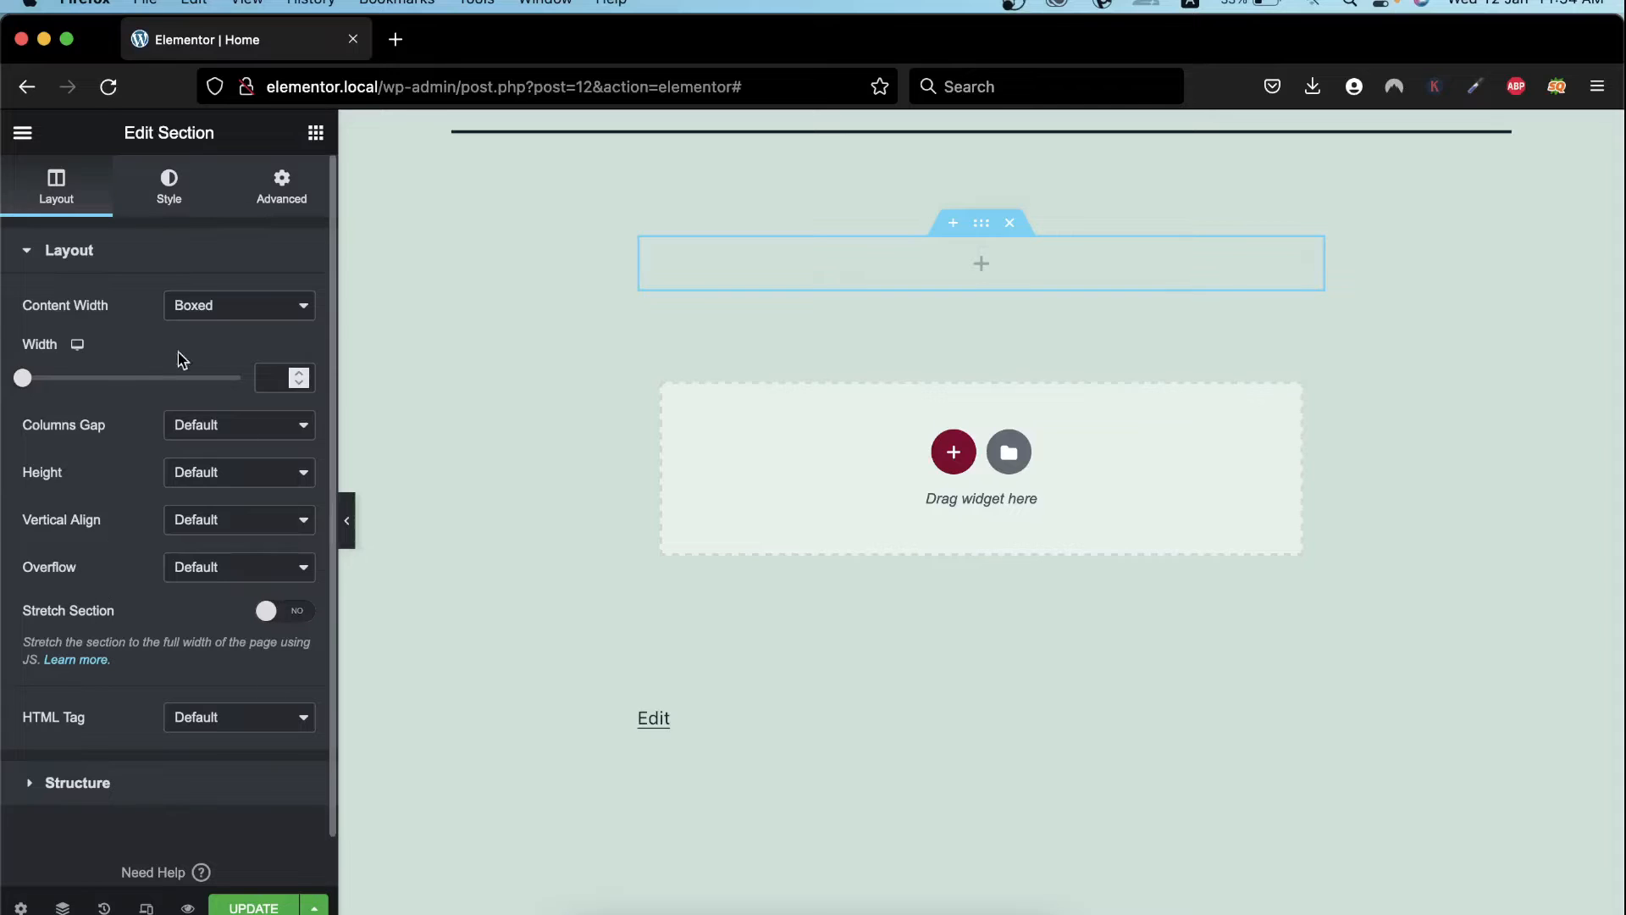
pyautogui.click(1011, 224)
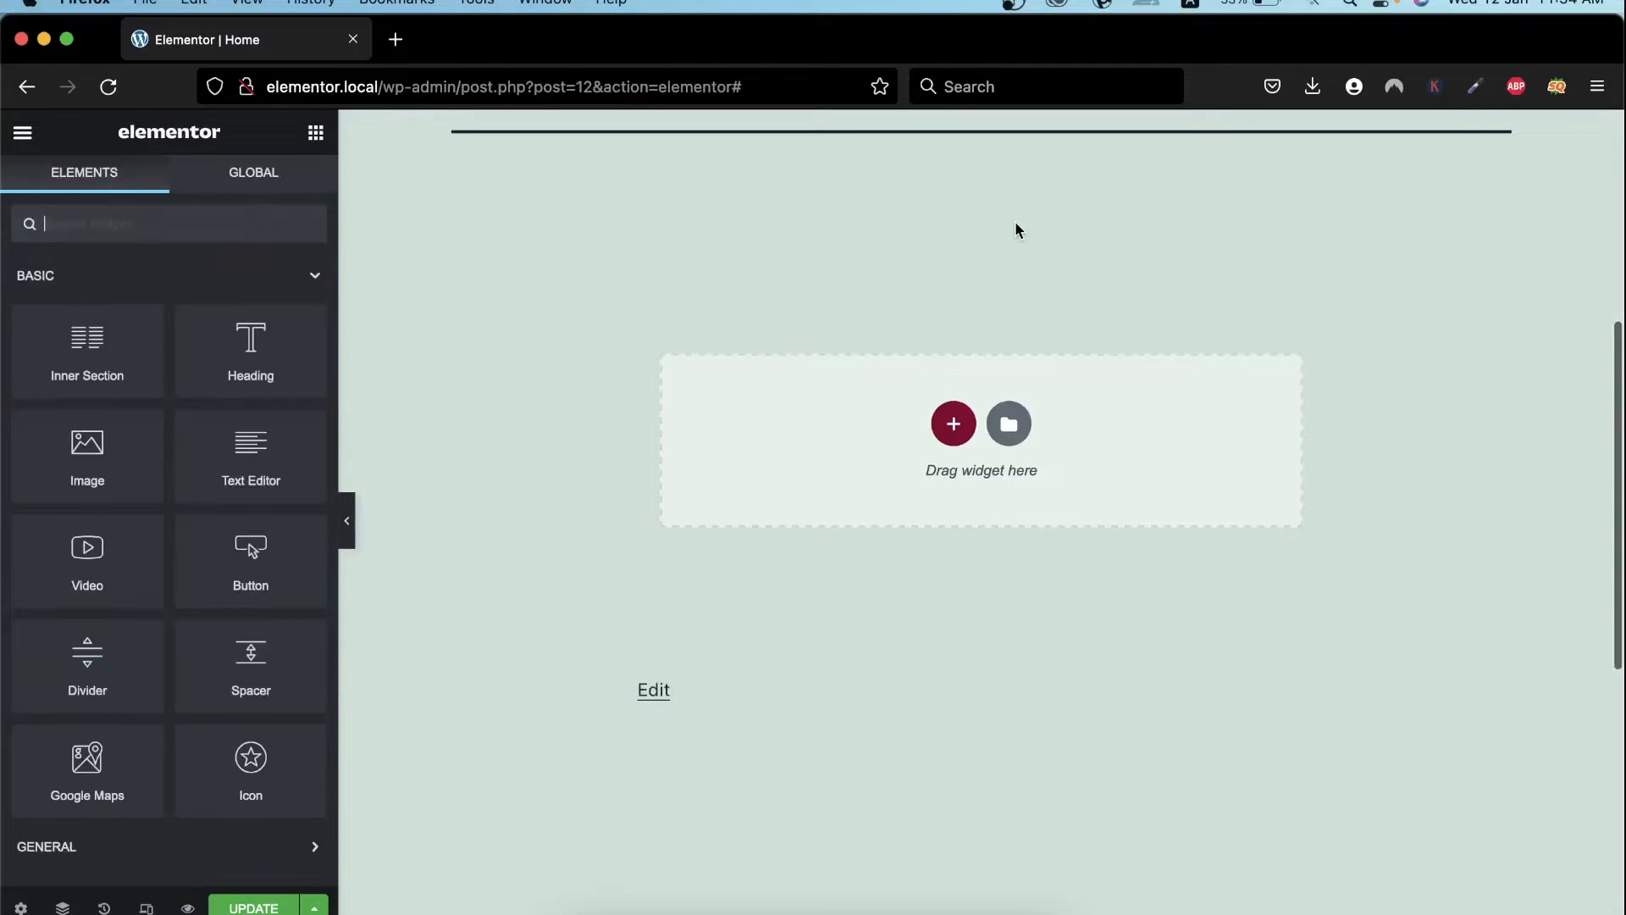
# Add a section with a single-column structure and open its column settings
pyautogui.click(952, 423)
pyautogui.click(734, 485)
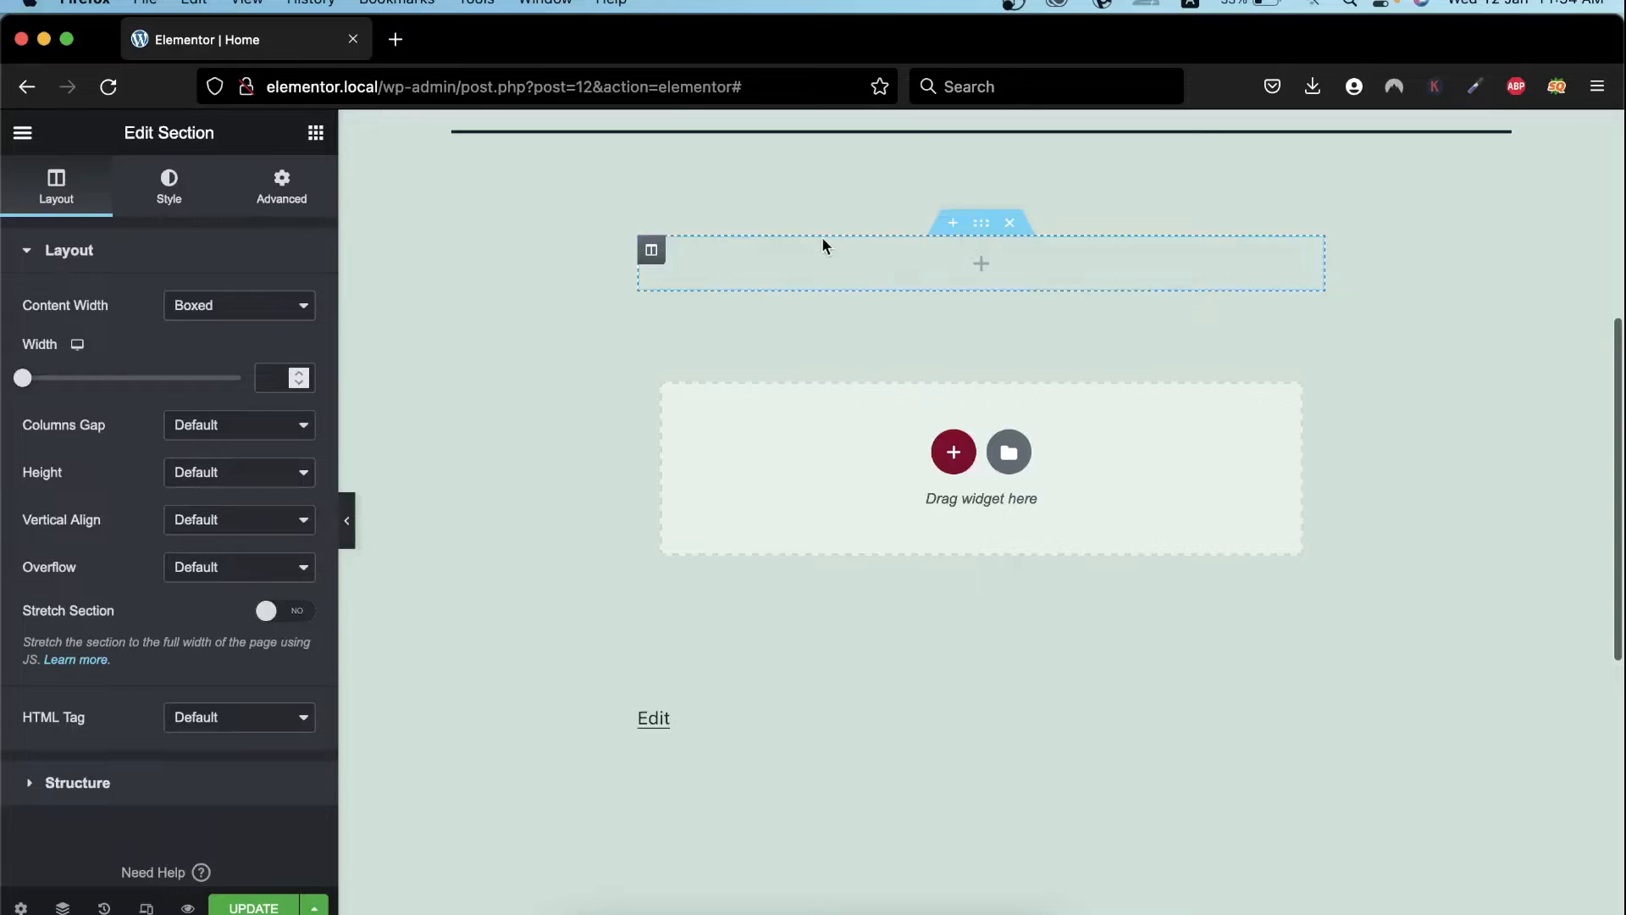
pyautogui.click(650, 254)
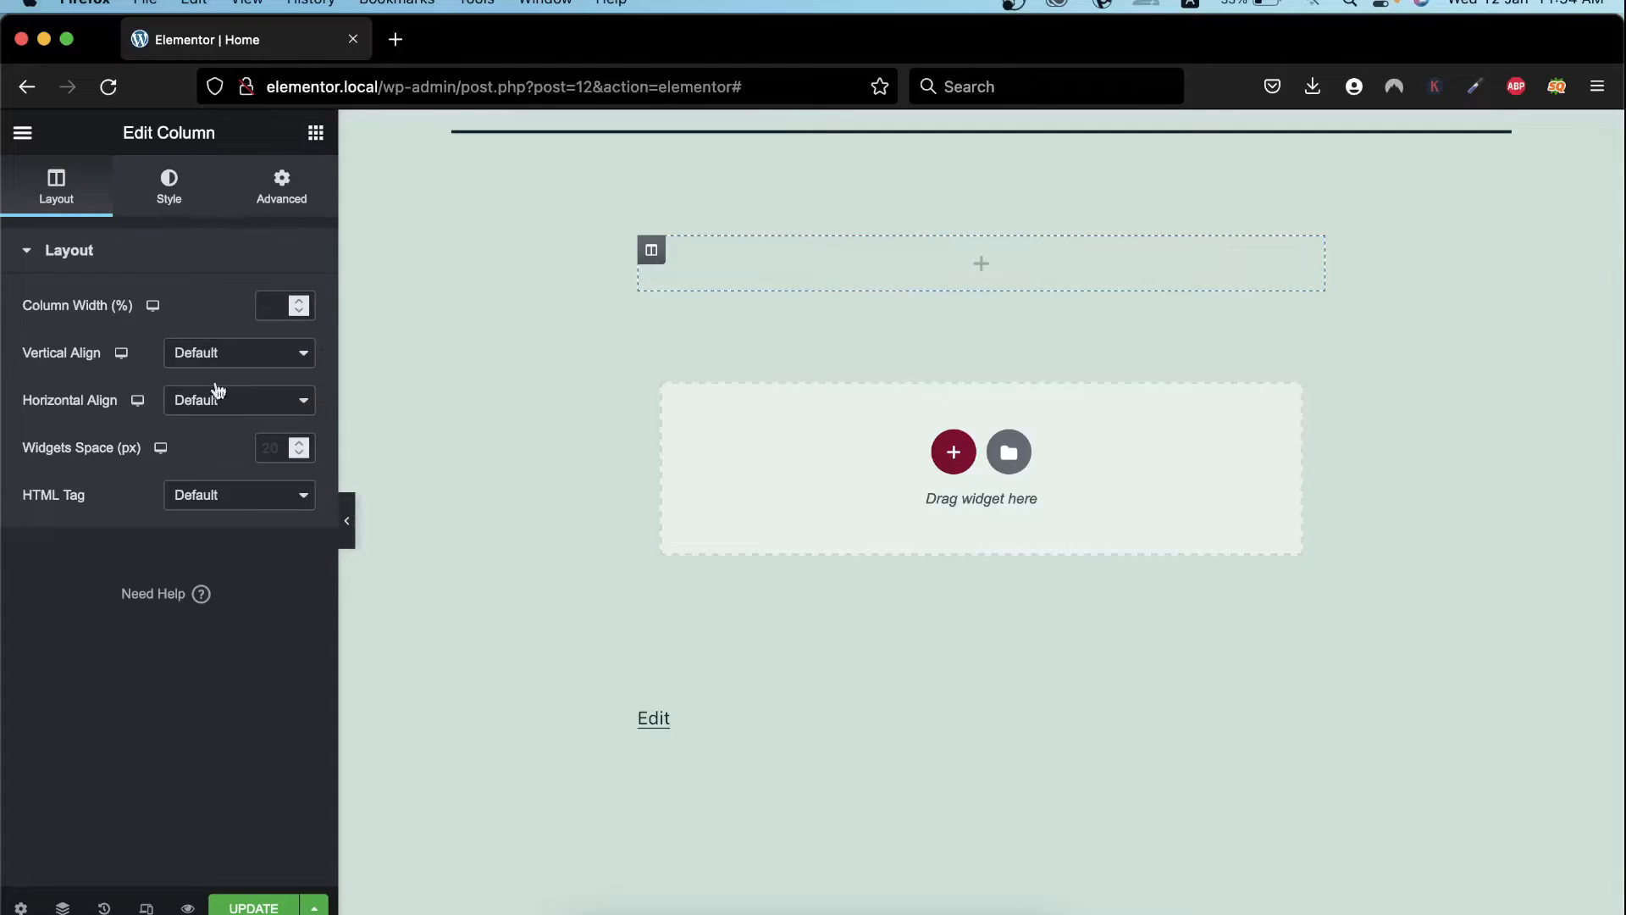
# Duplicate the section's column and add another new column beside the copies
pyautogui.rightClick(656, 254)
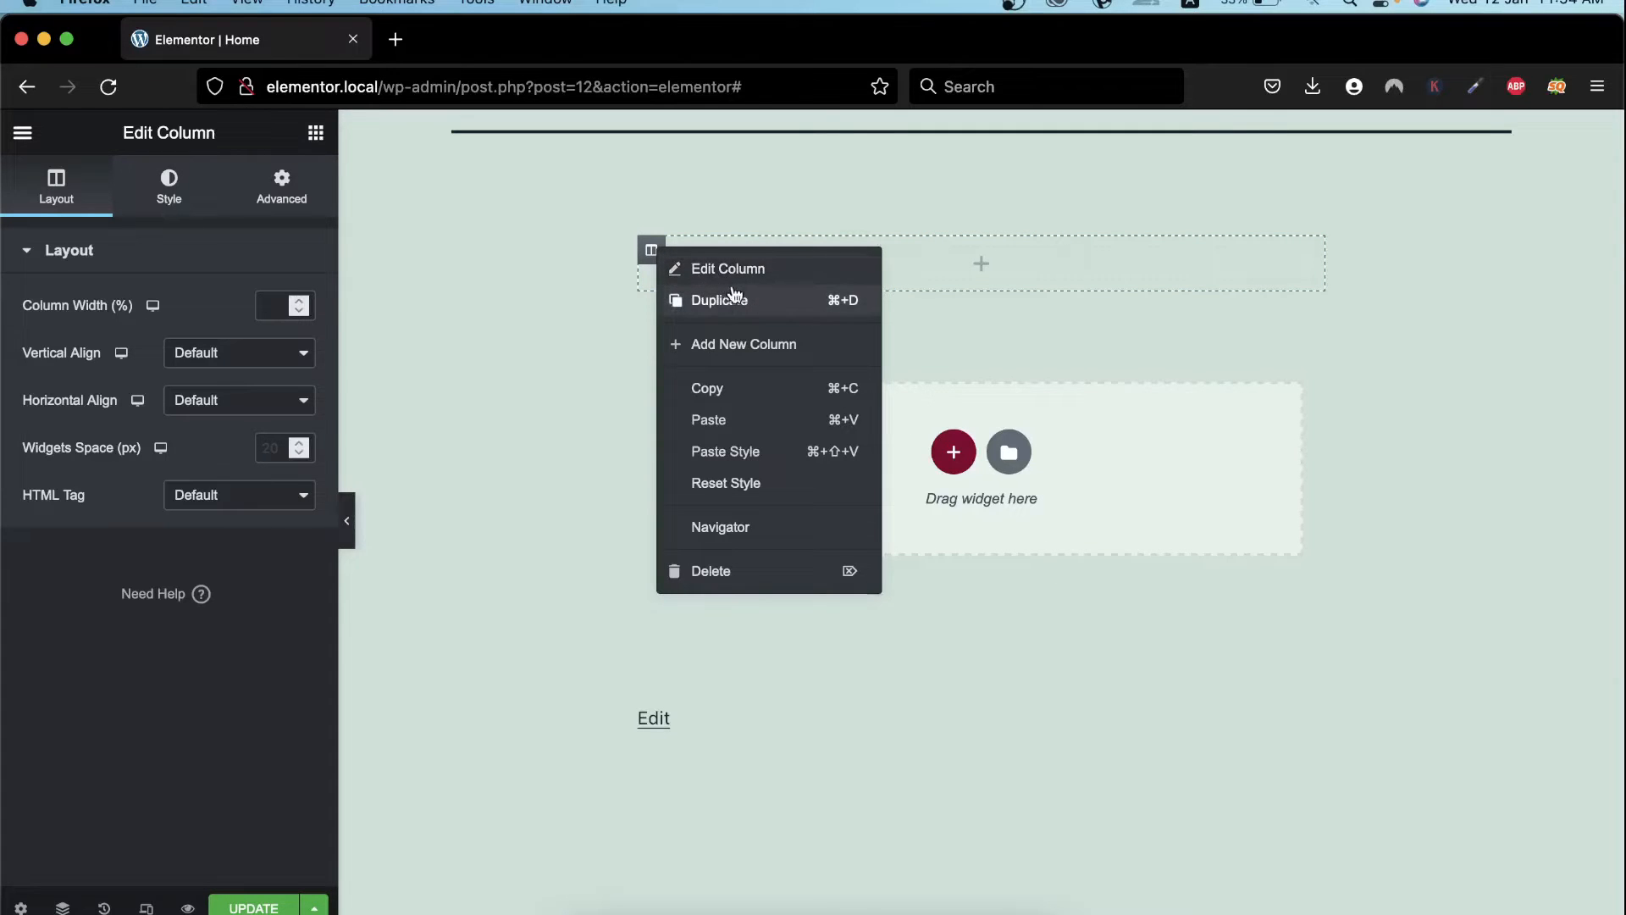
pyautogui.click(717, 308)
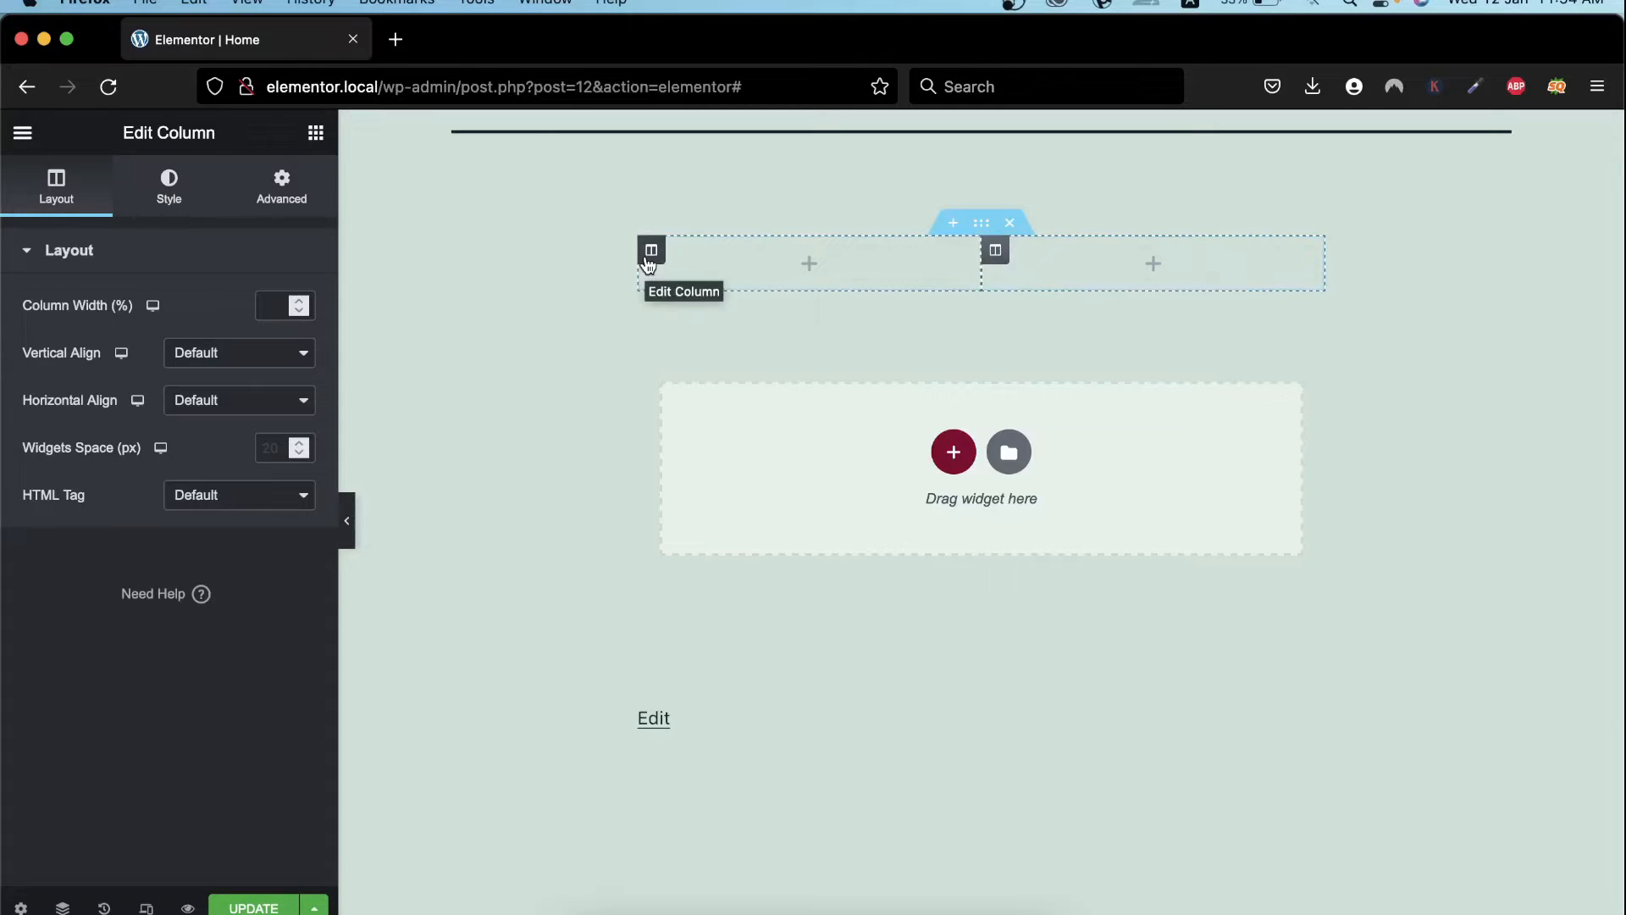
pyautogui.rightClick(651, 253)
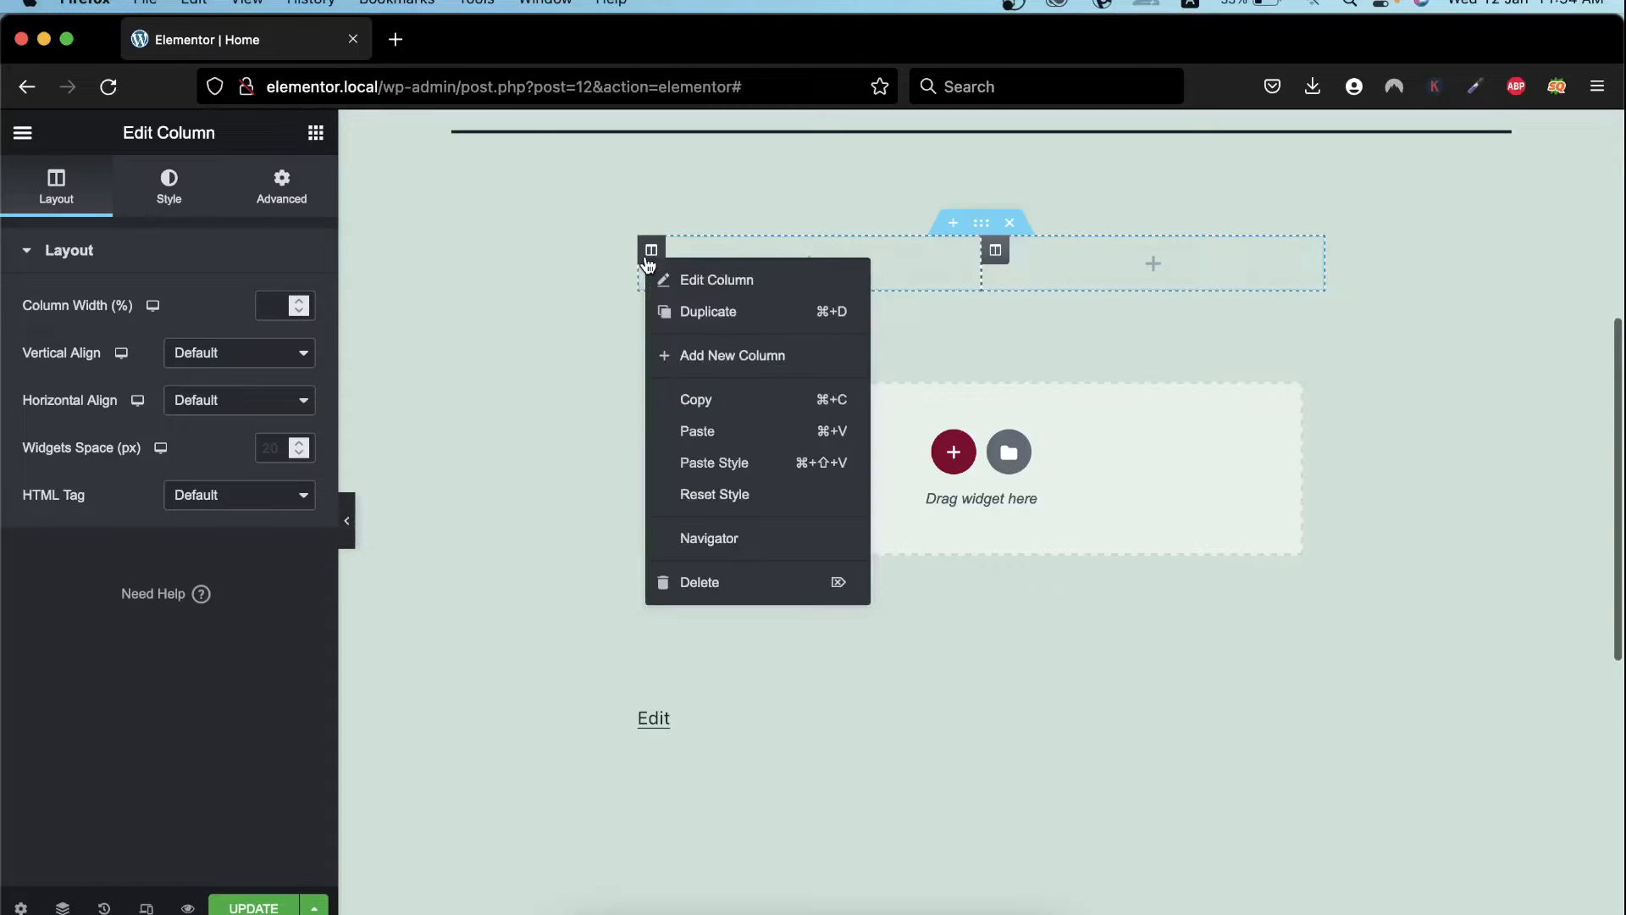
pyautogui.click(726, 359)
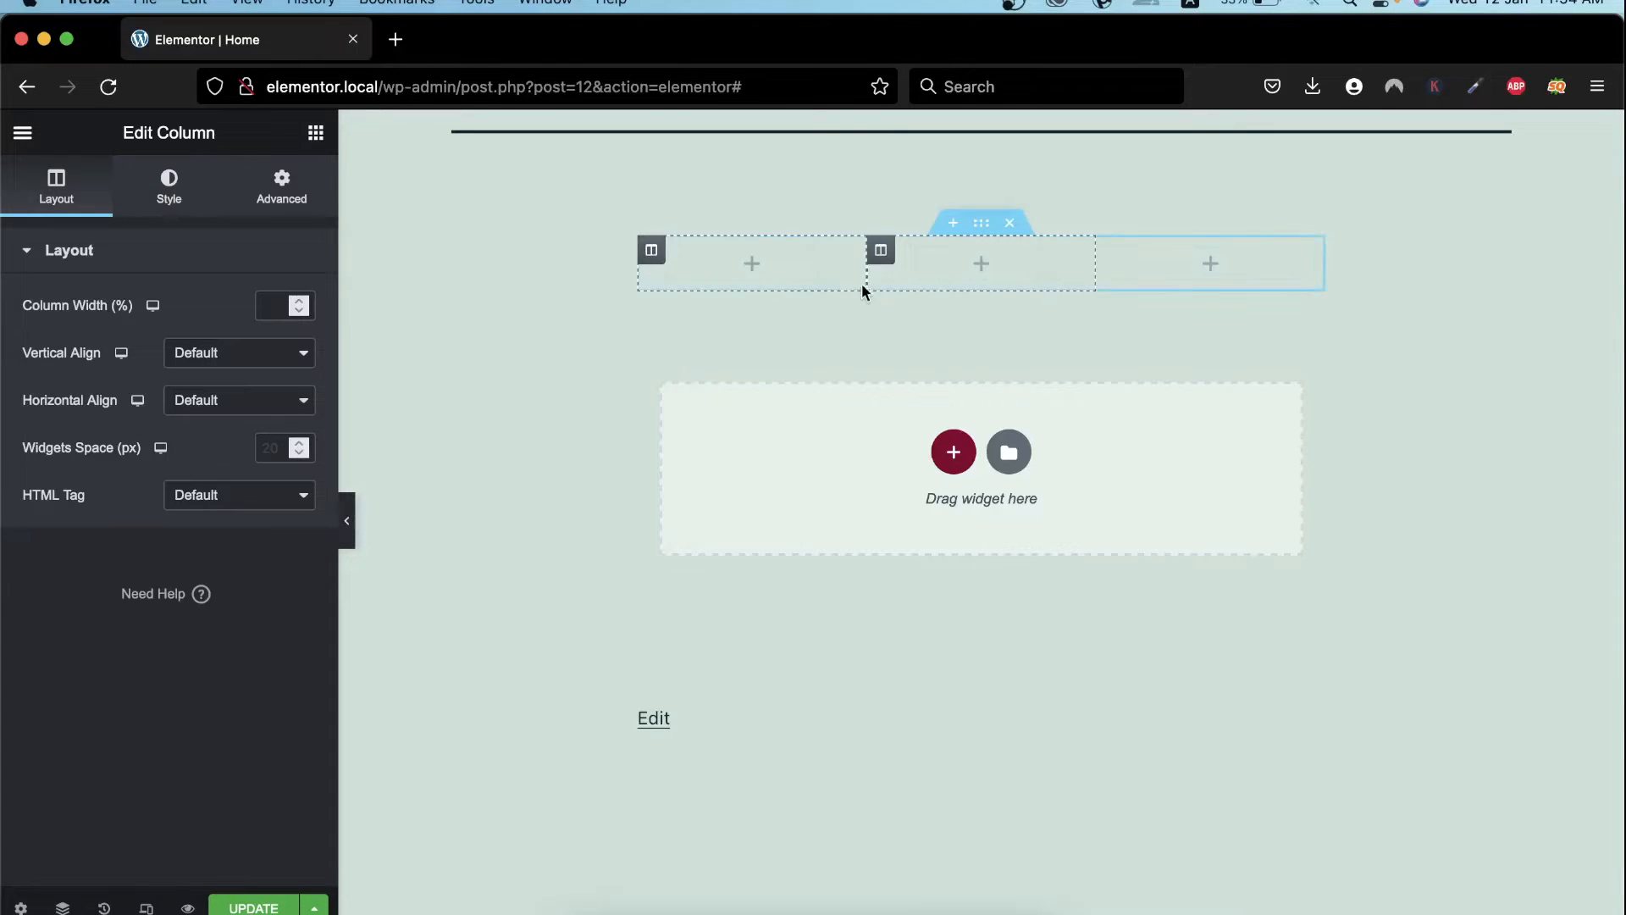
# Open the Navigator and move the first column below the second and back up again
pyautogui.rightClick(660, 257)
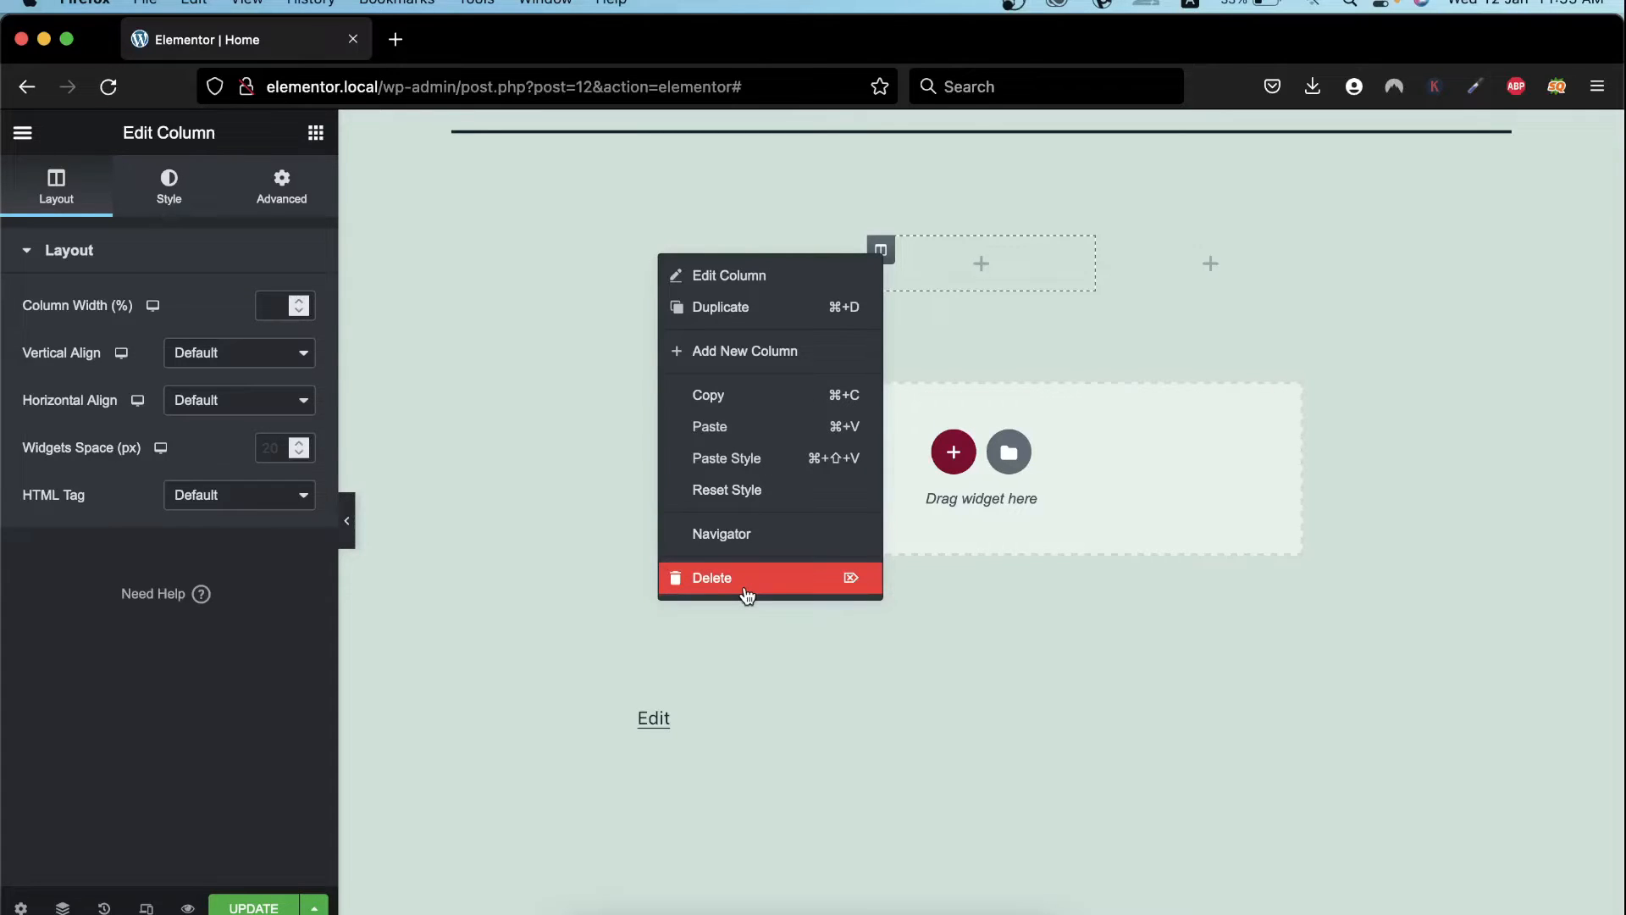
pyautogui.click(726, 535)
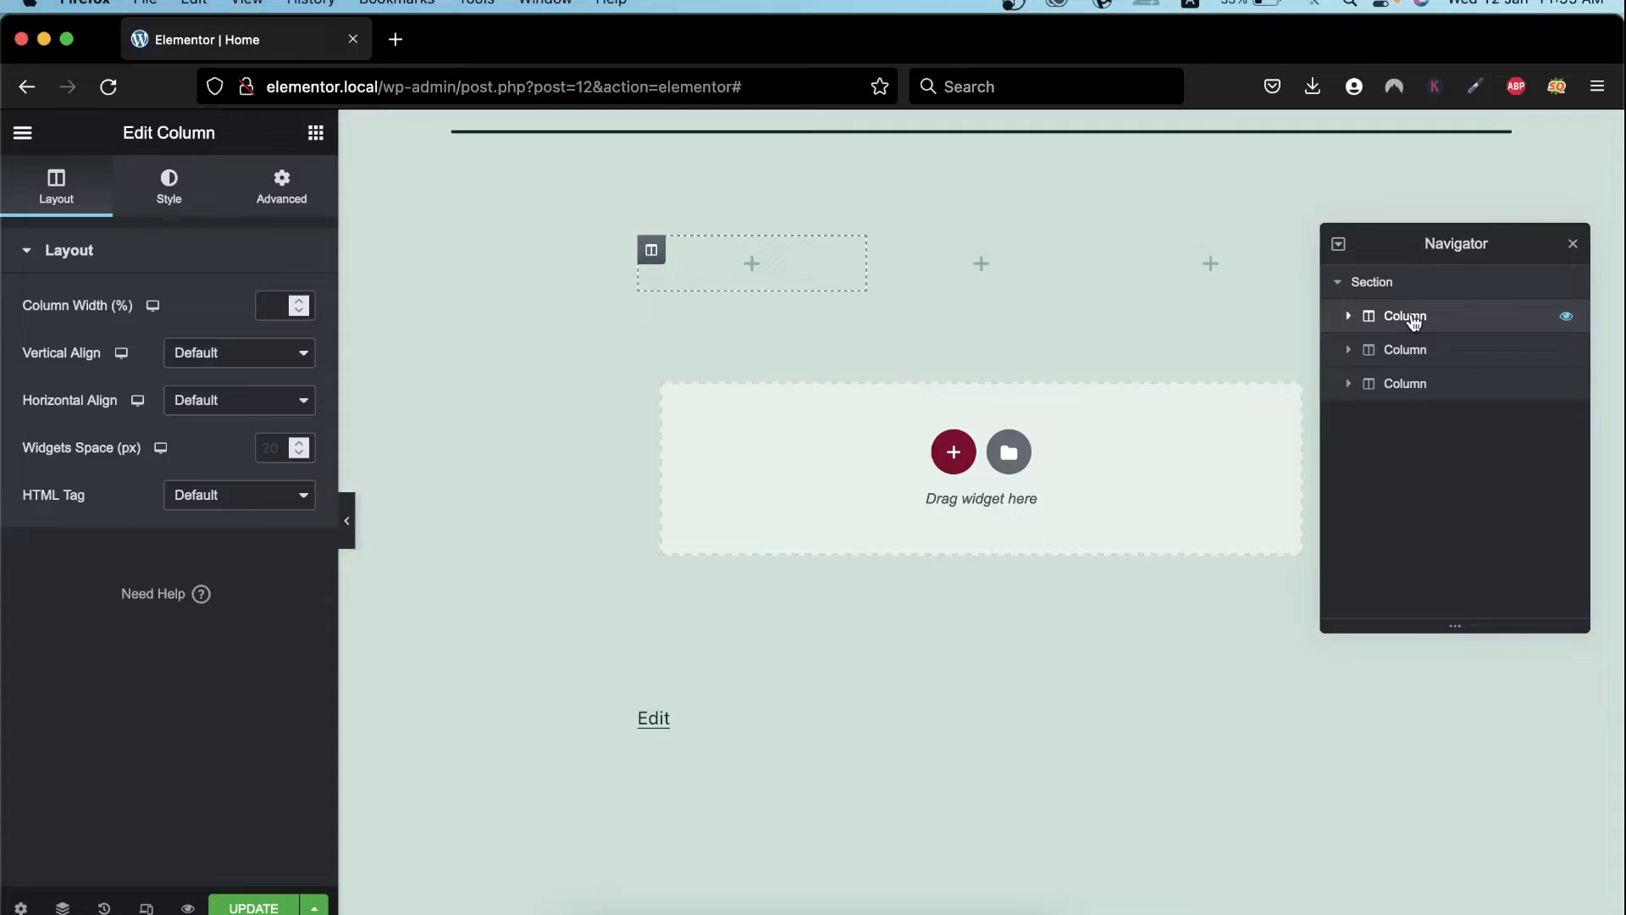
pyautogui.moveTo(1413, 320); pyautogui.dragTo(1414, 366)
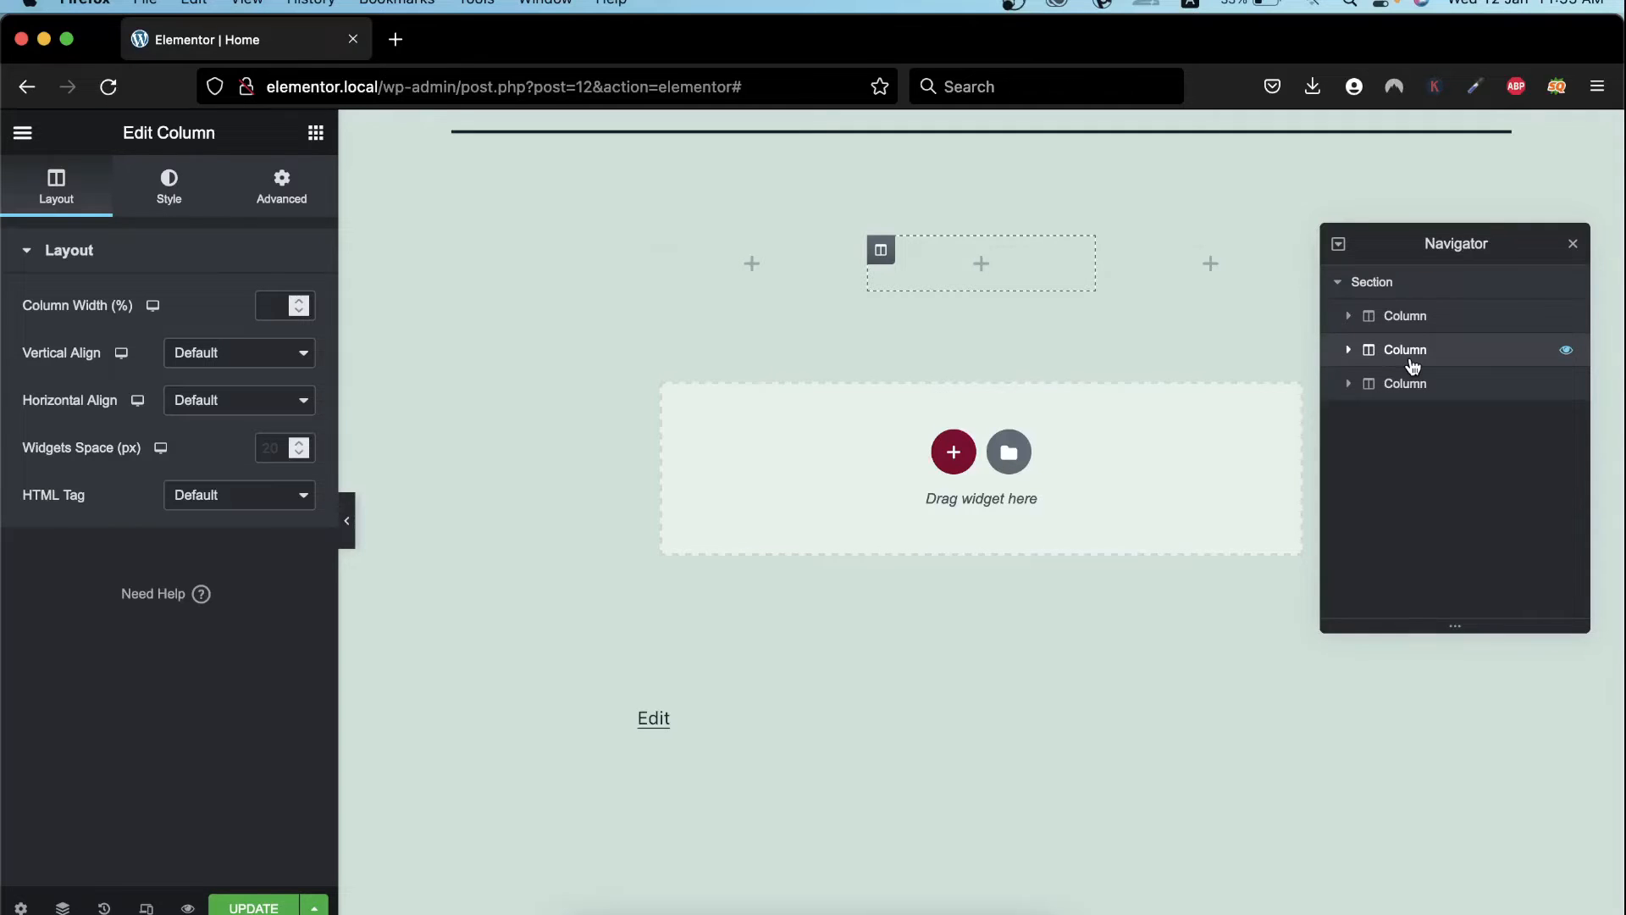
pyautogui.moveTo(1412, 364); pyautogui.dragTo(1410, 316)
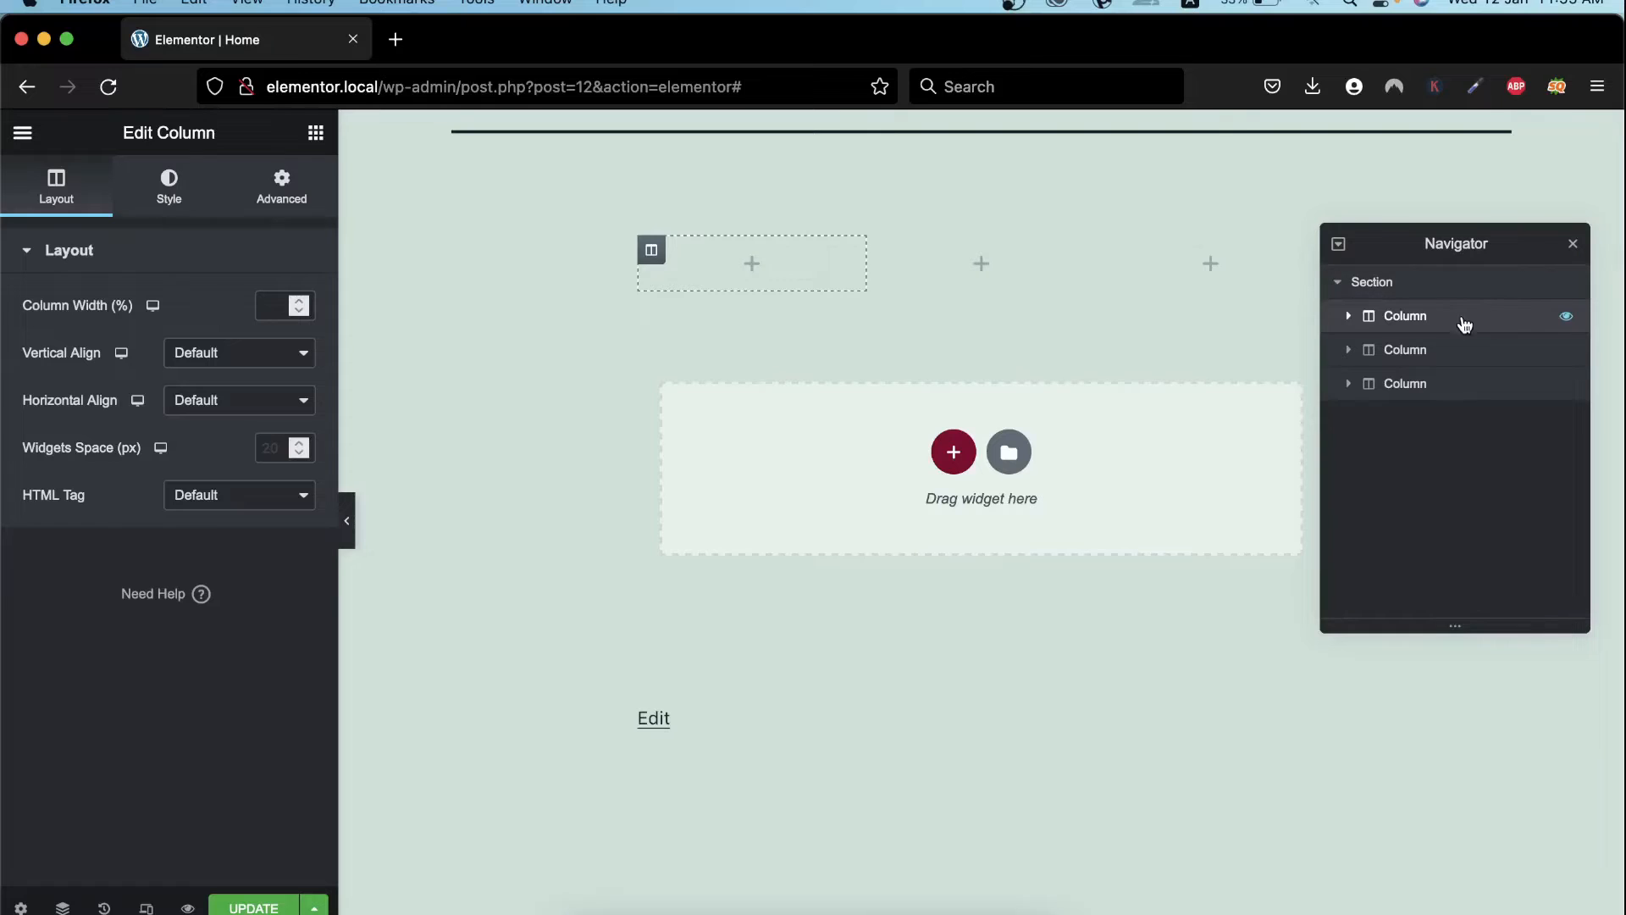
# Delete the first column through the Navigator, close the Navigator, and delete one more column so a single column remains
pyautogui.rightClick(1463, 326)
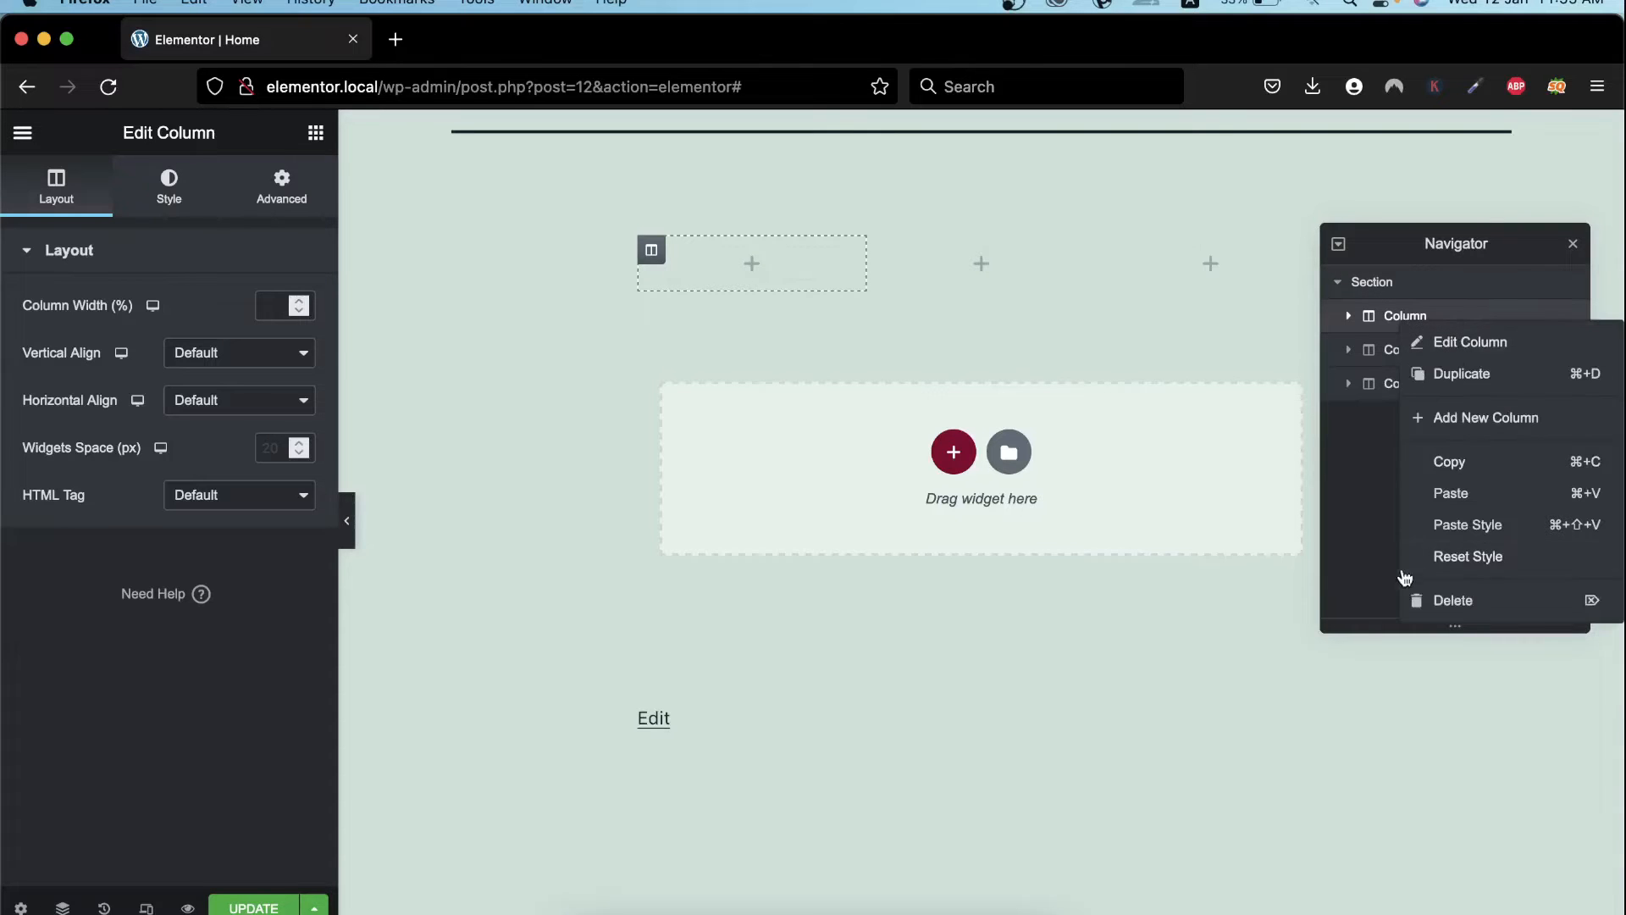
pyautogui.click(1434, 599)
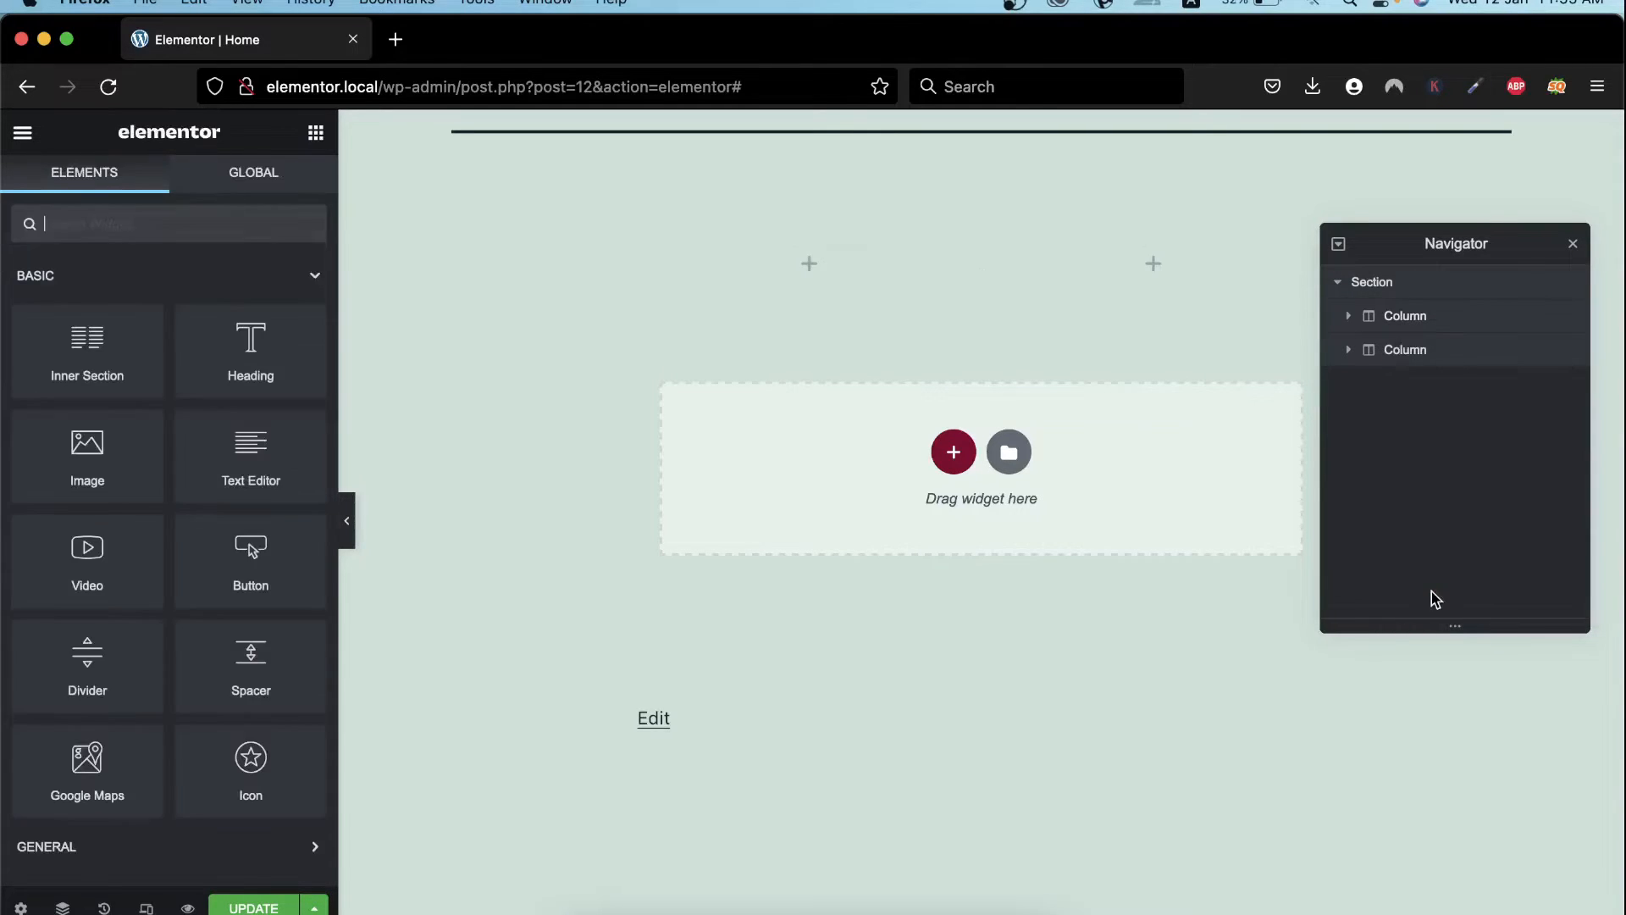
pyautogui.click(1572, 246)
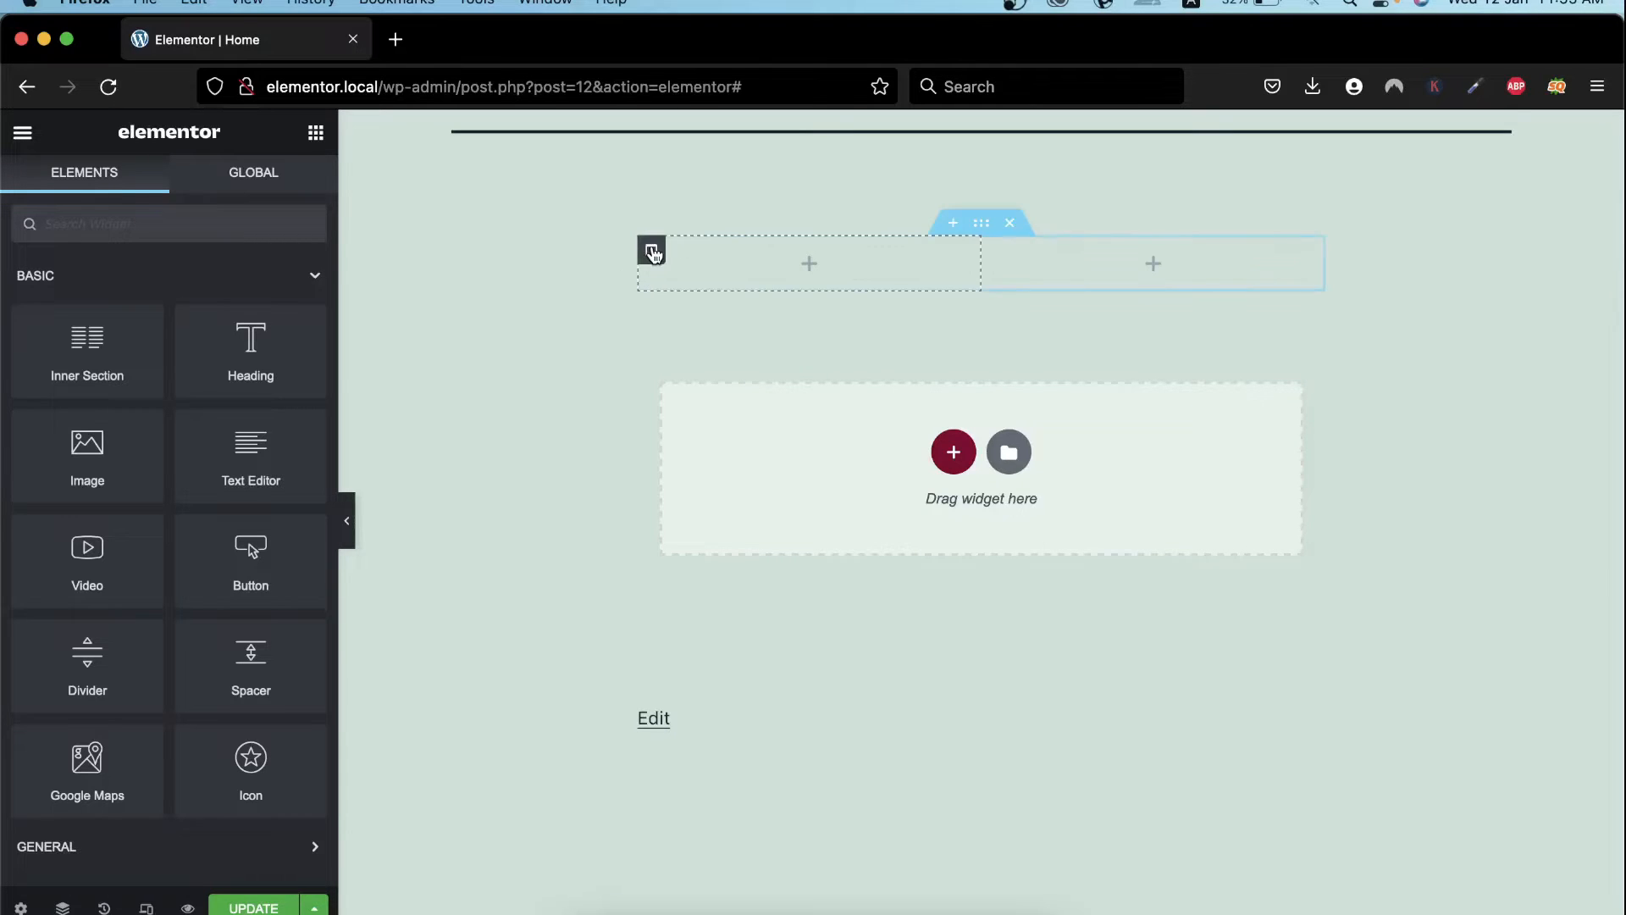
pyautogui.rightClick(653, 248)
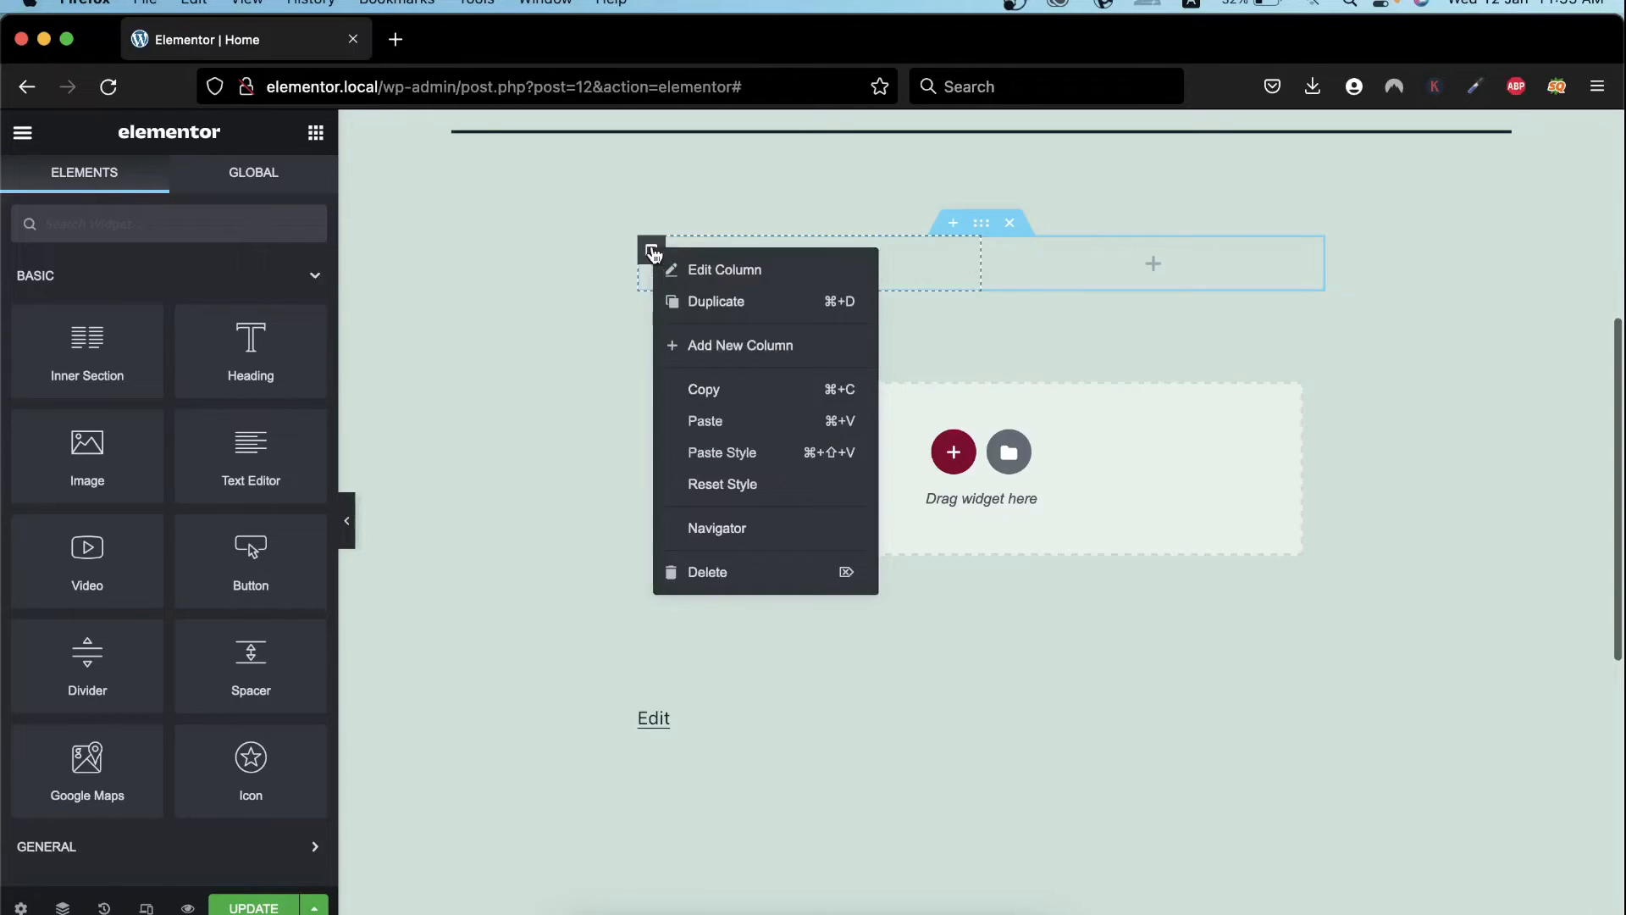
pyautogui.click(742, 585)
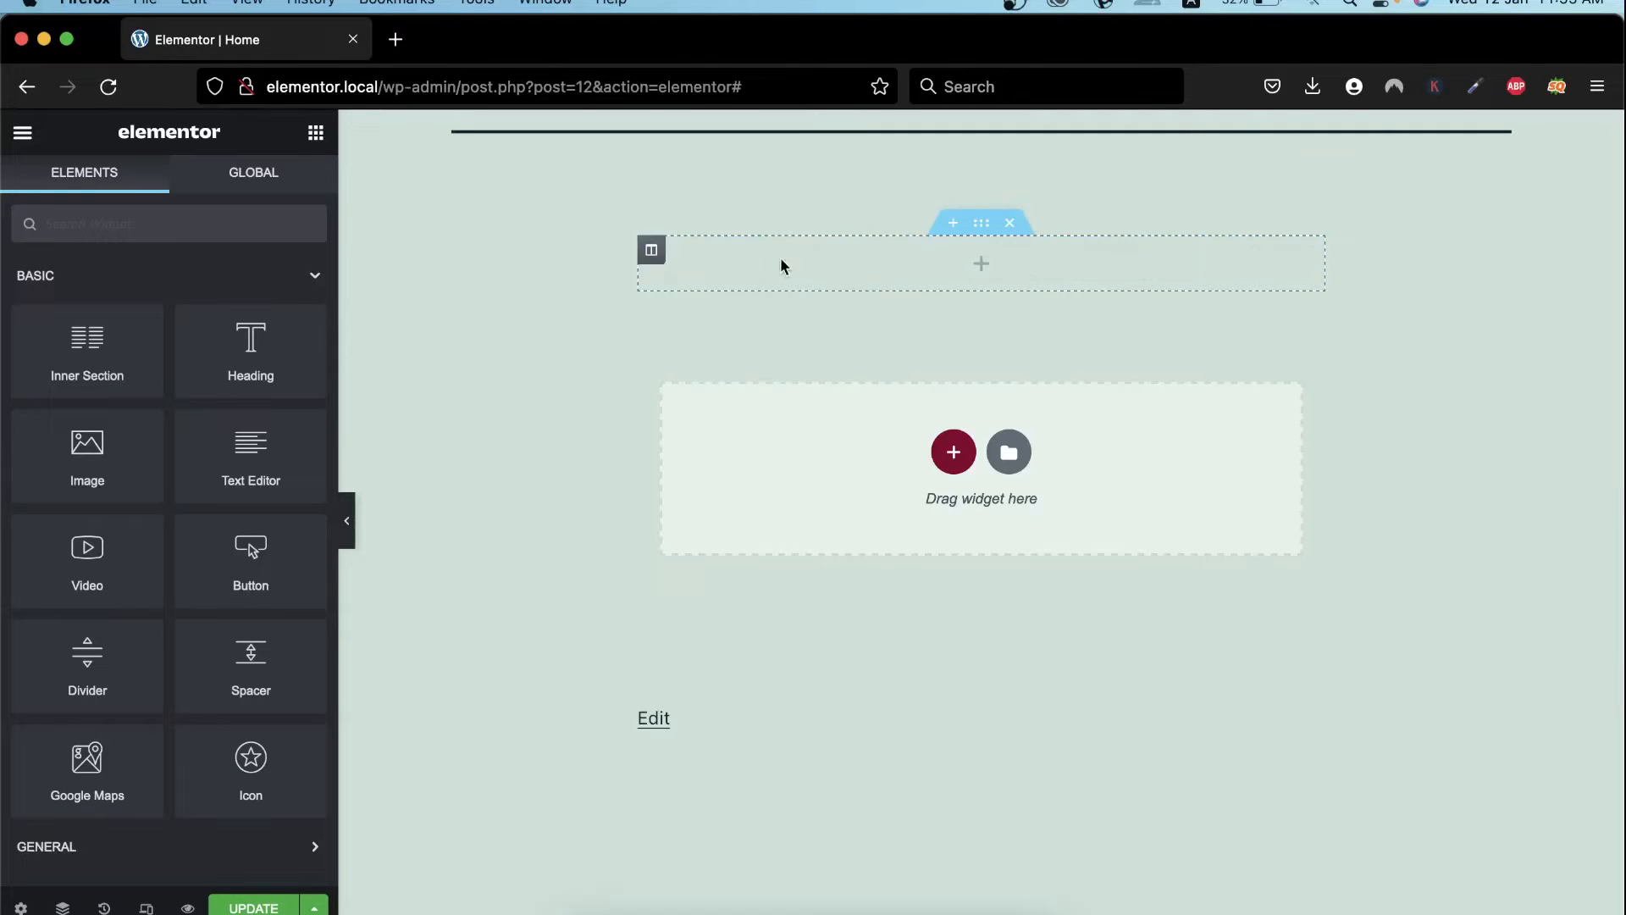
# Add a second column to the section and place a Heading widget in the first column
pyautogui.rightClick(653, 254)
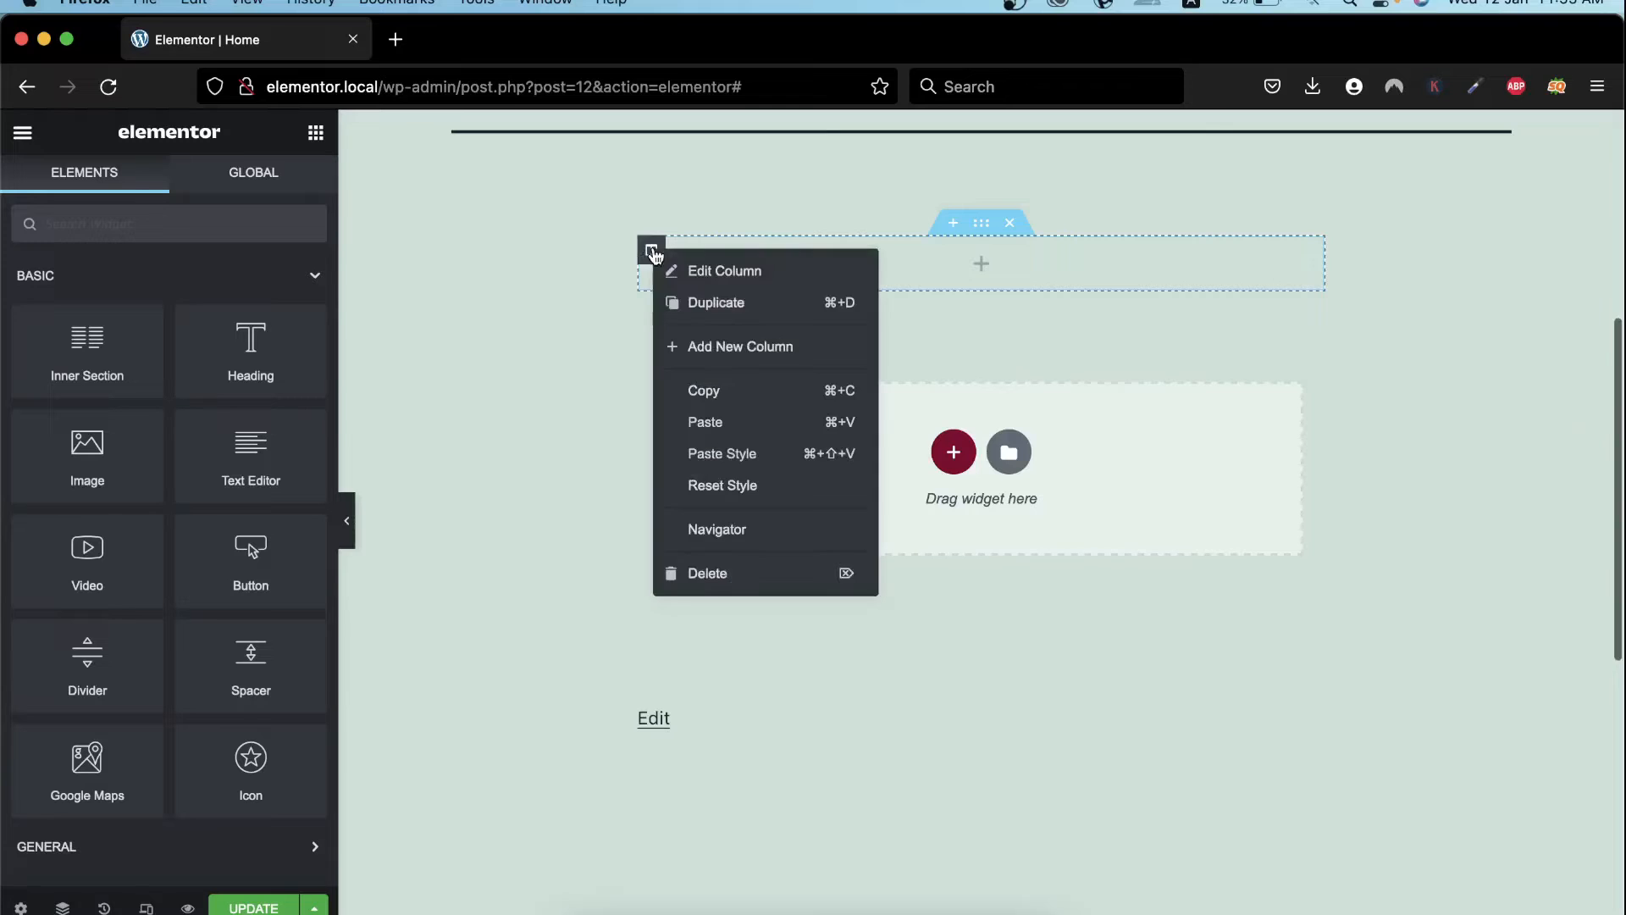
pyautogui.click(688, 345)
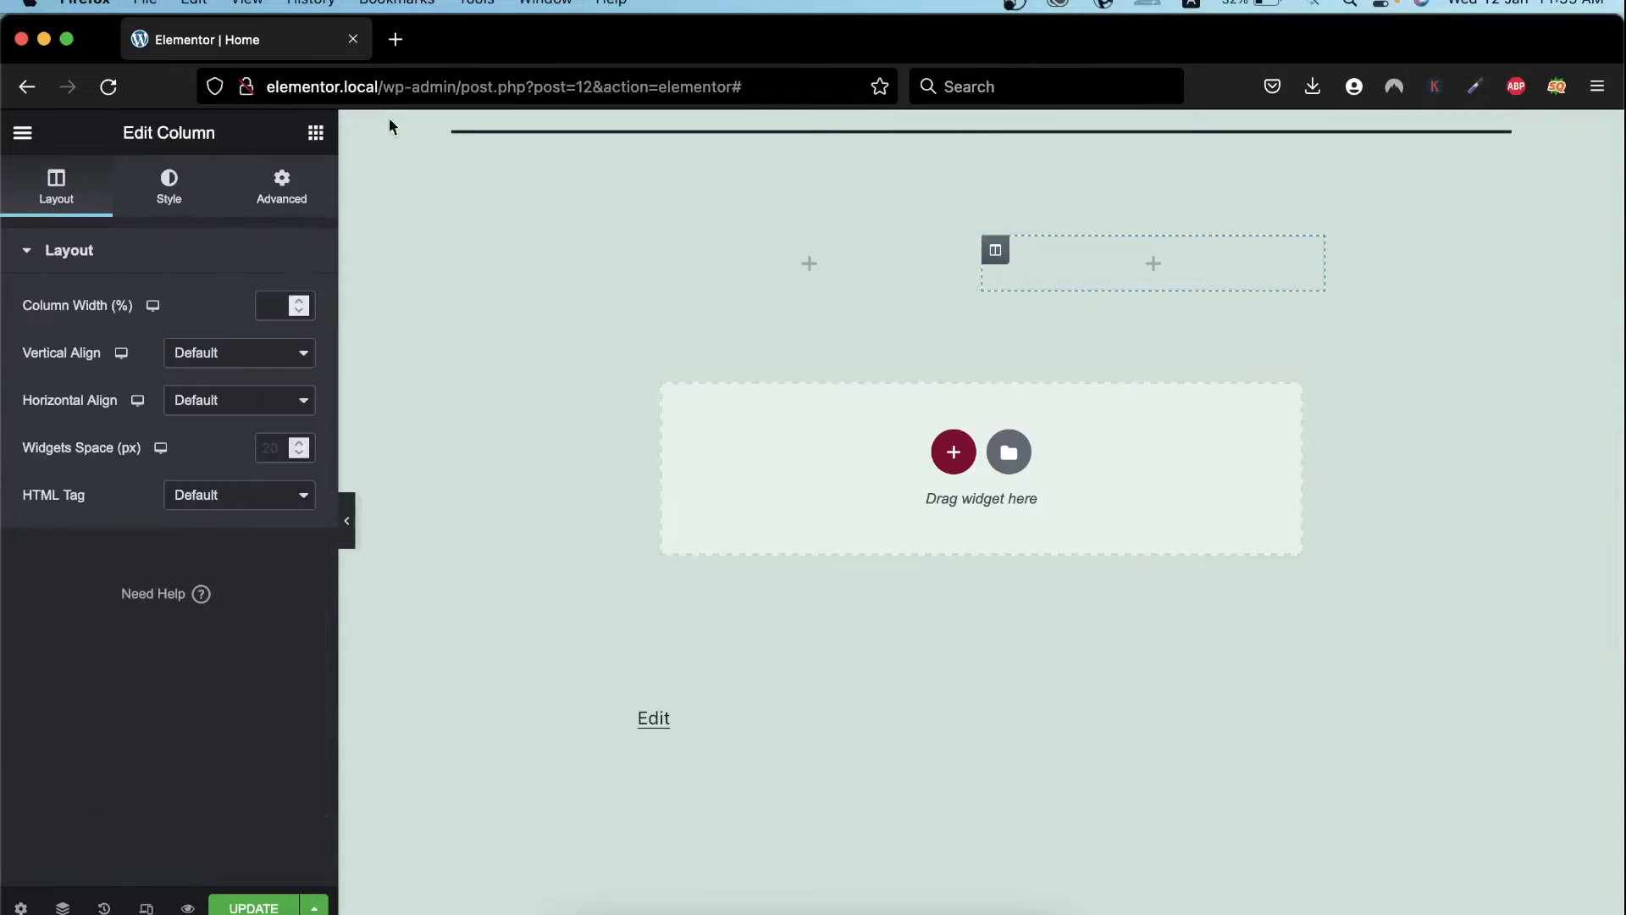
pyautogui.click(317, 135)
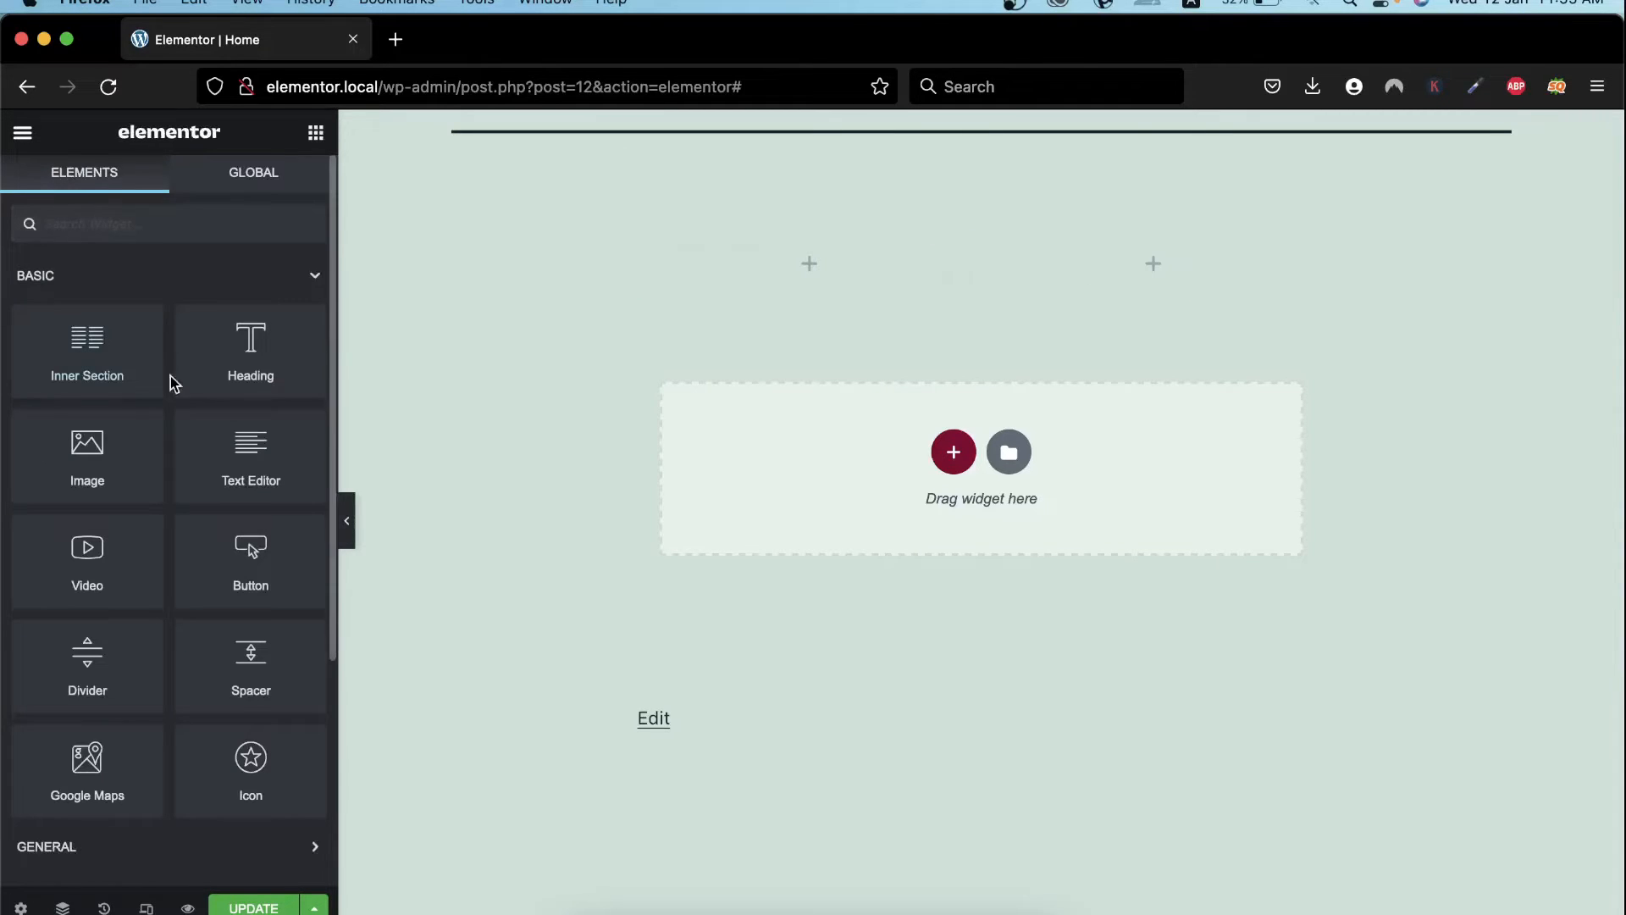
pyautogui.moveTo(221, 374); pyautogui.dragTo(773, 274)
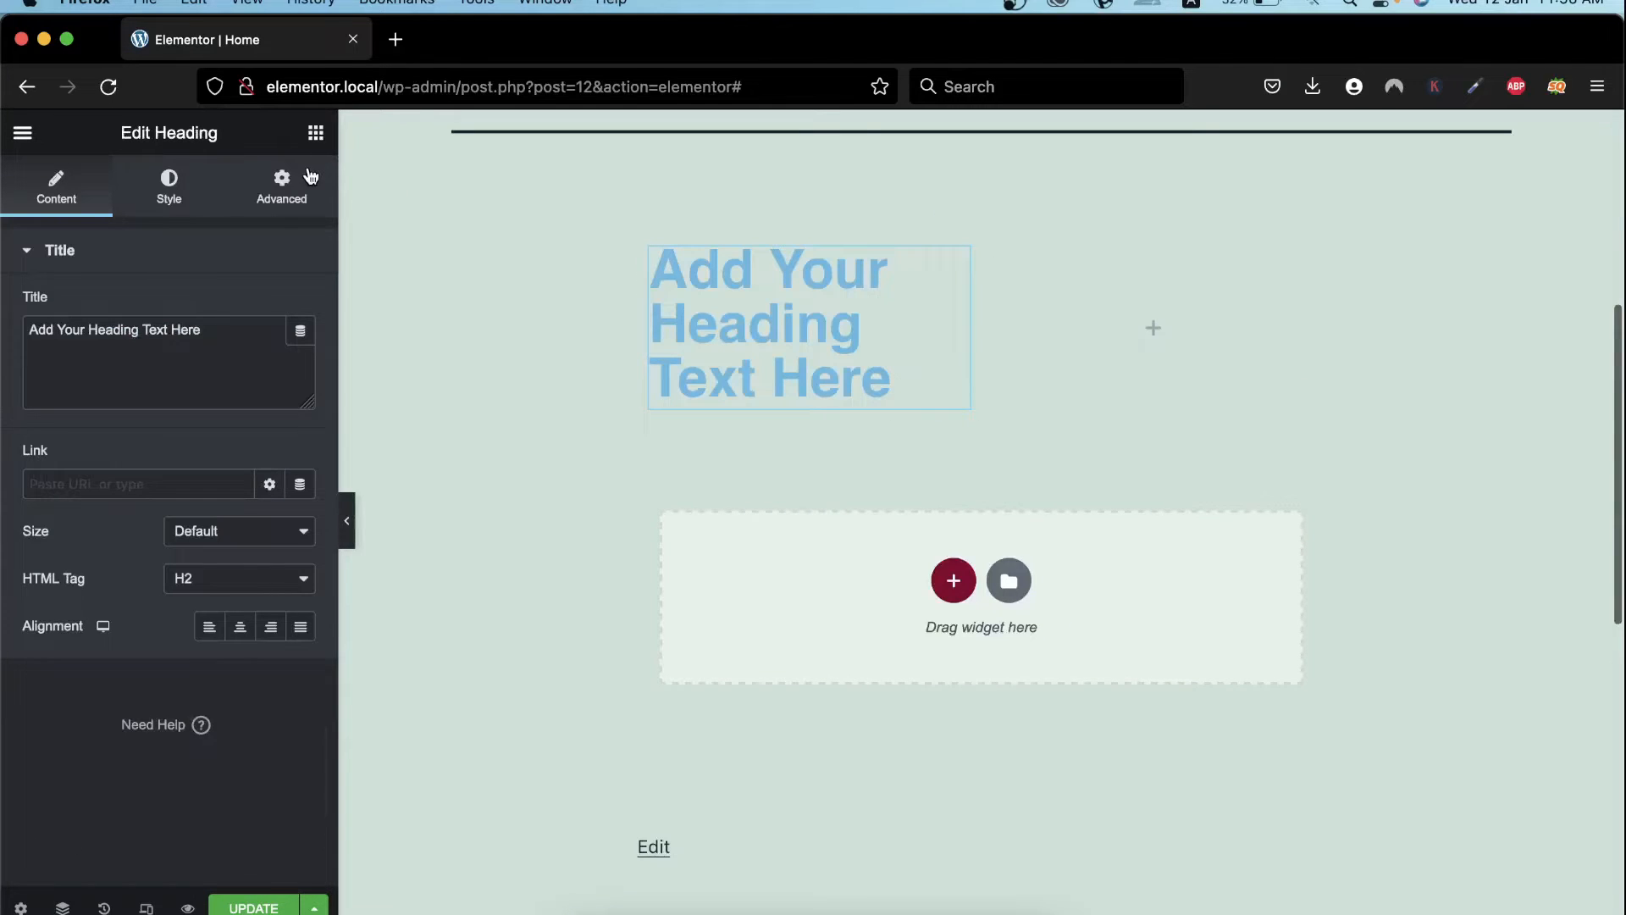
# Place a Text Editor widget in the second column and open the section's settings
pyautogui.click(316, 132)
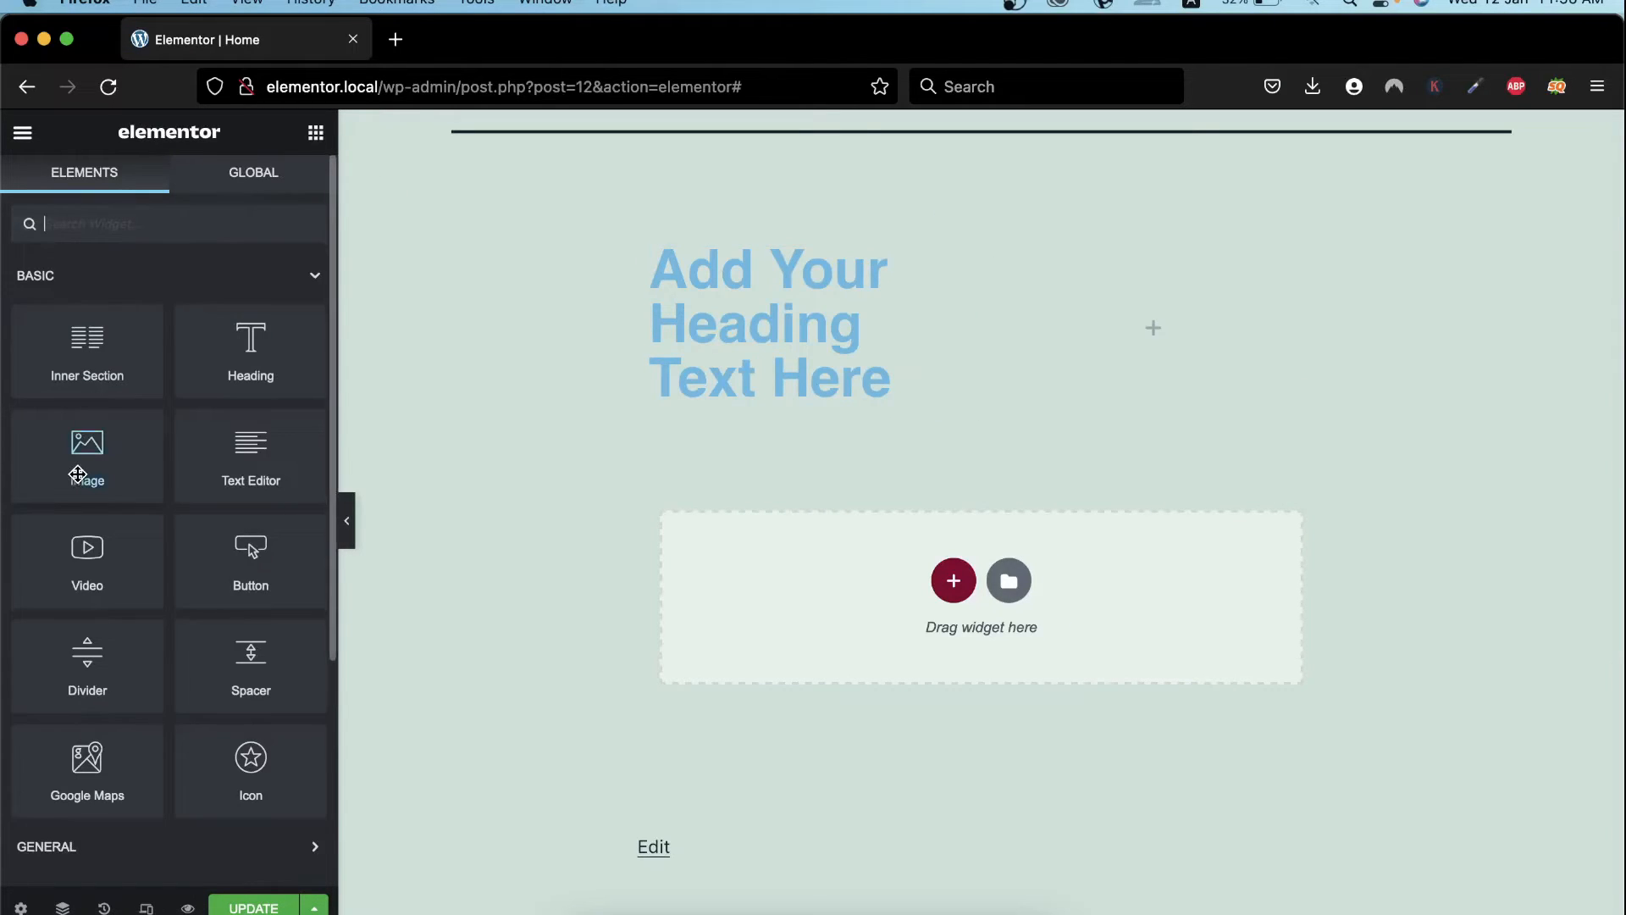
pyautogui.moveTo(226, 425); pyautogui.dragTo(1263, 318)
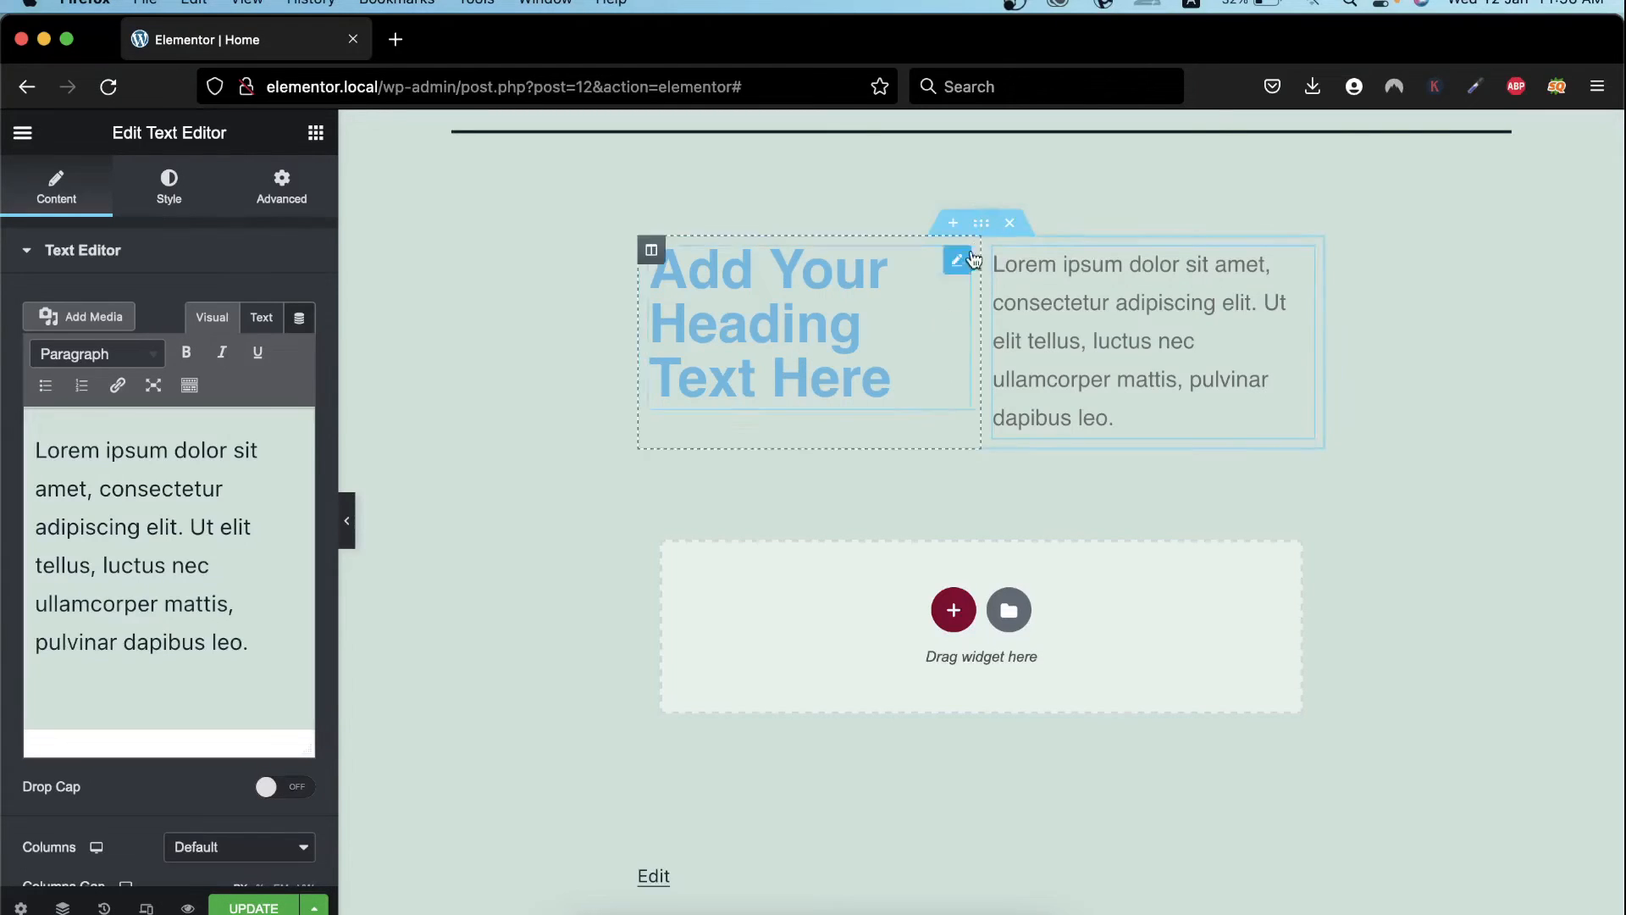
pyautogui.click(983, 226)
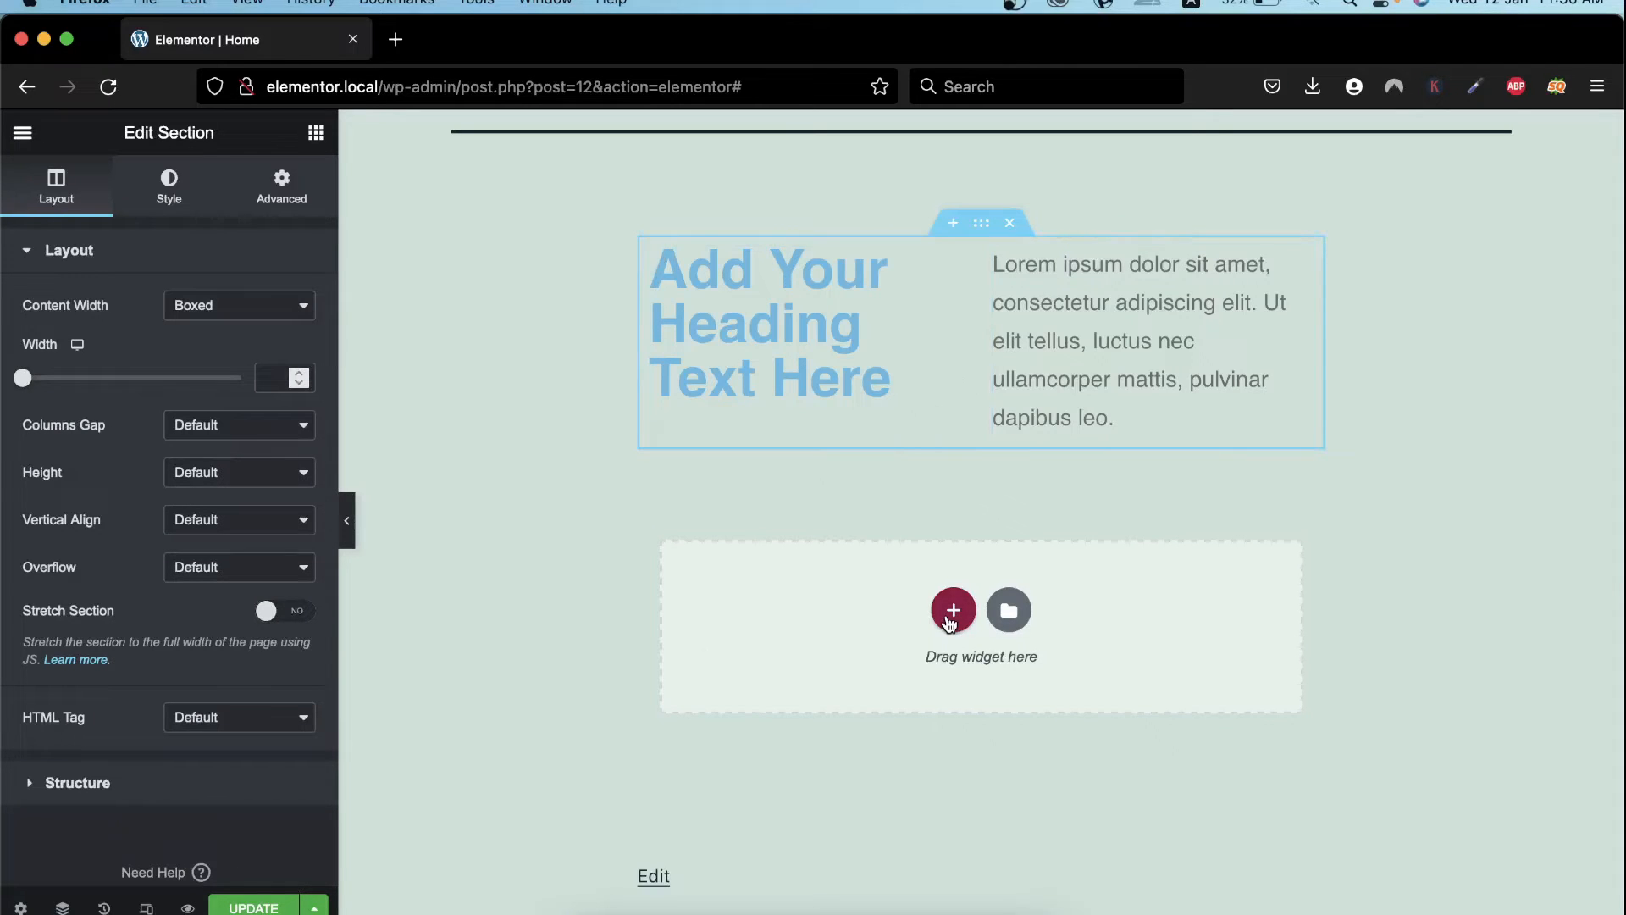
# Add a single-column section below the heading and text section and place an Inner Section widget inside it
pyautogui.click(949, 623)
pyautogui.click(737, 664)
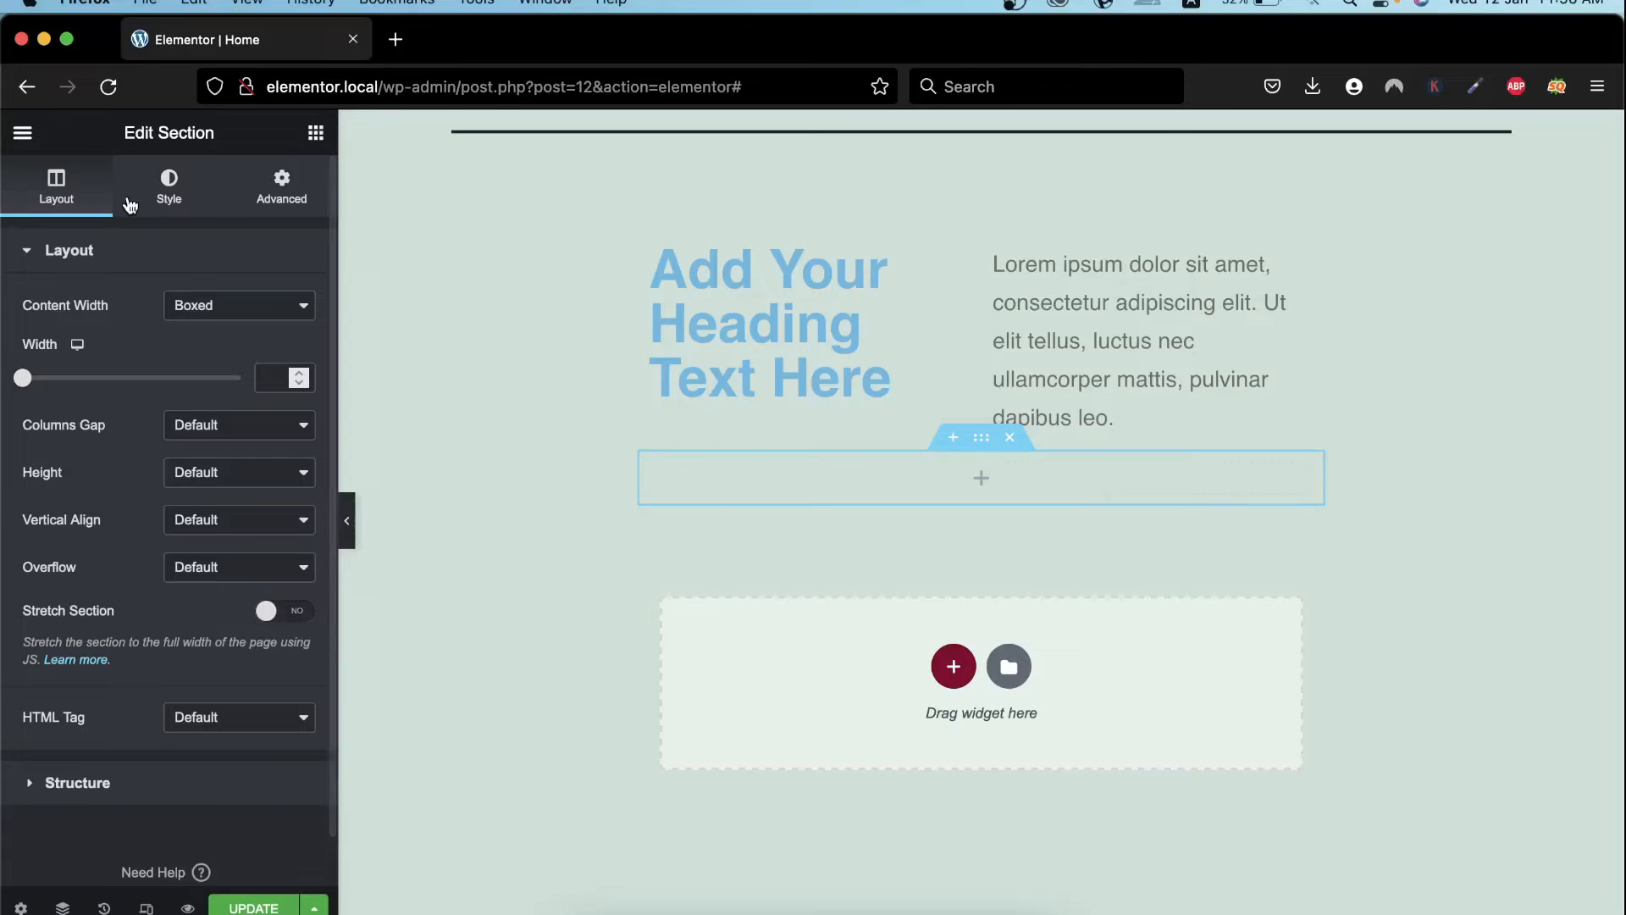
pyautogui.click(316, 134)
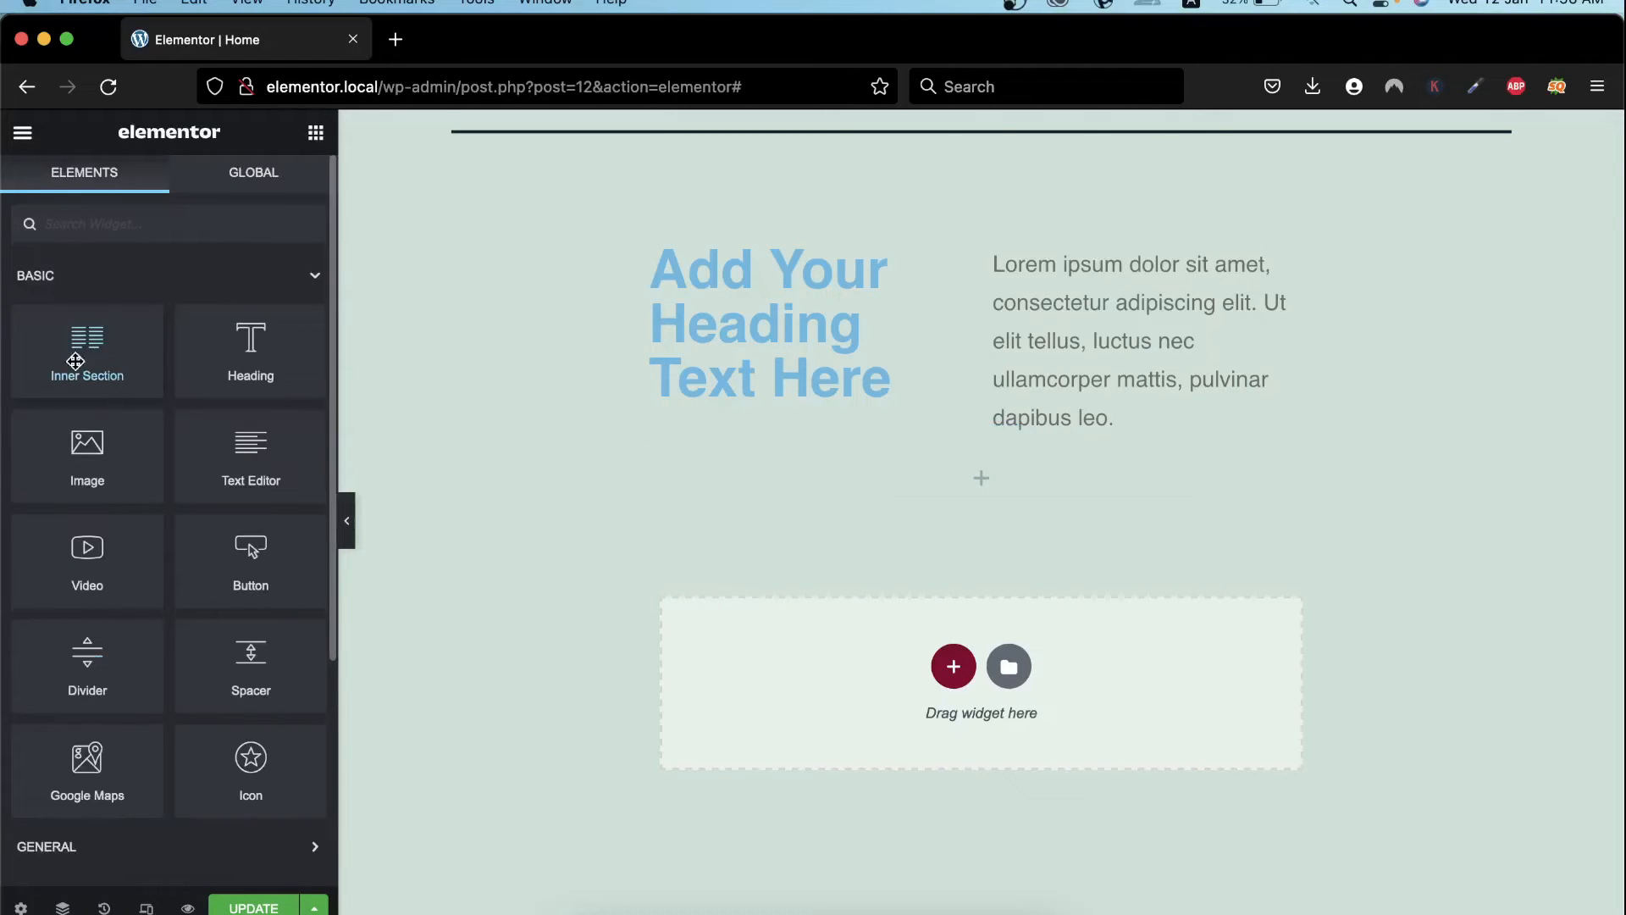
pyautogui.moveTo(100, 346); pyautogui.dragTo(903, 495)
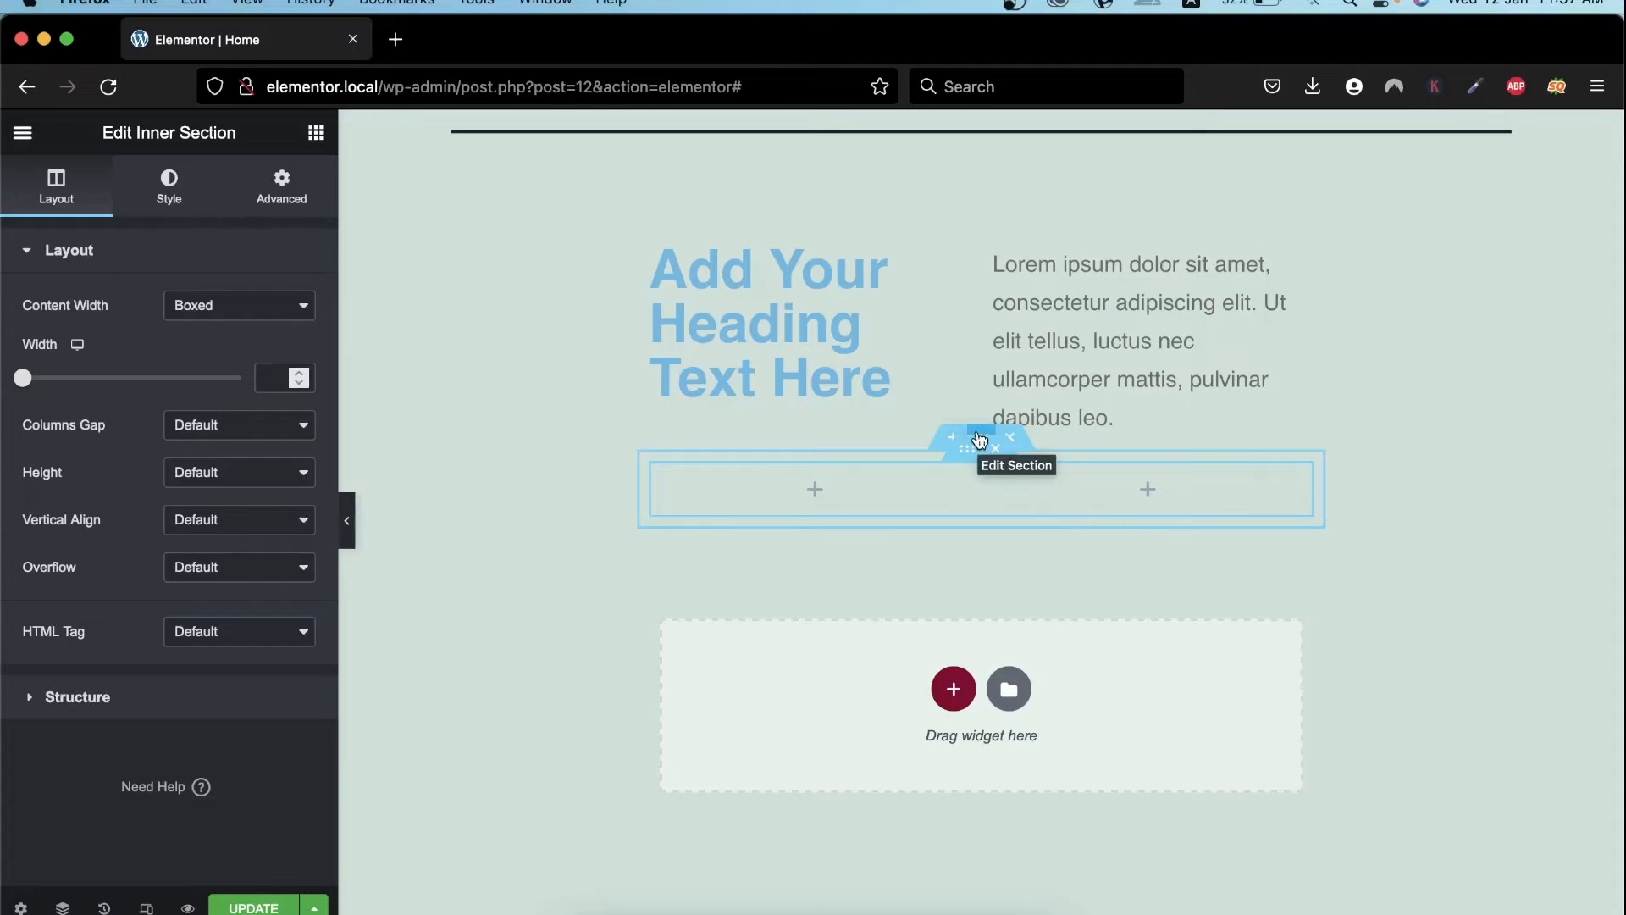
# Open the outer section's settings and place a Heading widget in the first column of the inner section
pyautogui.click(981, 439)
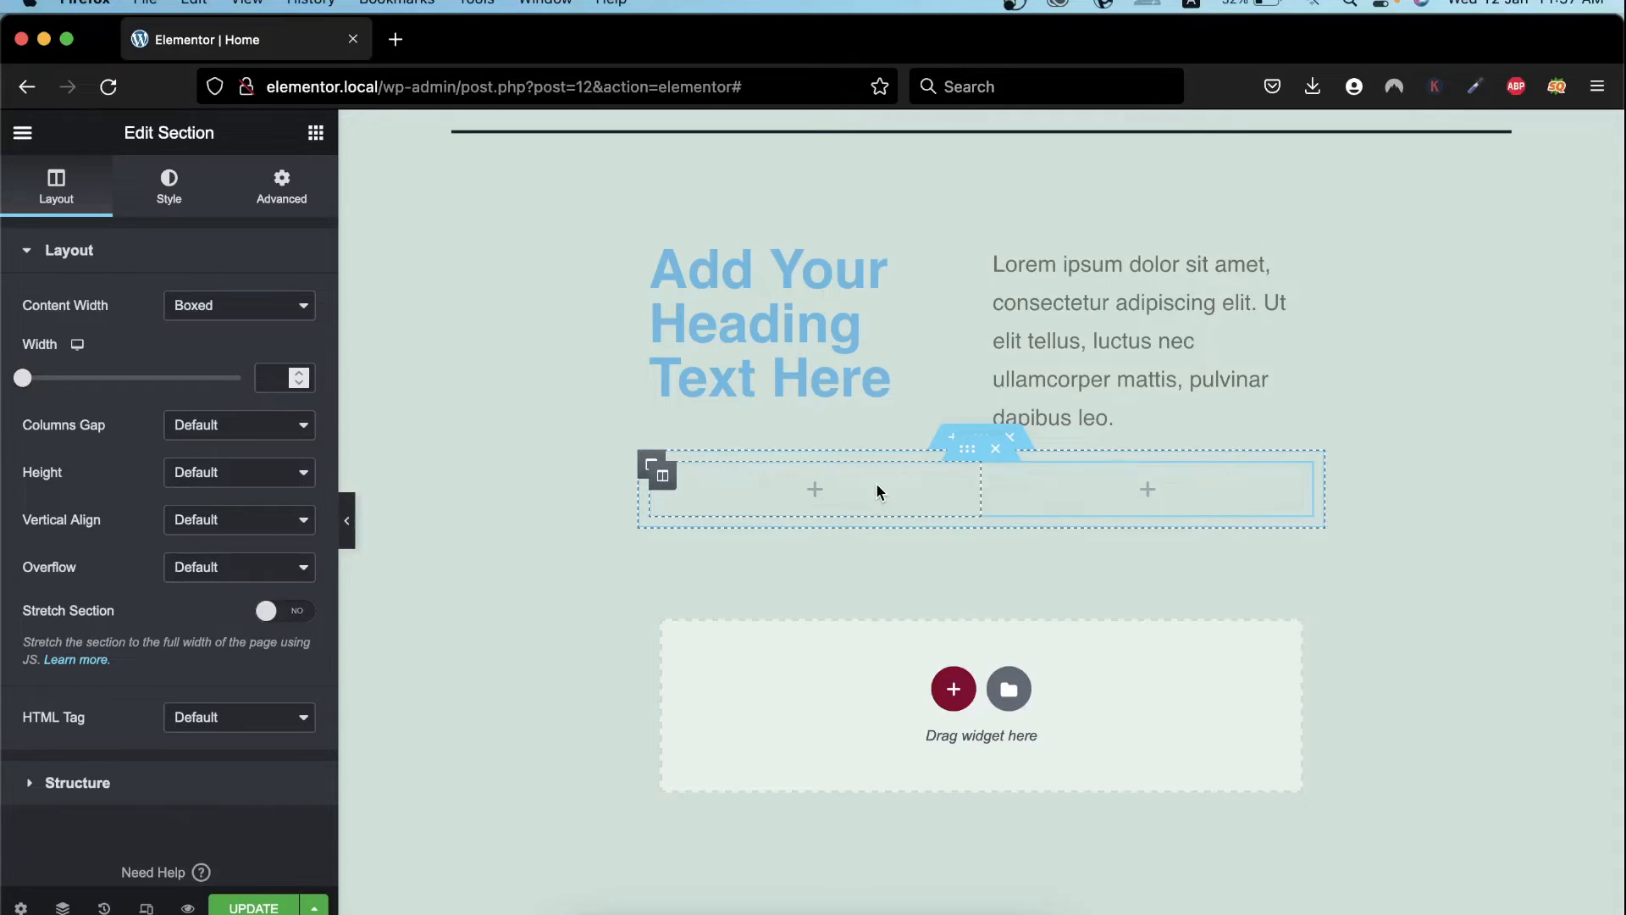
pyautogui.click(316, 132)
pyautogui.moveTo(242, 379); pyautogui.dragTo(847, 498)
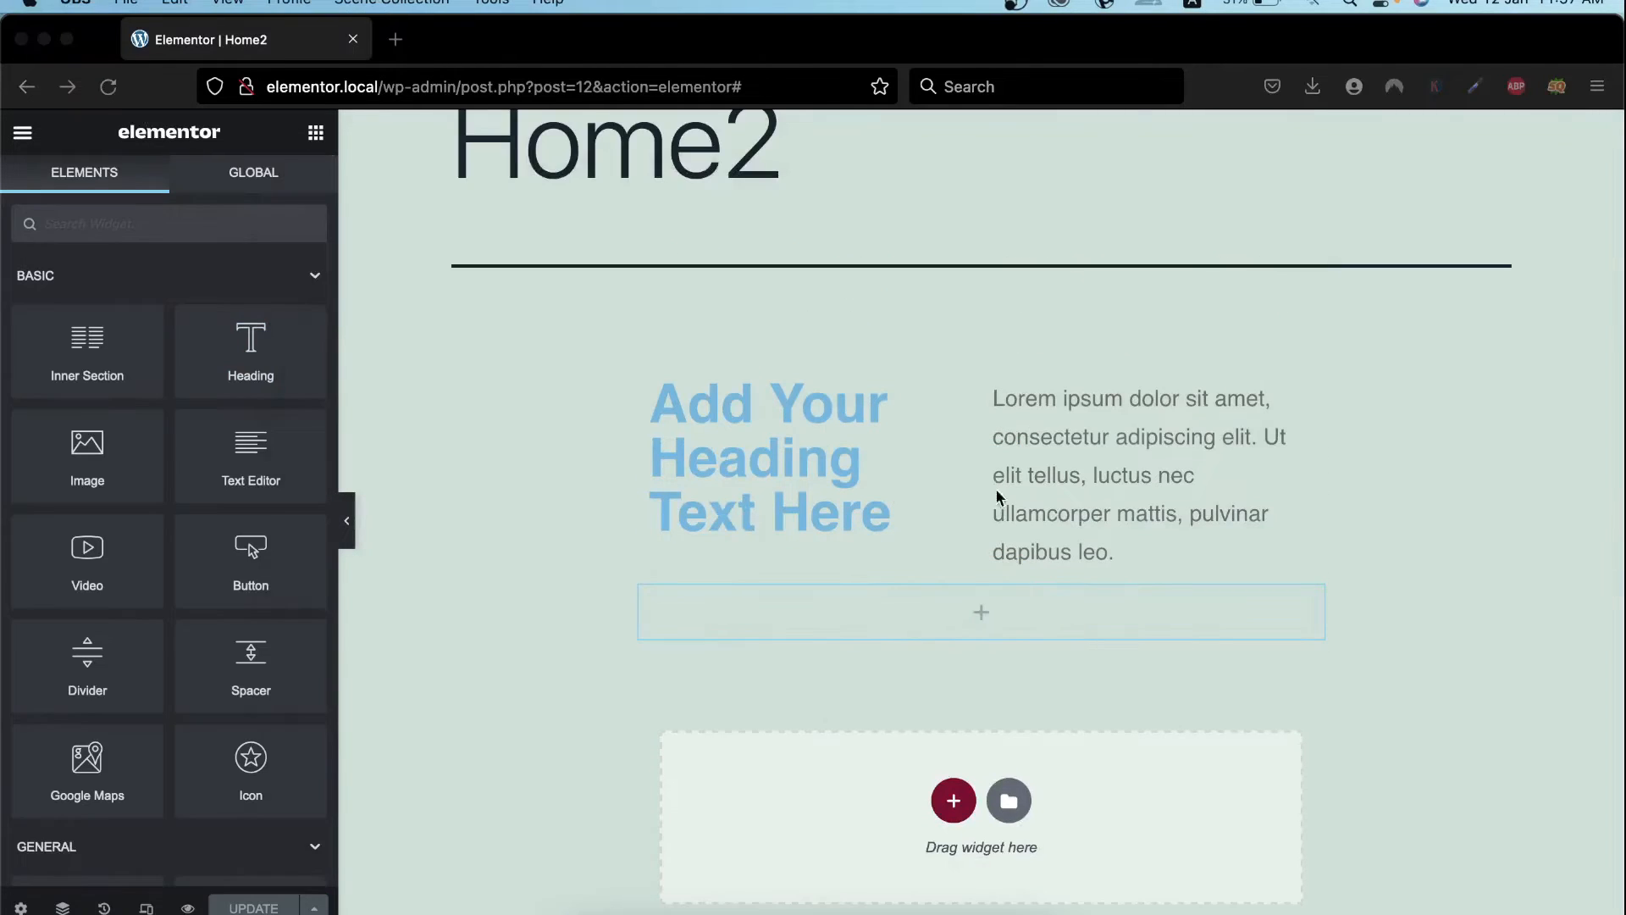
# Open the settings of the section holding the heading and text and set its content width to Full Width
pyautogui.click(923, 504)
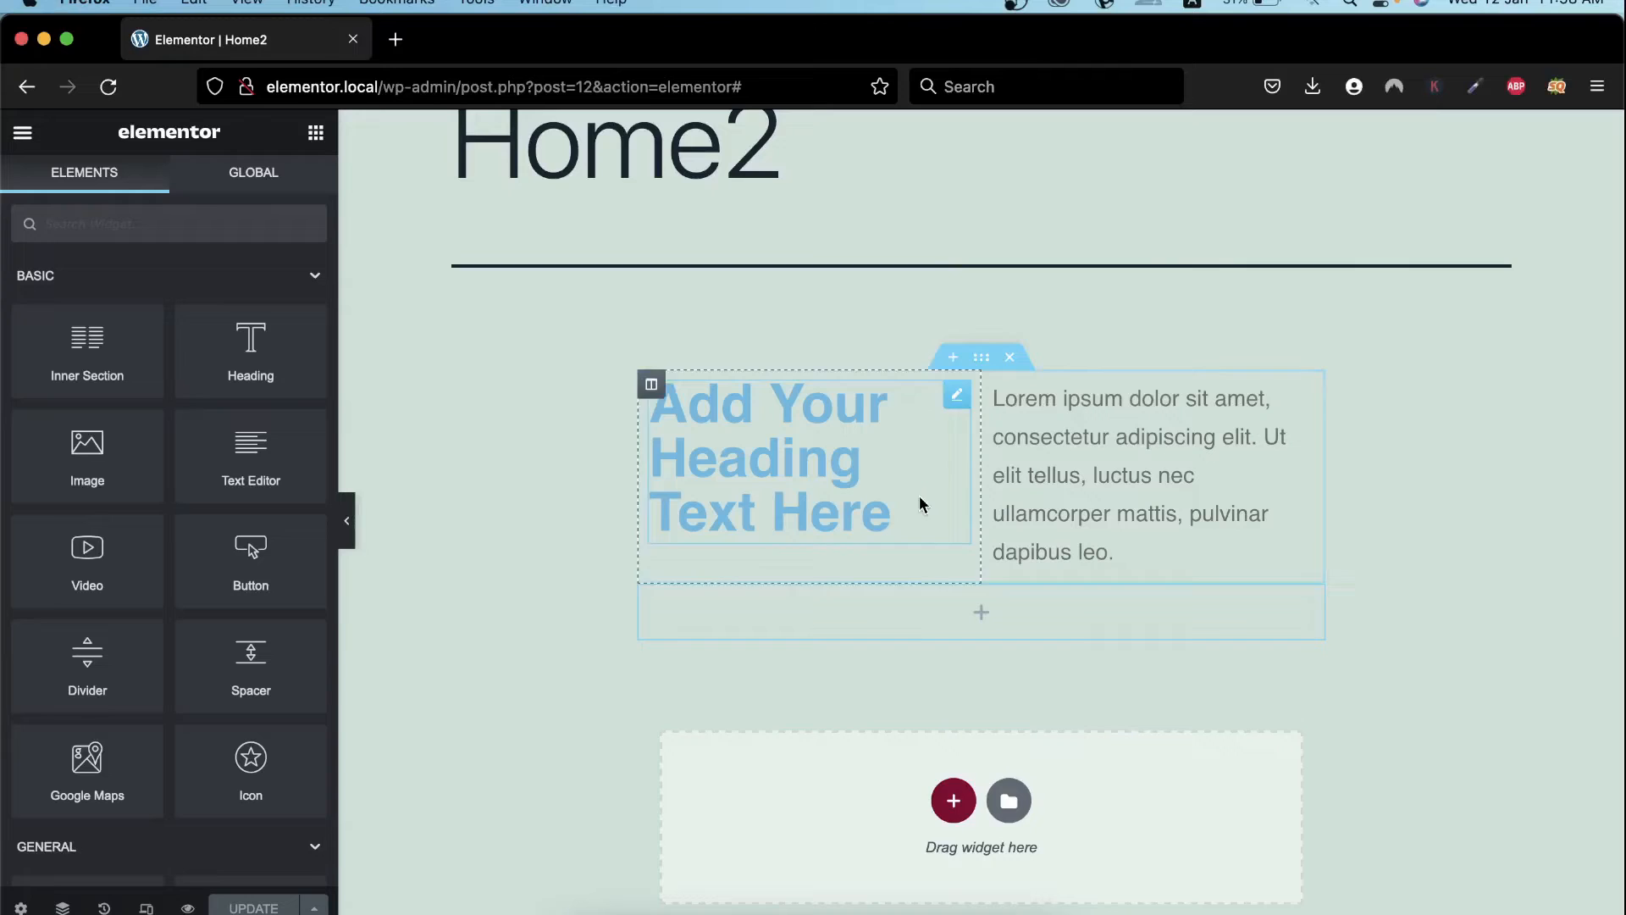
pyautogui.click(982, 365)
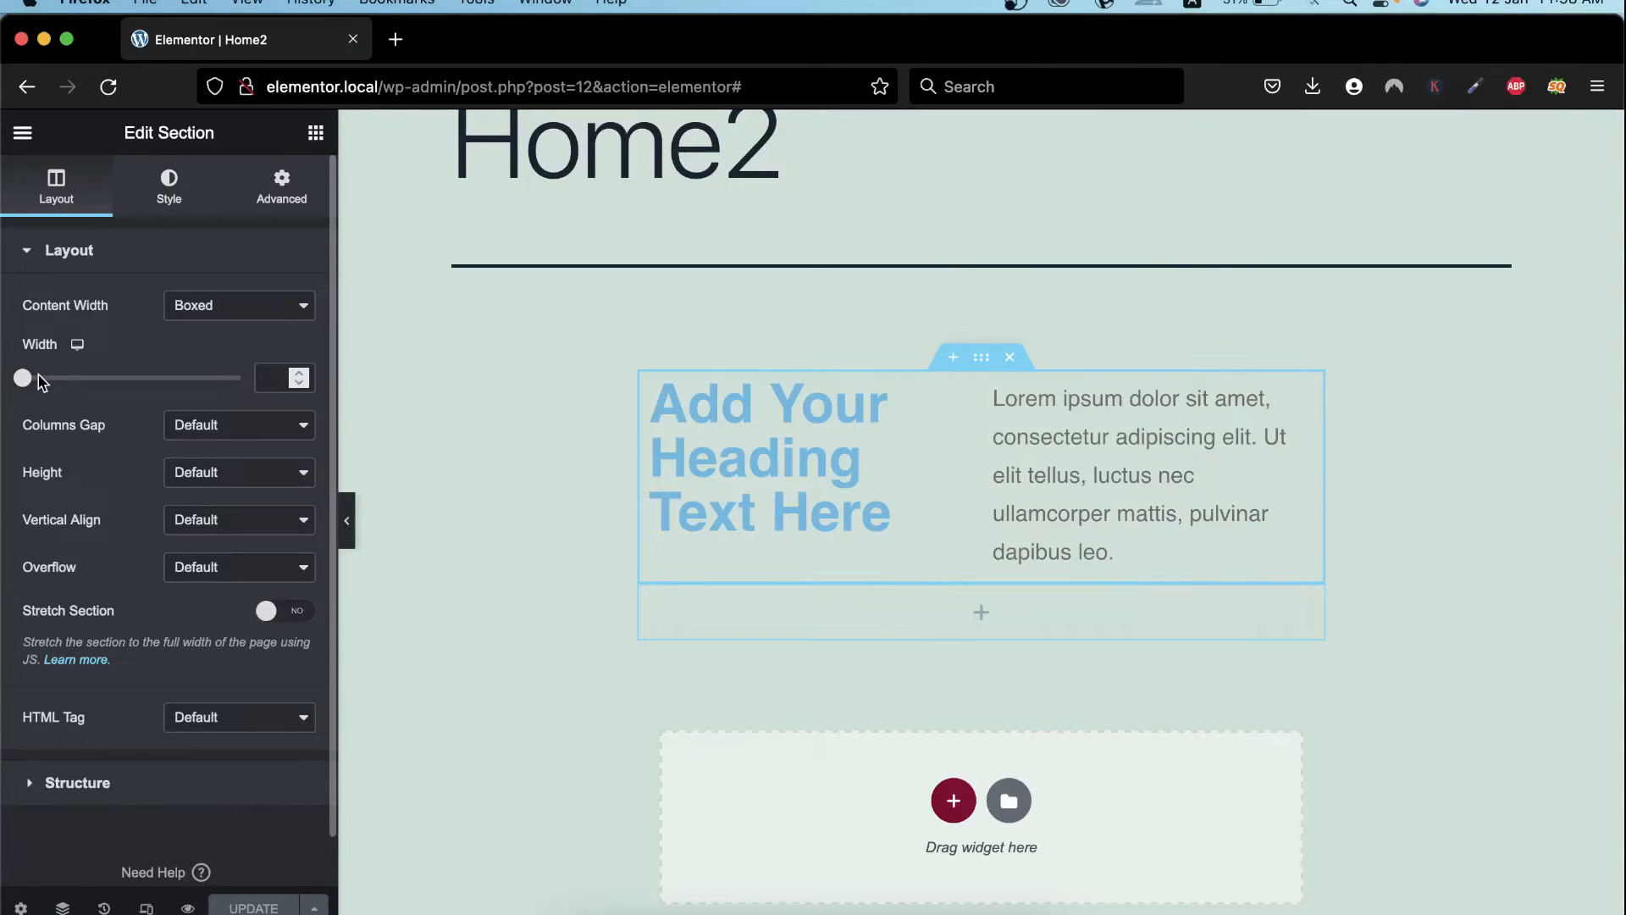
pyautogui.click(196, 315)
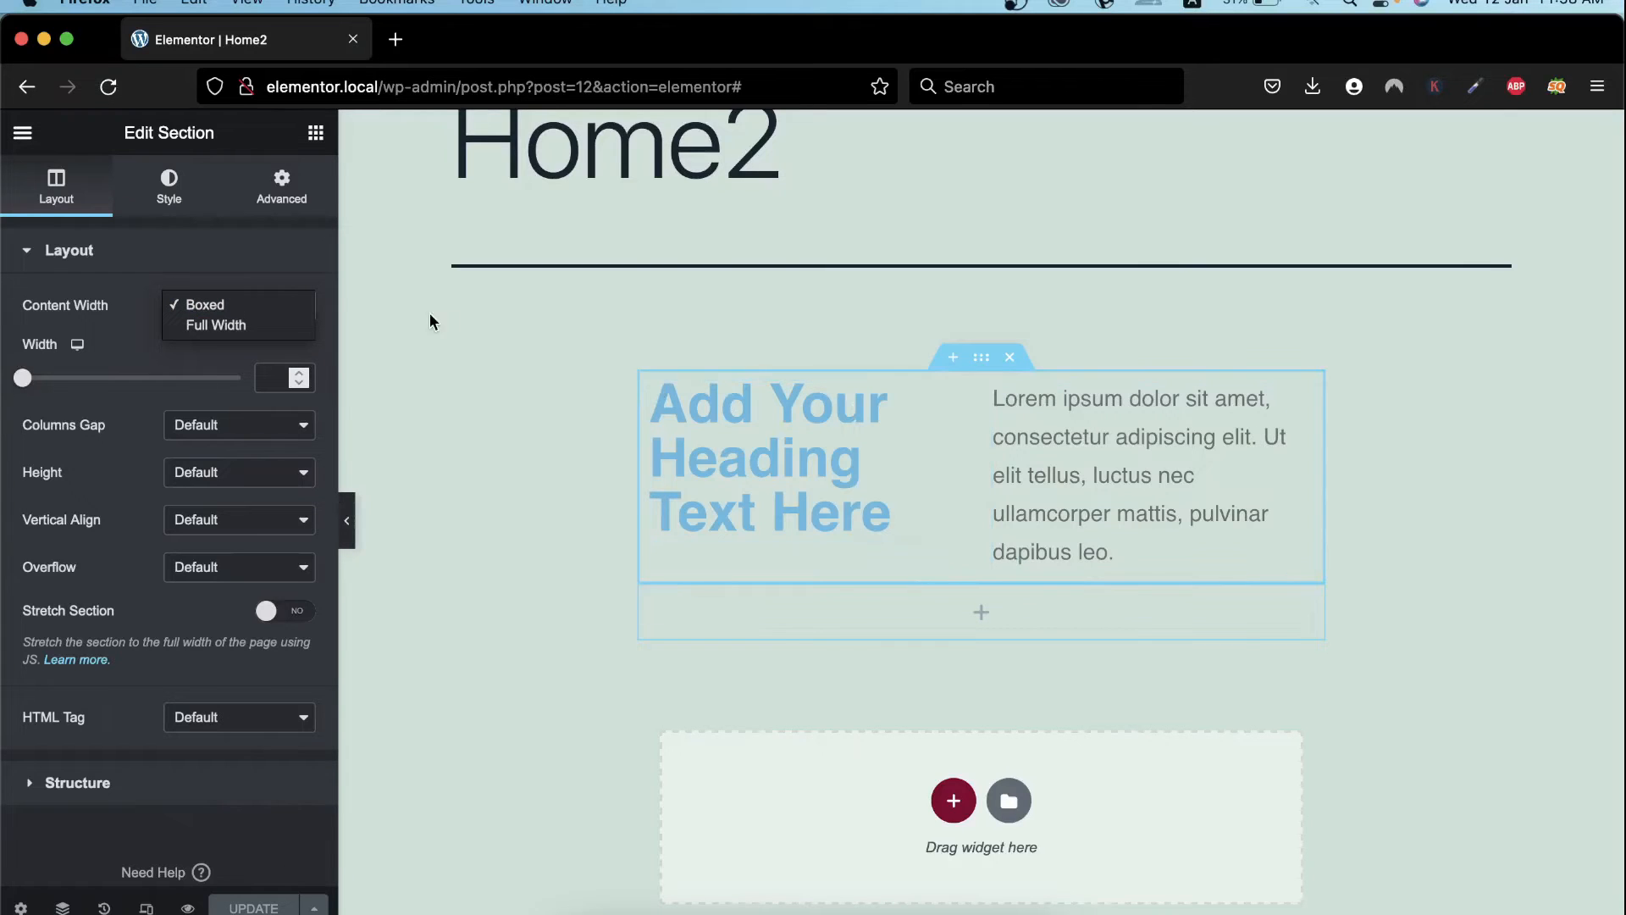
pyautogui.click(238, 327)
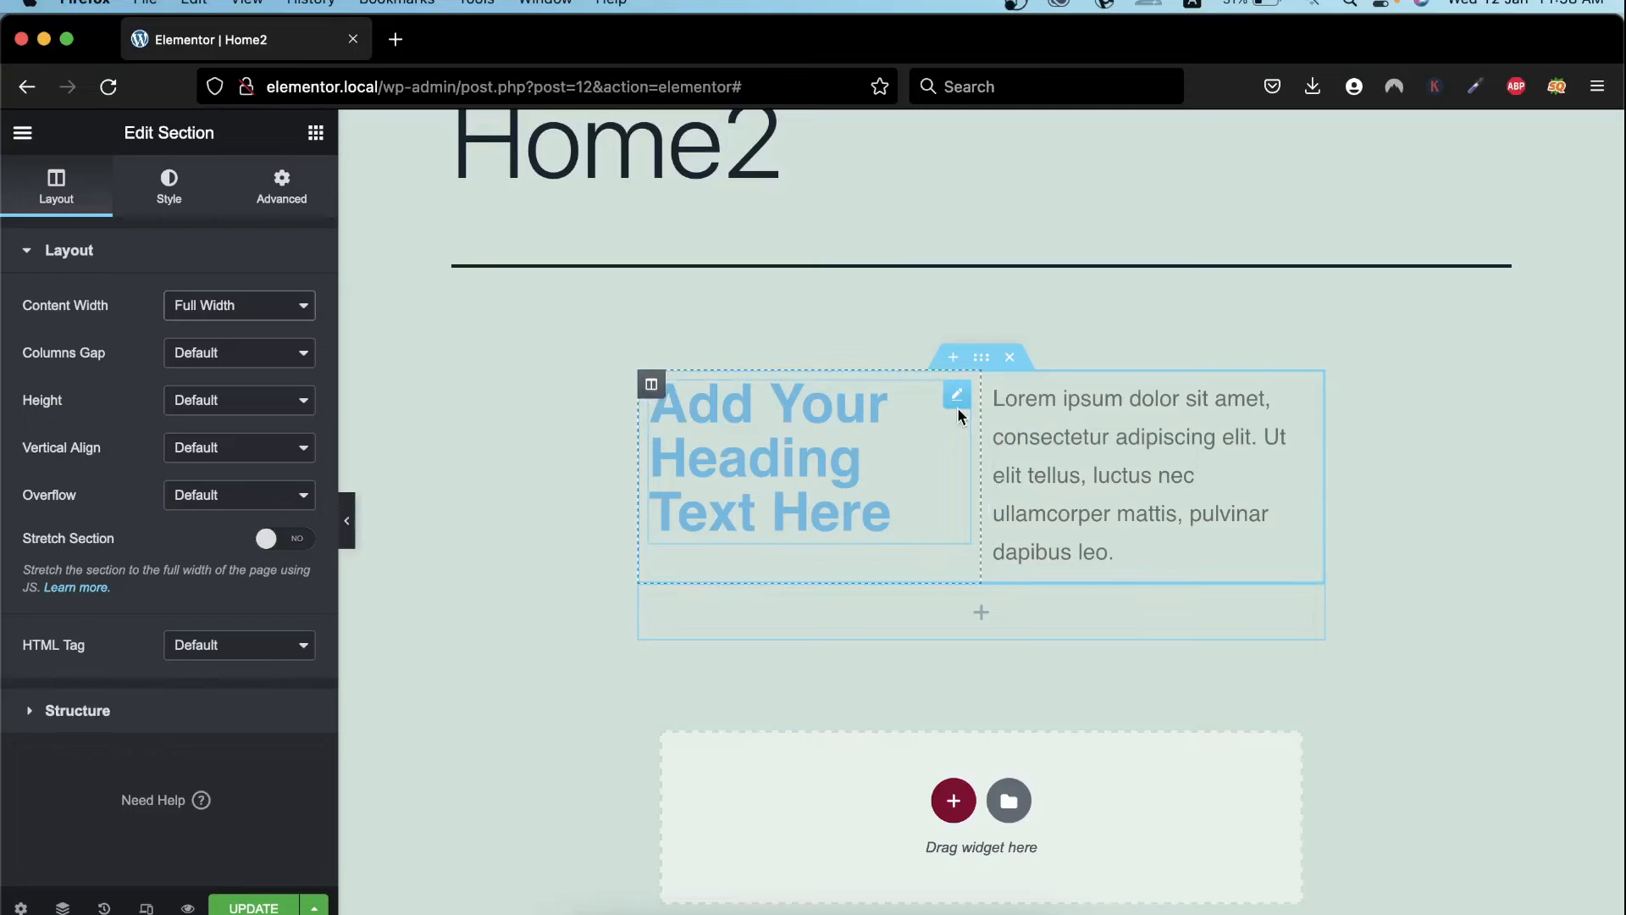
# Set the section's content width to Boxed with a width of 500 and update the page
pyautogui.click(239, 318)
pyautogui.click(235, 288)
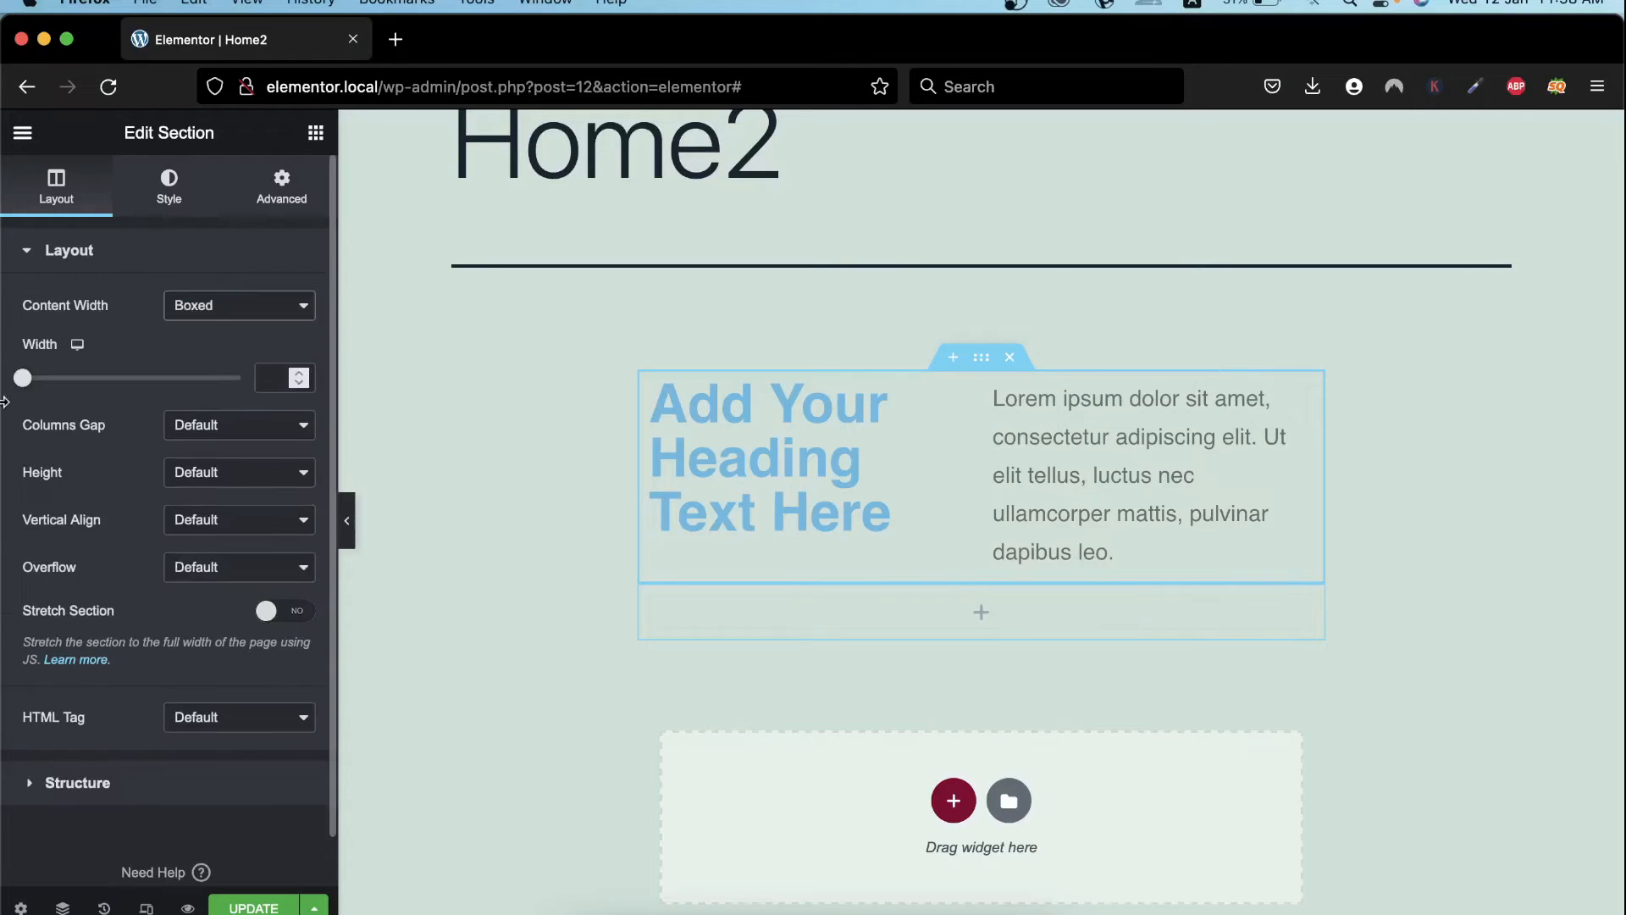
pyautogui.moveTo(23, 385)
pyautogui.mouseDown()
pyautogui.moveTo(183, 386)
pyautogui.moveTo(19, 397)
pyautogui.mouseUp()
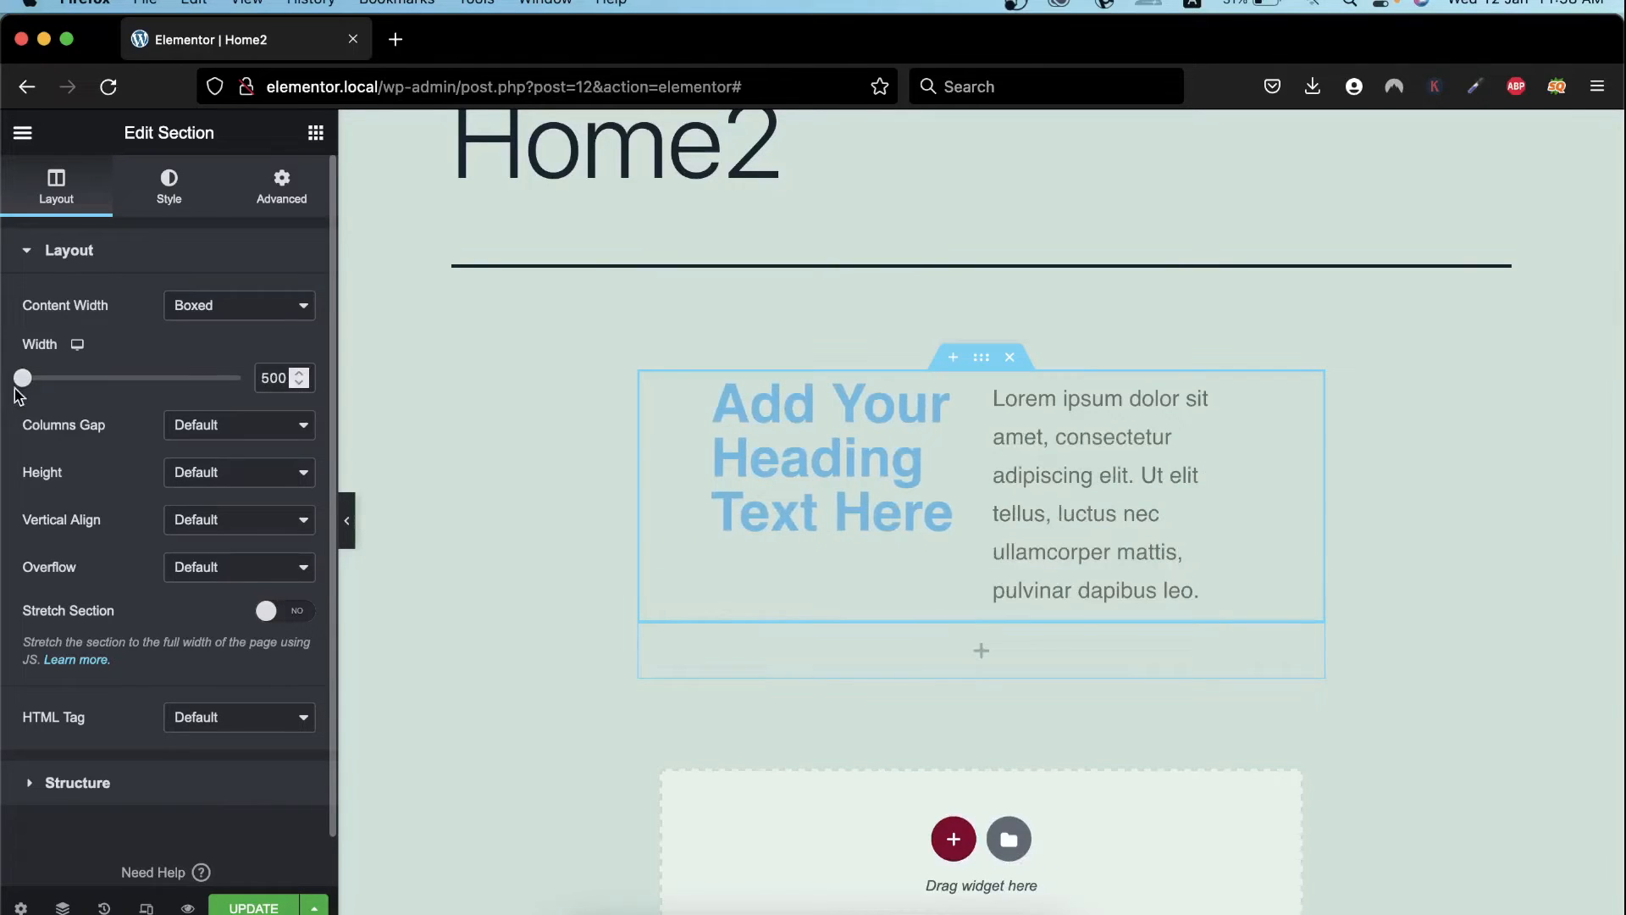
pyautogui.click(241, 908)
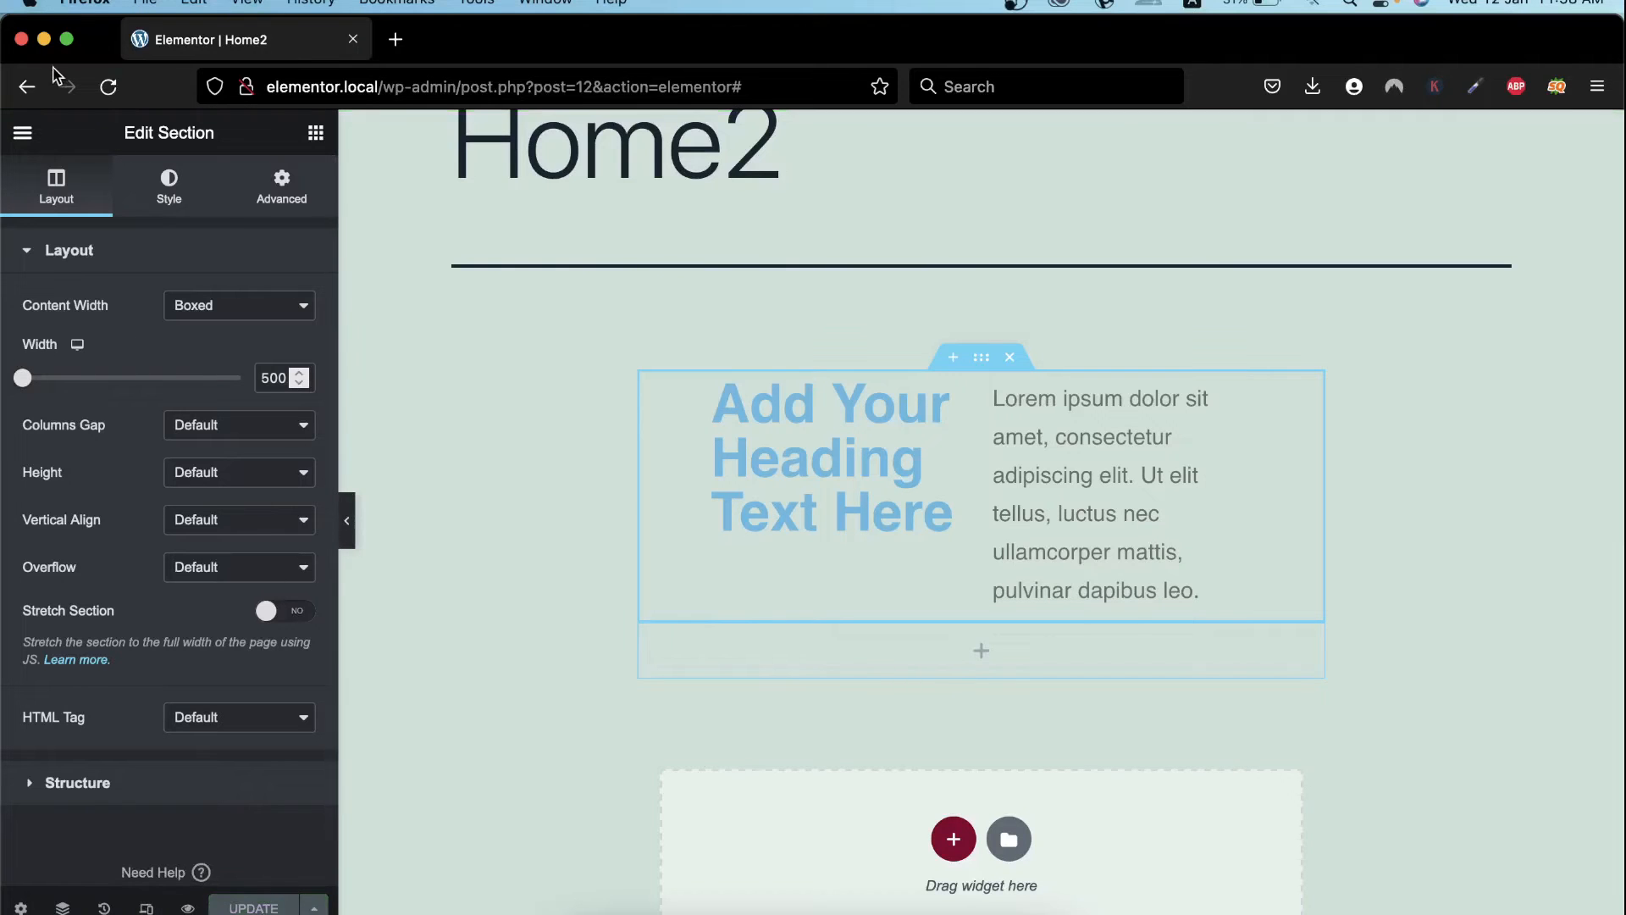
# Exit the page editor to the WordPress dashboard and activate the Twenty Nineteen theme
pyautogui.click(23, 135)
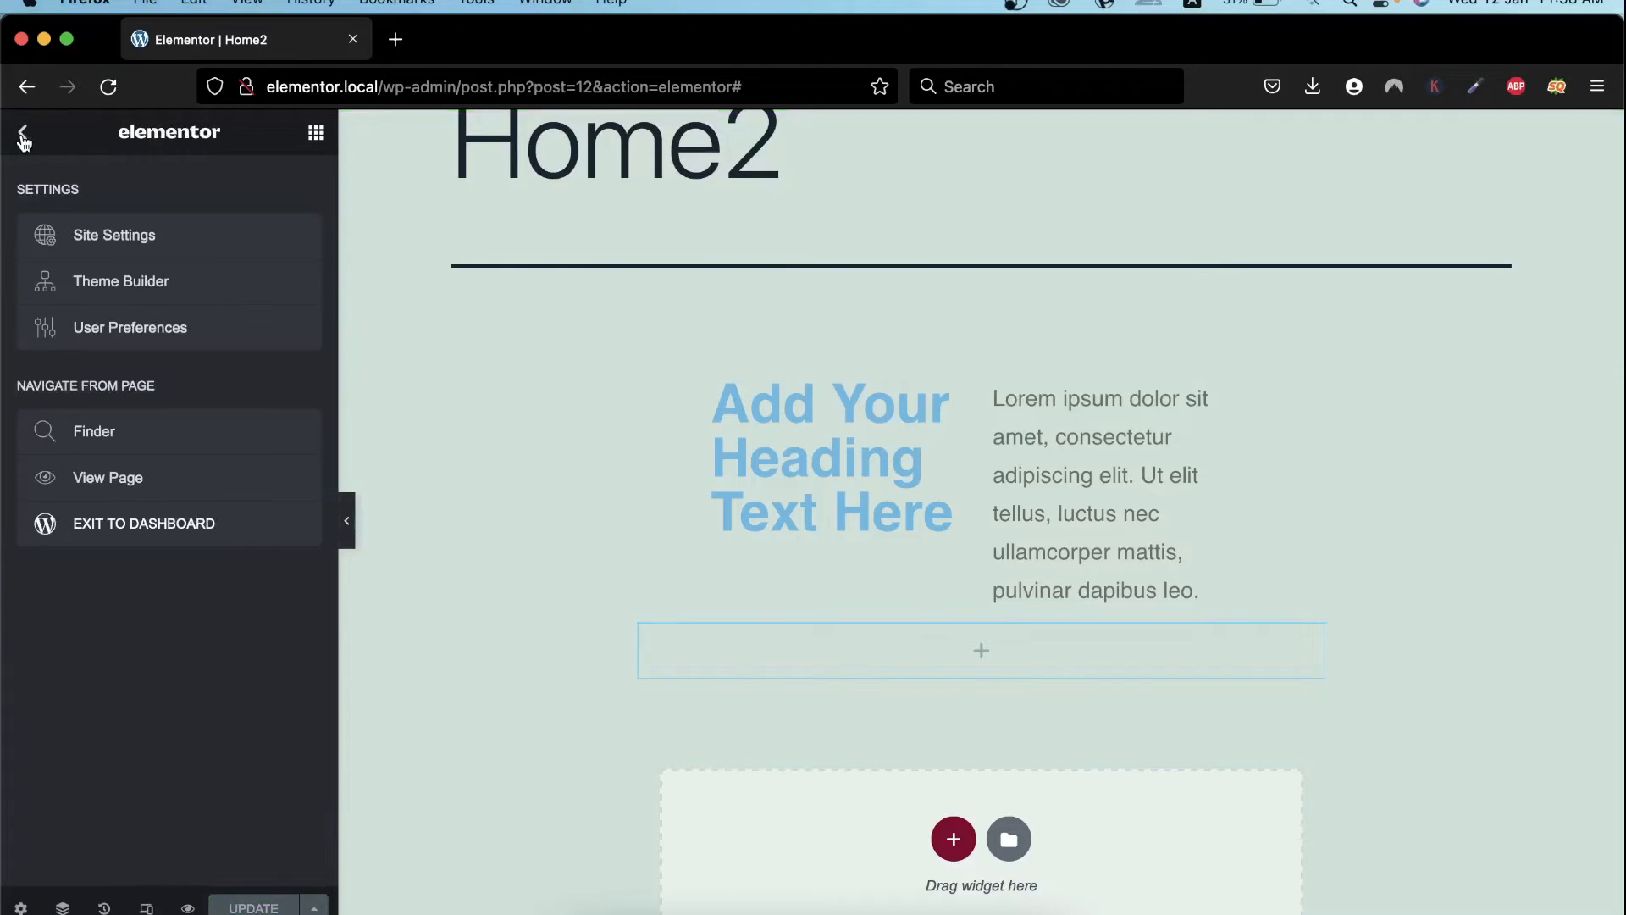
pyautogui.click(128, 532)
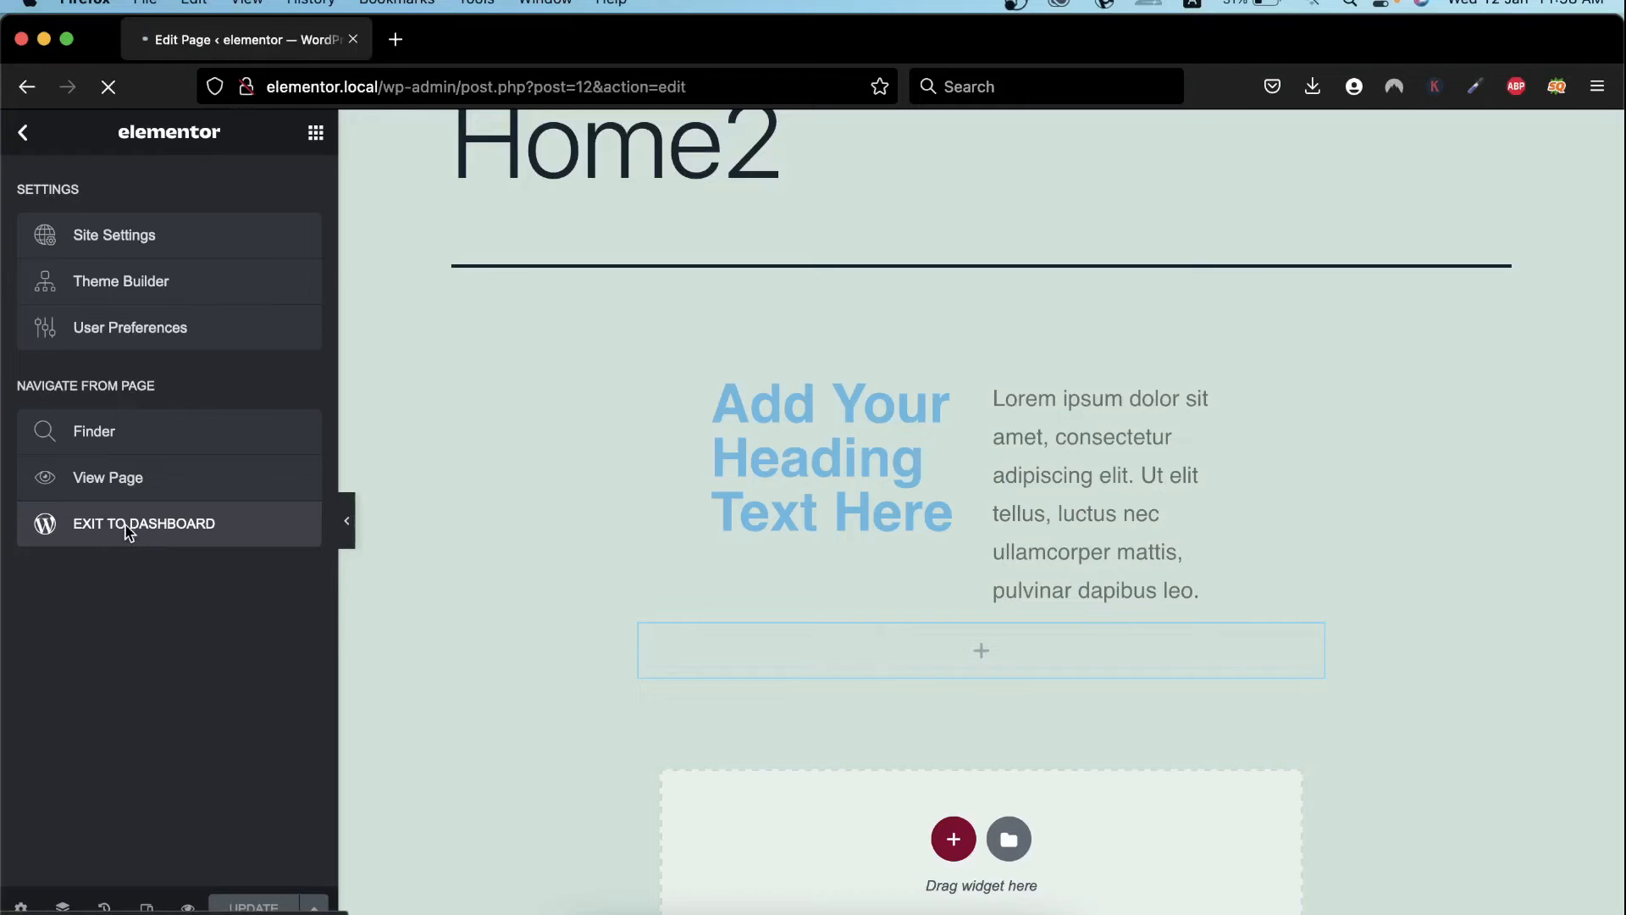
pyautogui.click(34, 144)
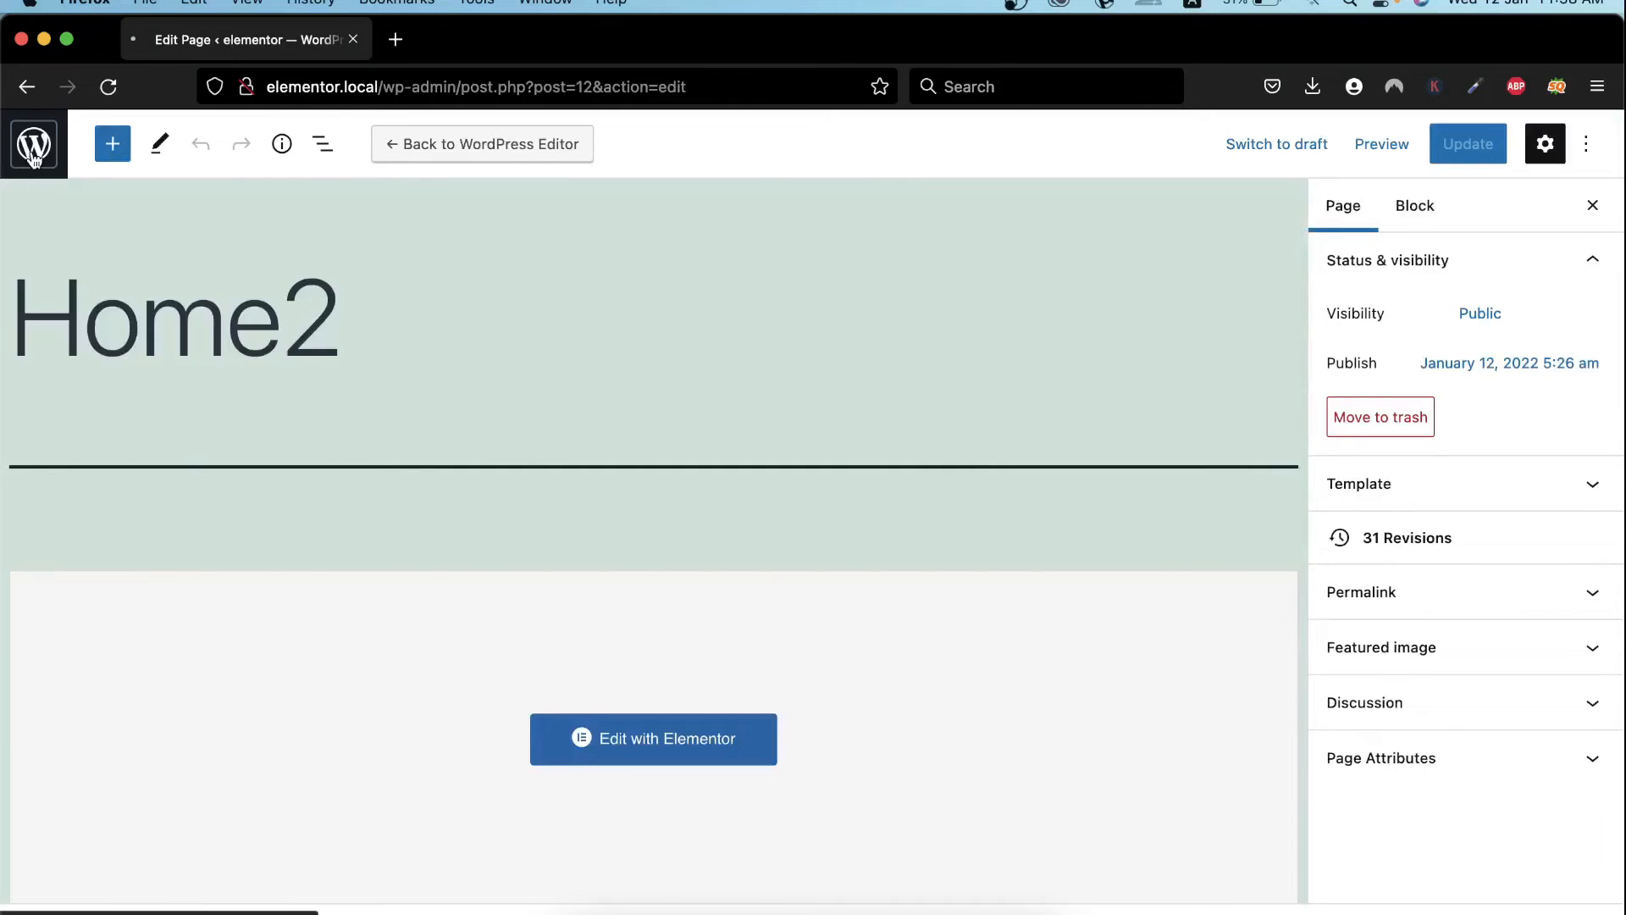
pyautogui.moveTo(93, 583)
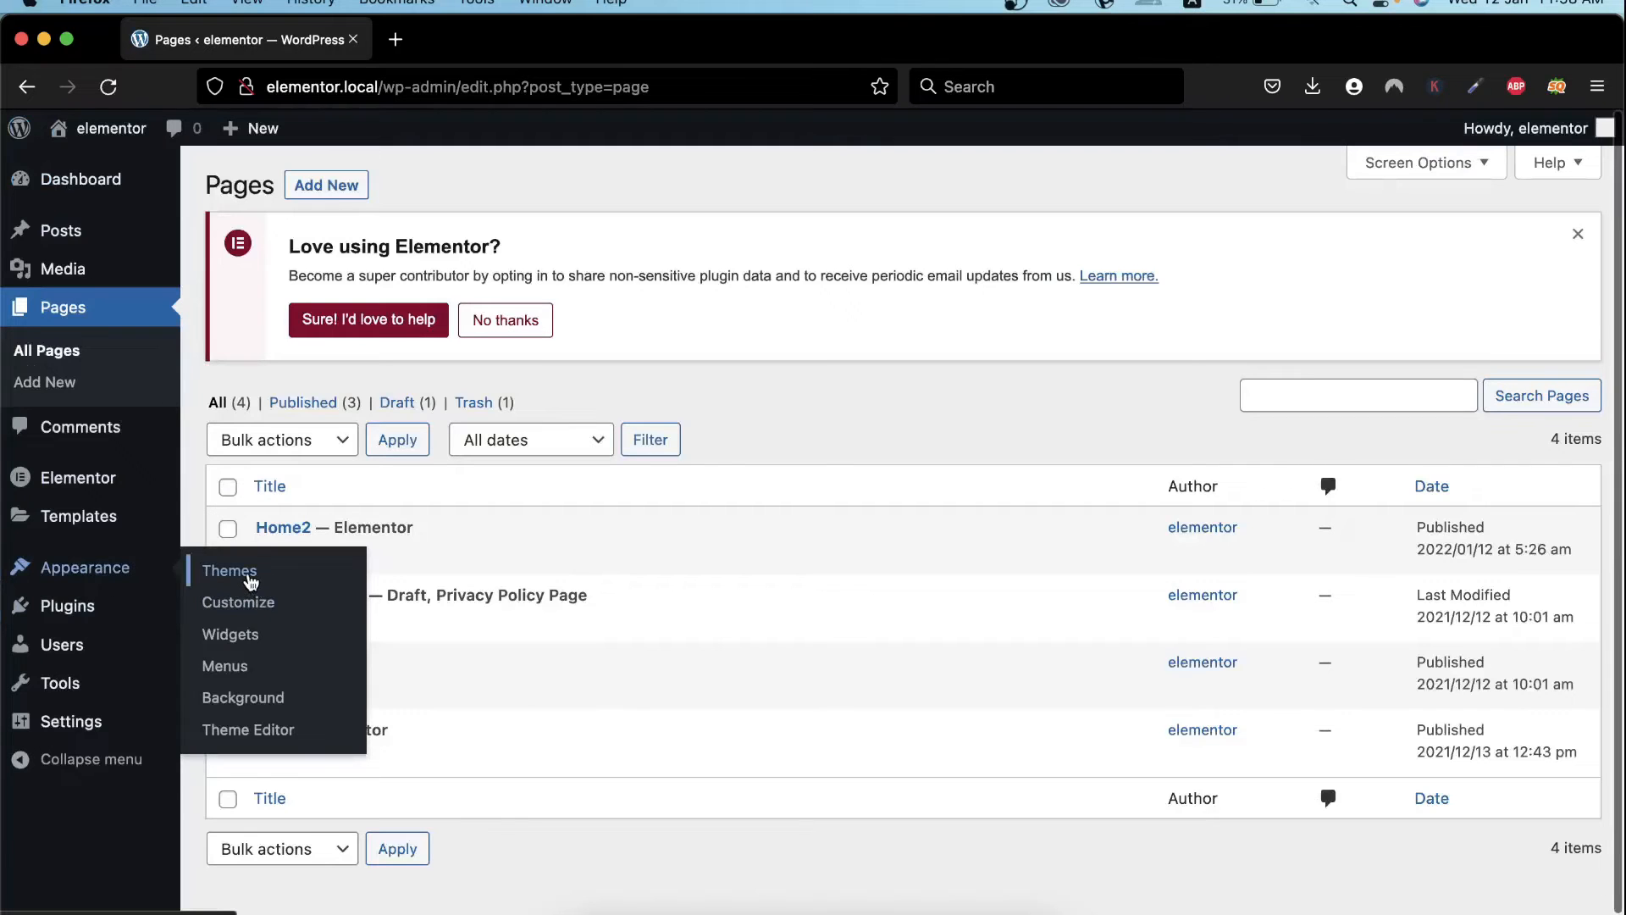
pyautogui.click(245, 570)
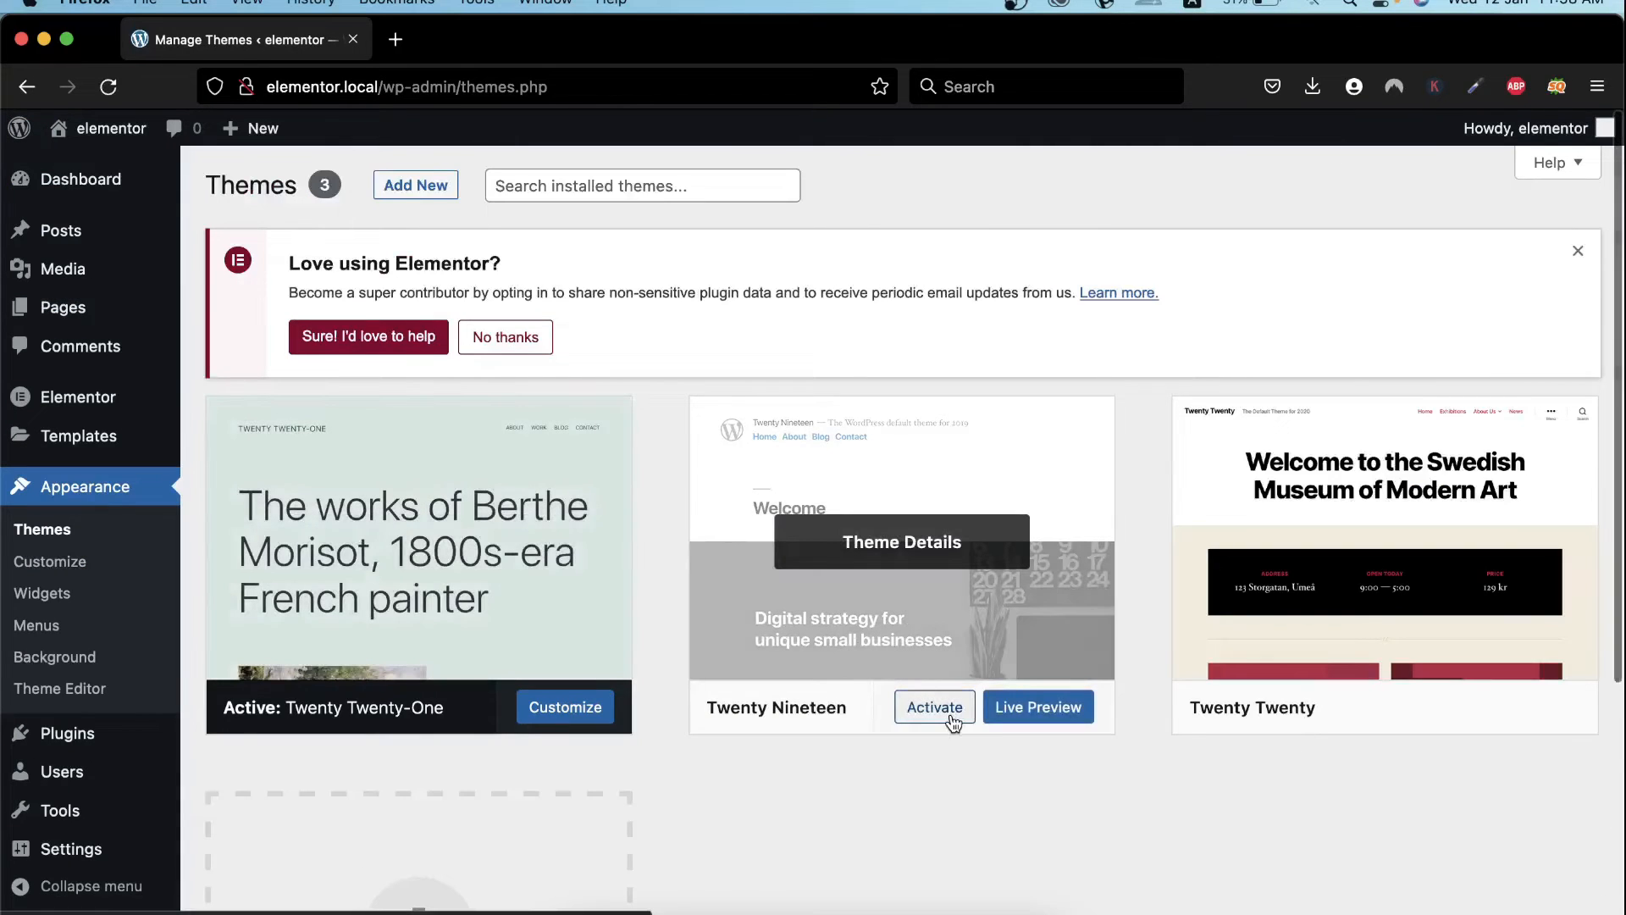
pyautogui.click(937, 716)
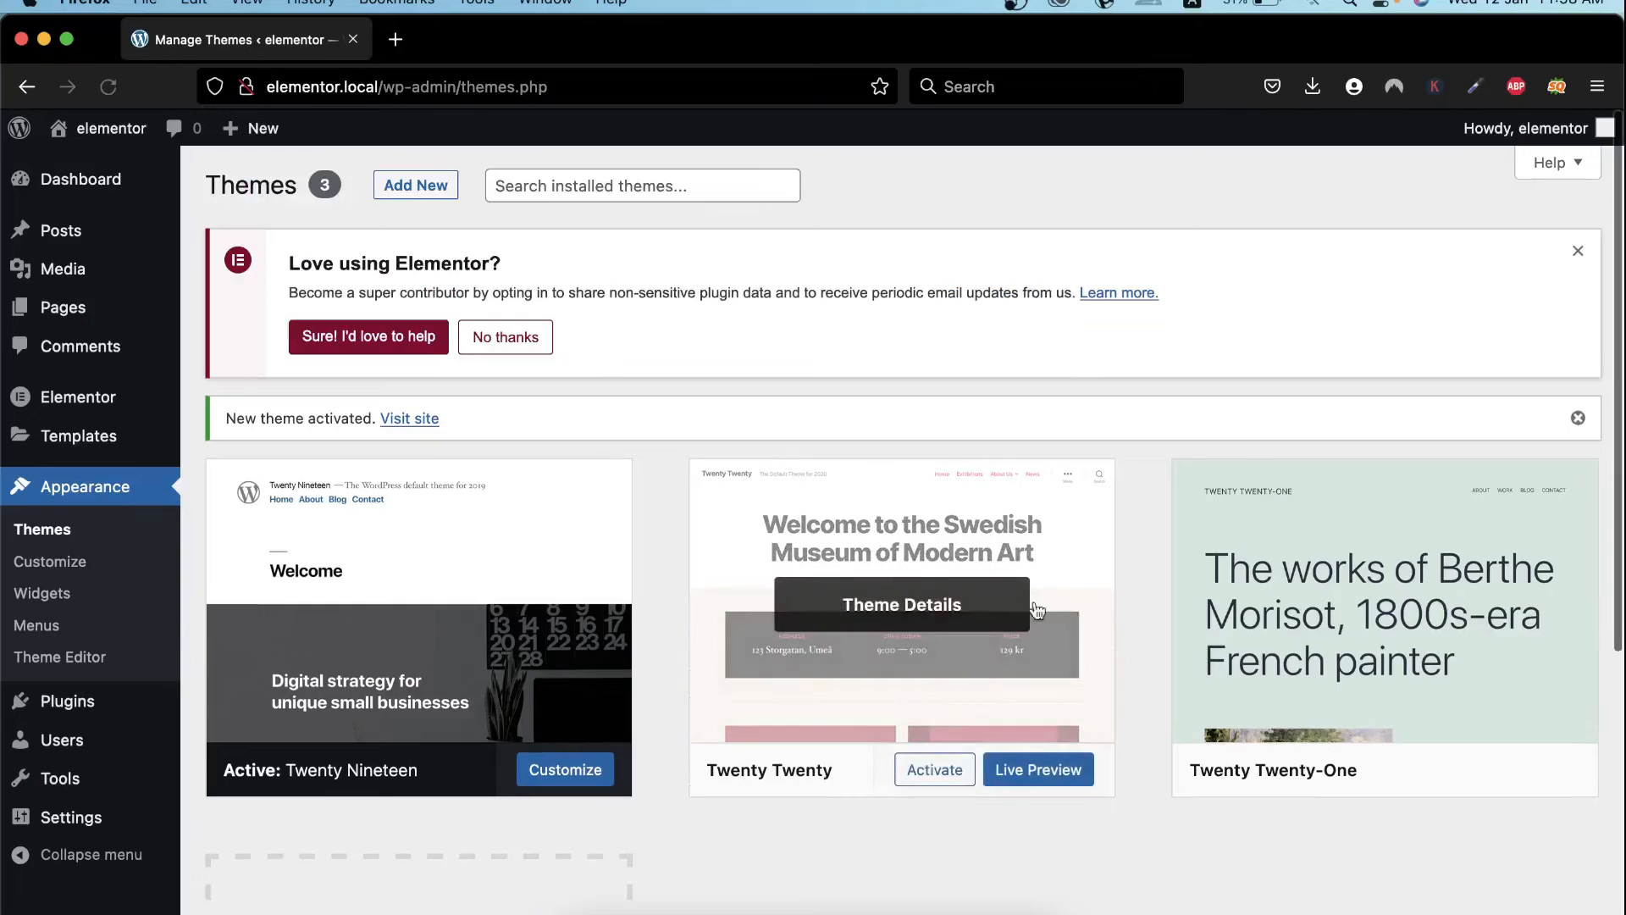
# Open the Home2 page for editing with Elementor in a new browser tab from the list of all pages
pyautogui.moveTo(80, 312)
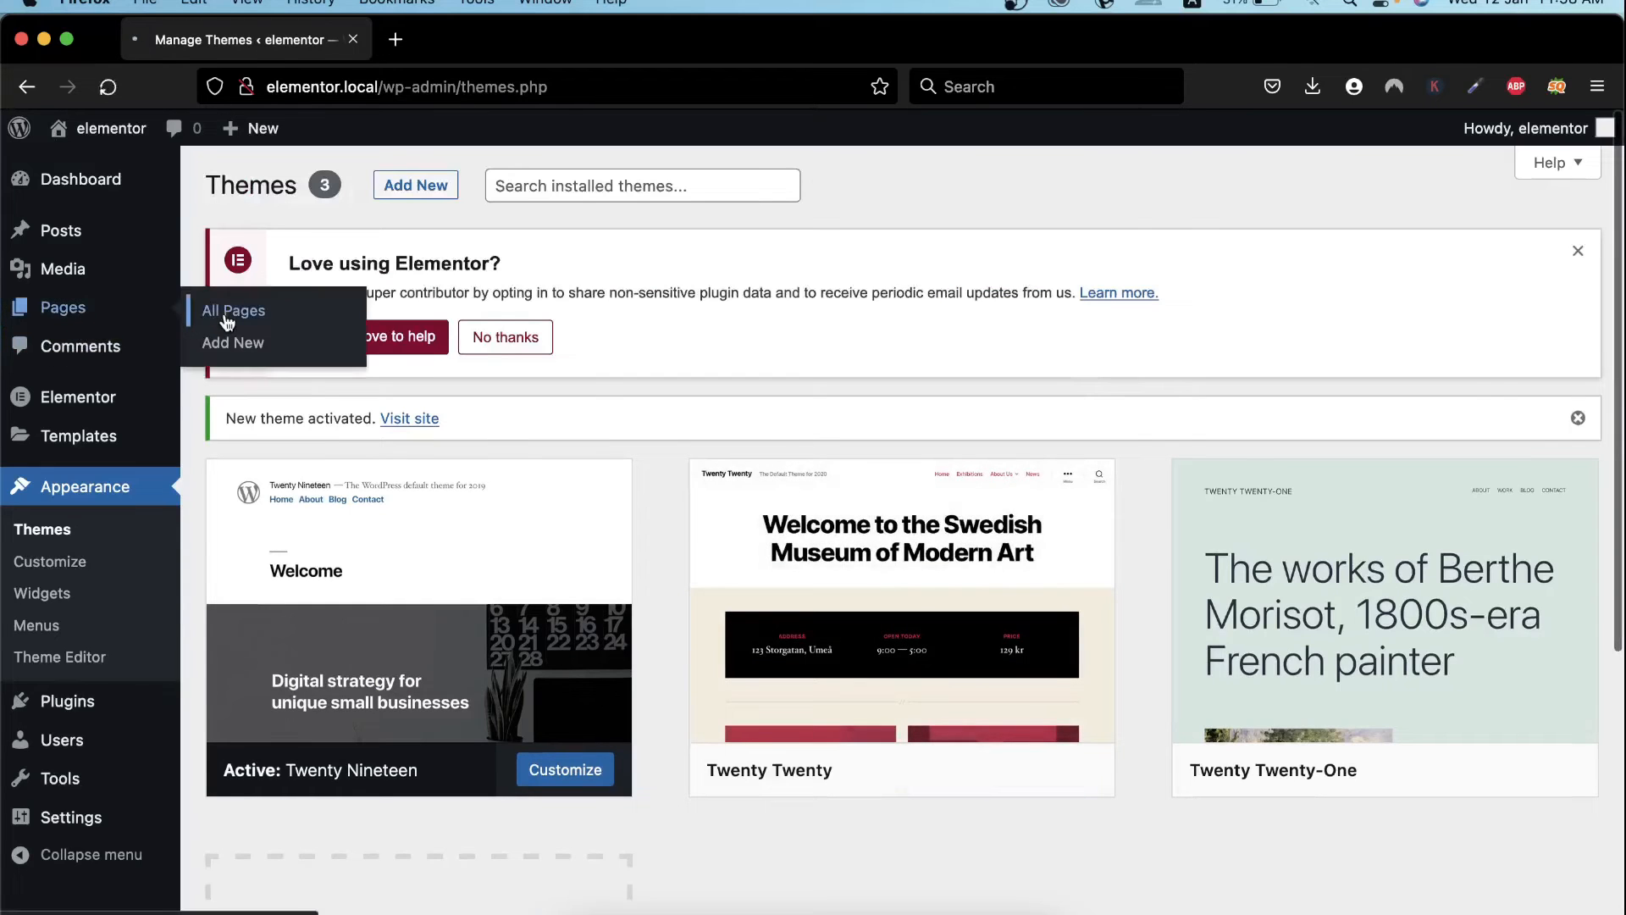
pyautogui.click(227, 315)
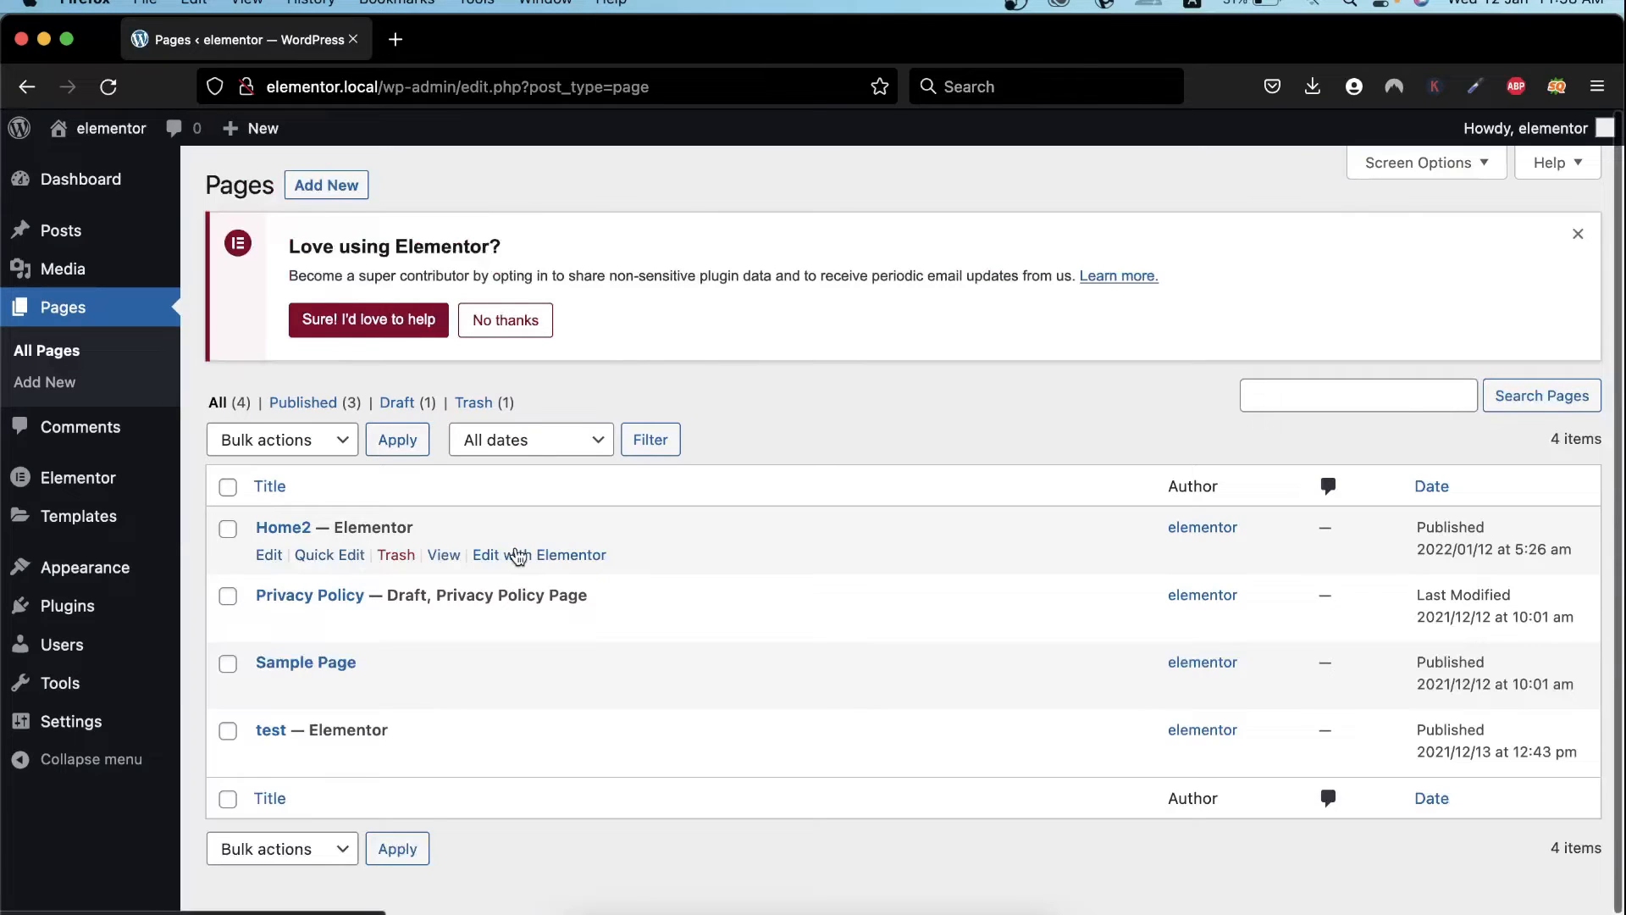
pyautogui.rightClick(519, 555)
pyautogui.click(547, 563)
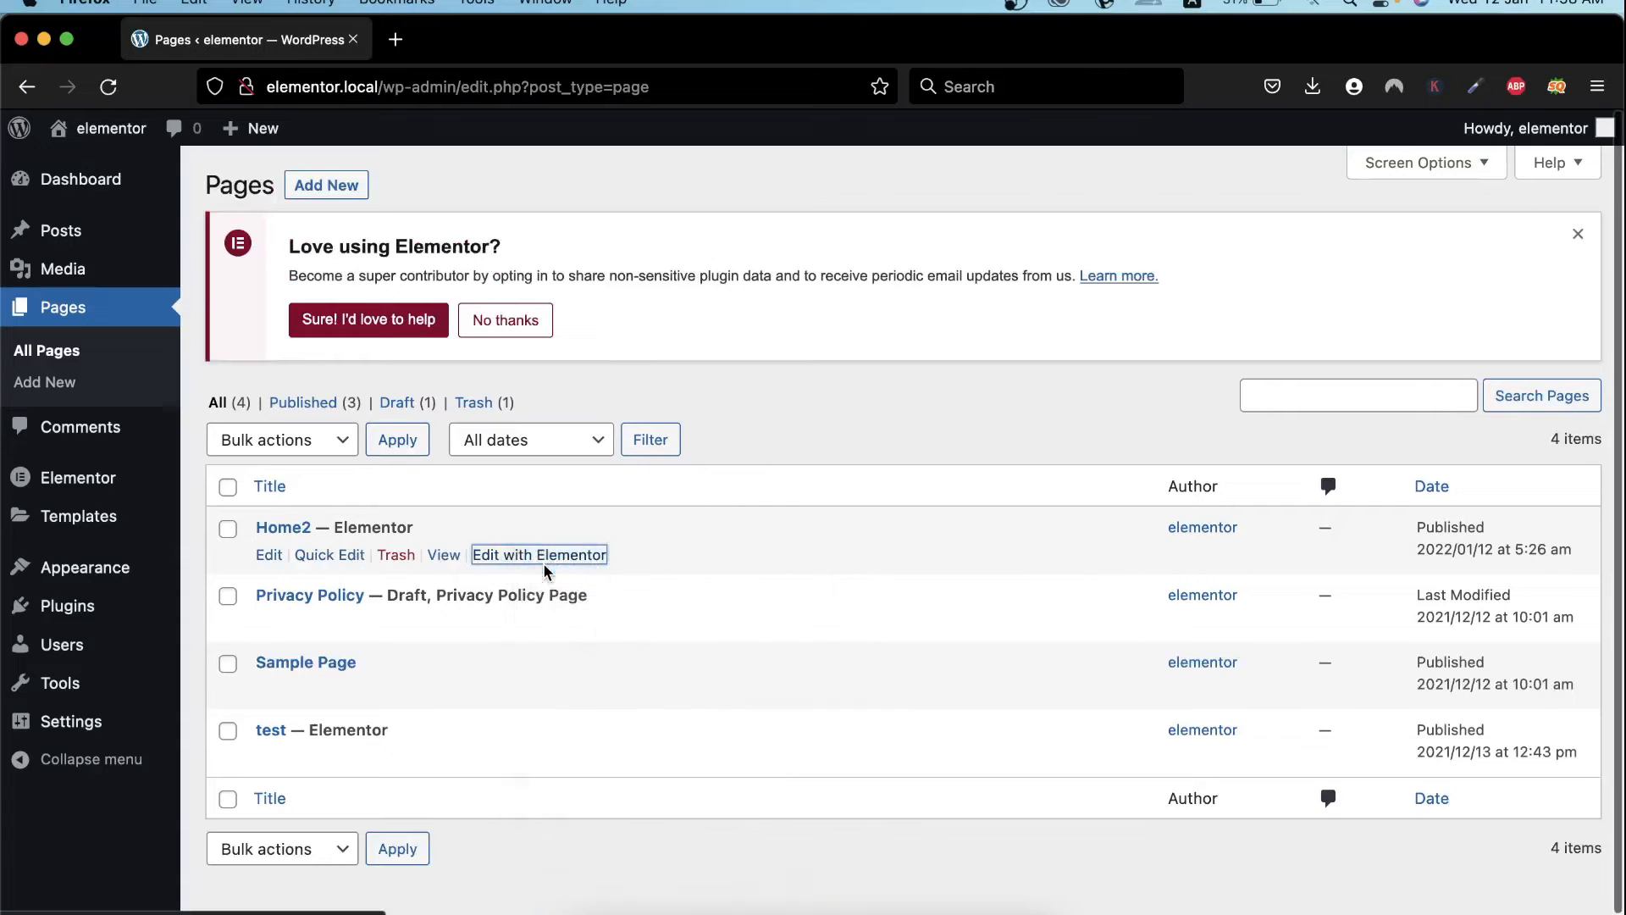
pyautogui.click(498, 49)
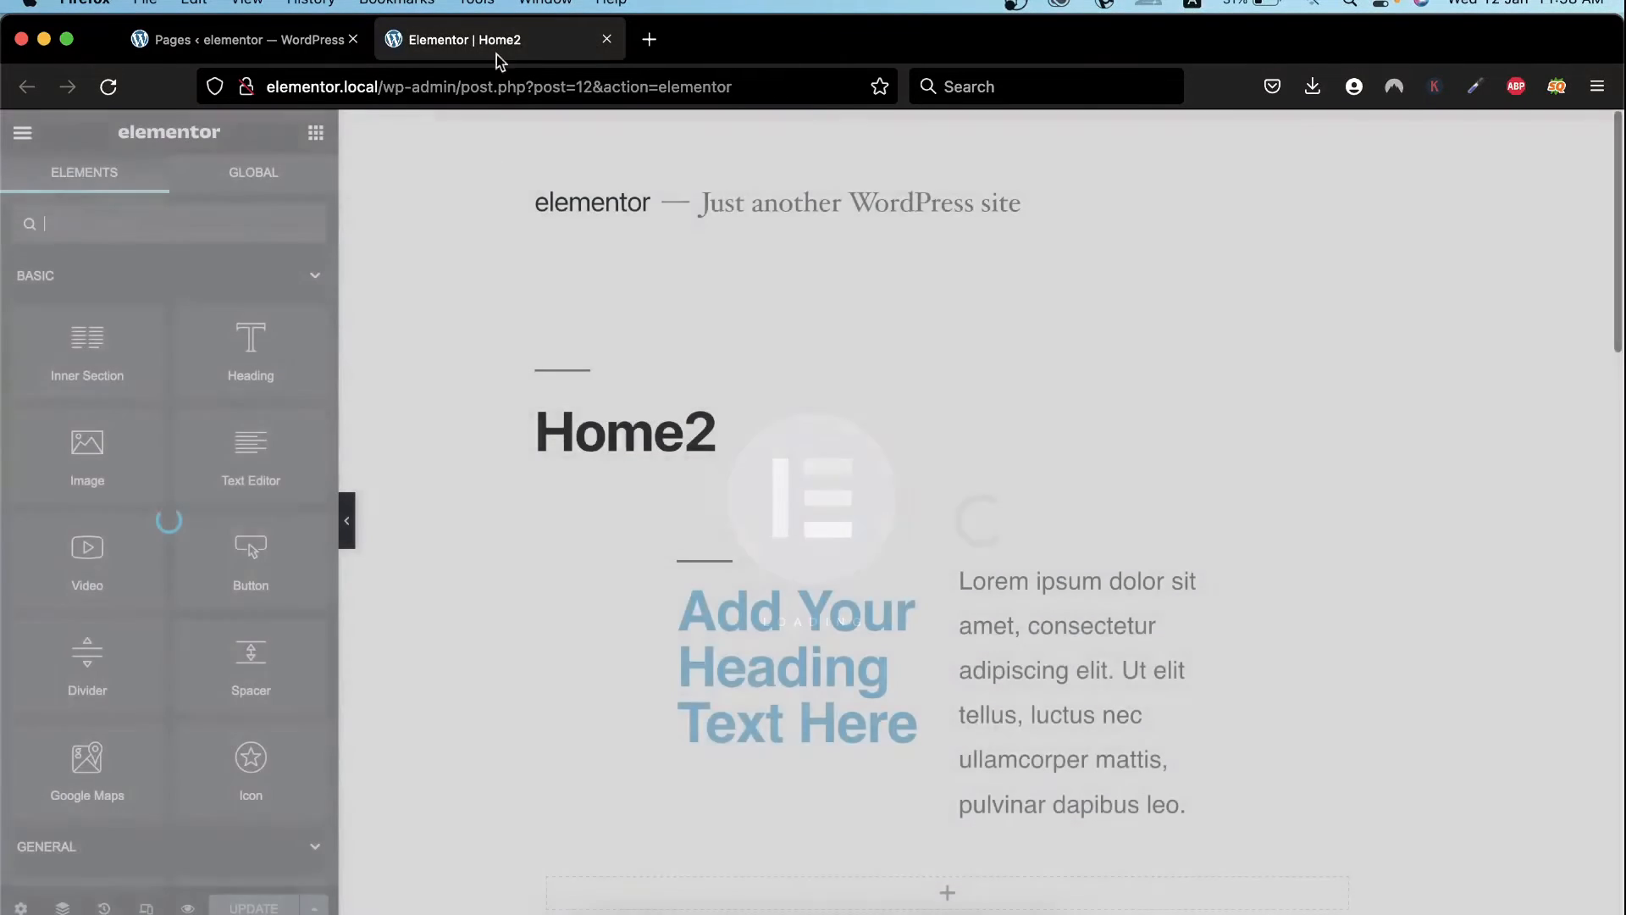
# Look over the Home2 page under the new theme and reload the editor
pyautogui.scroll(-2, 856, 542)
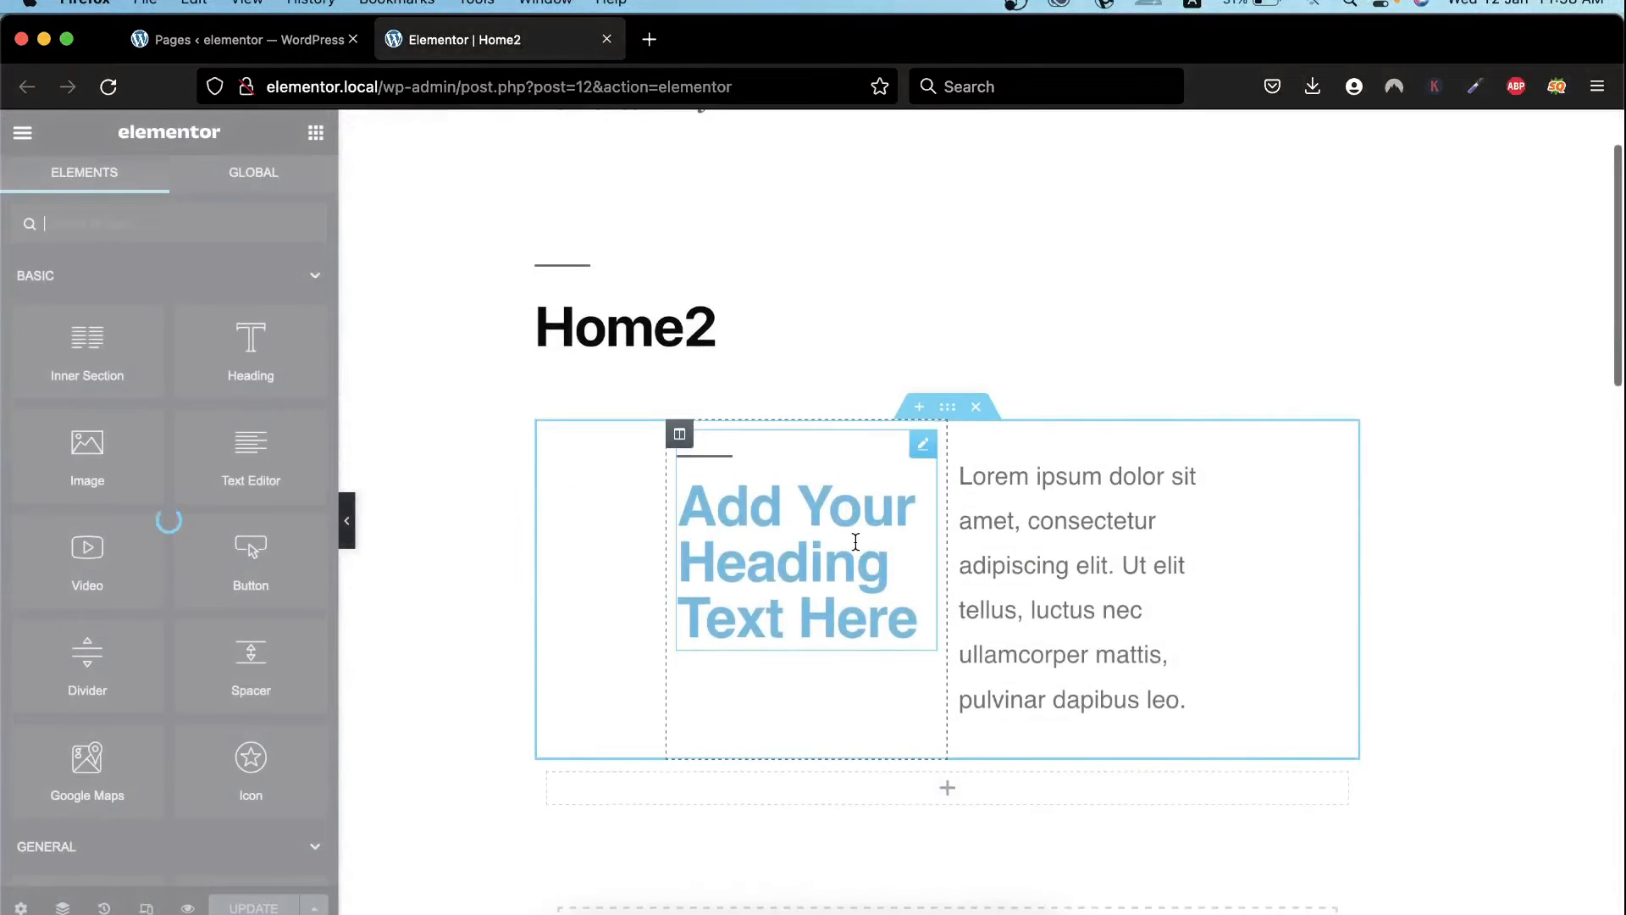
pyautogui.scroll(-3, 855, 542)
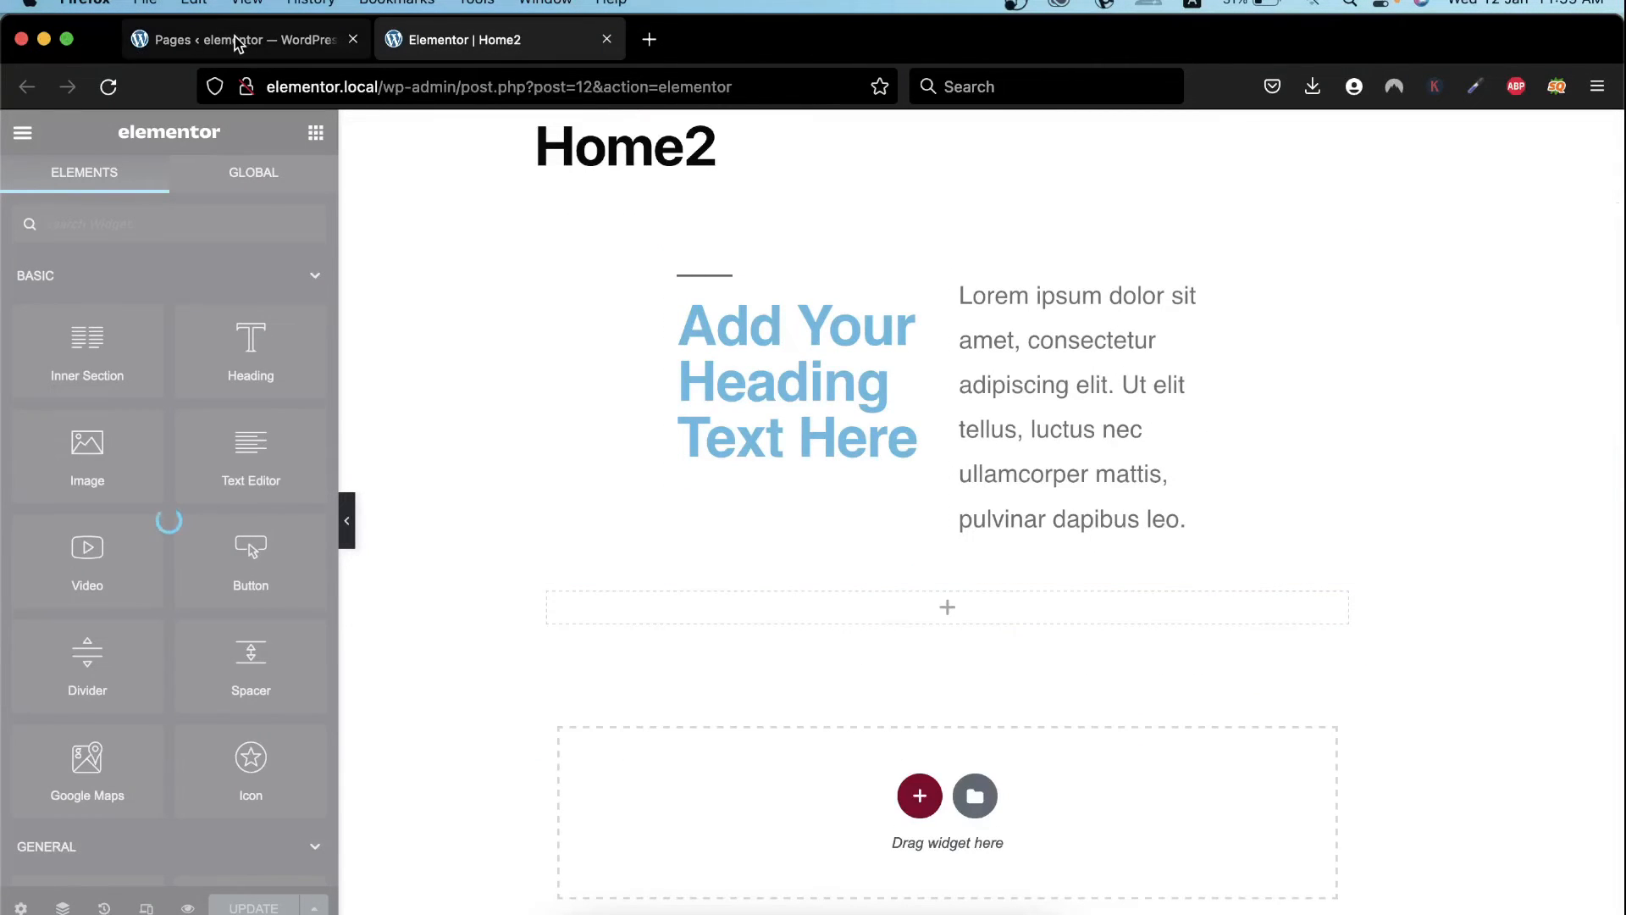
pyautogui.click(156, 41)
pyautogui.click(463, 51)
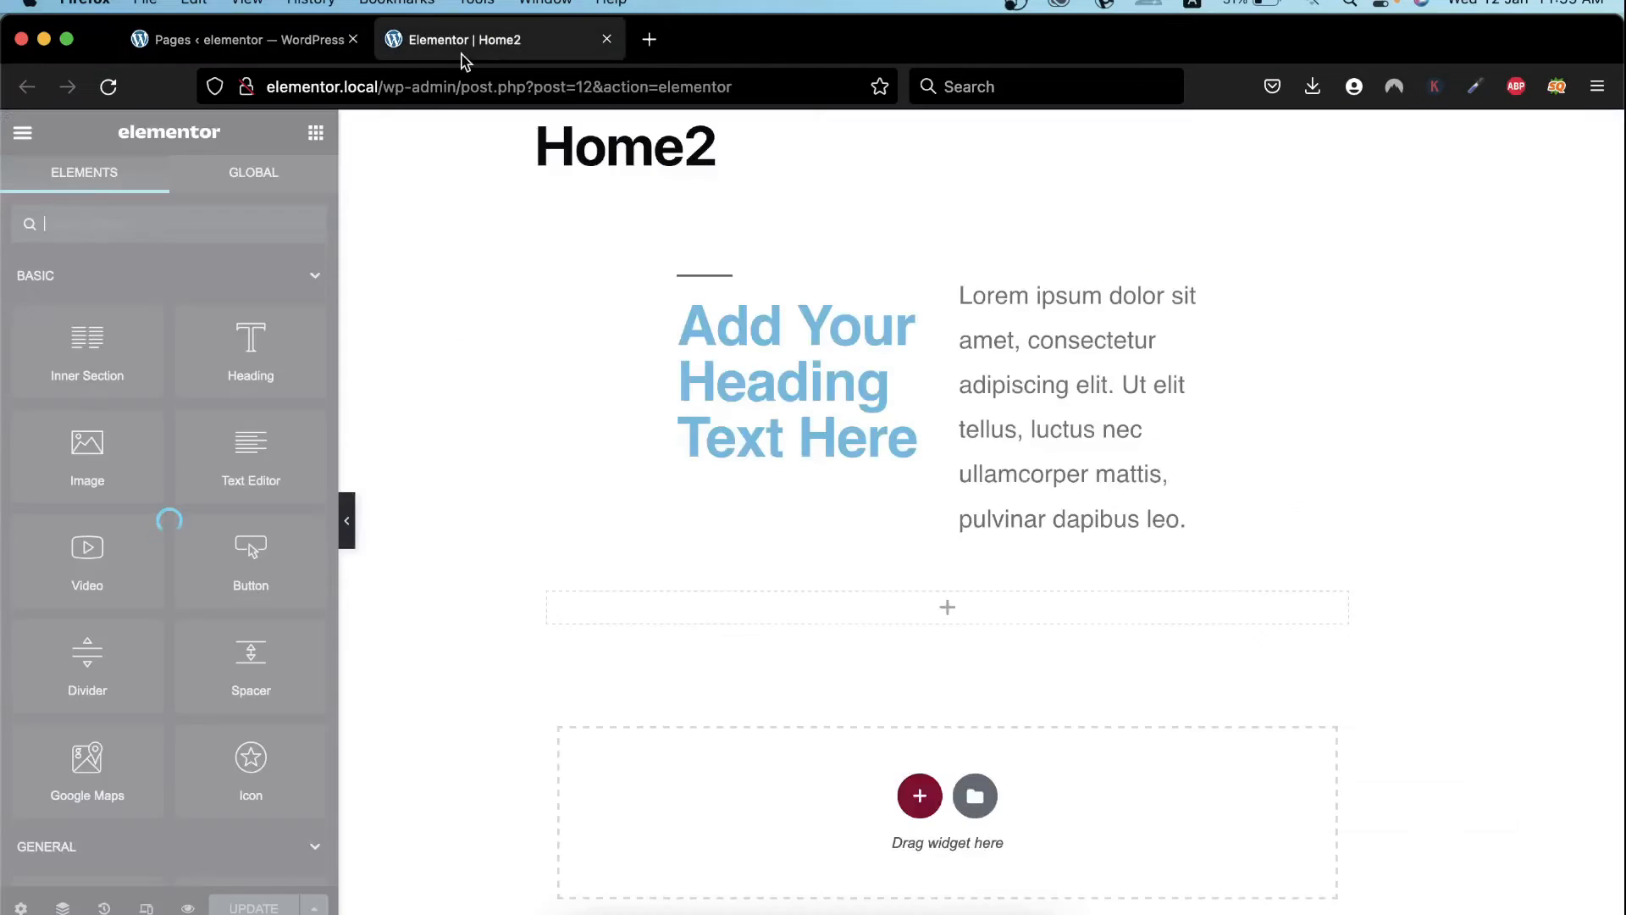
pyautogui.click(102, 95)
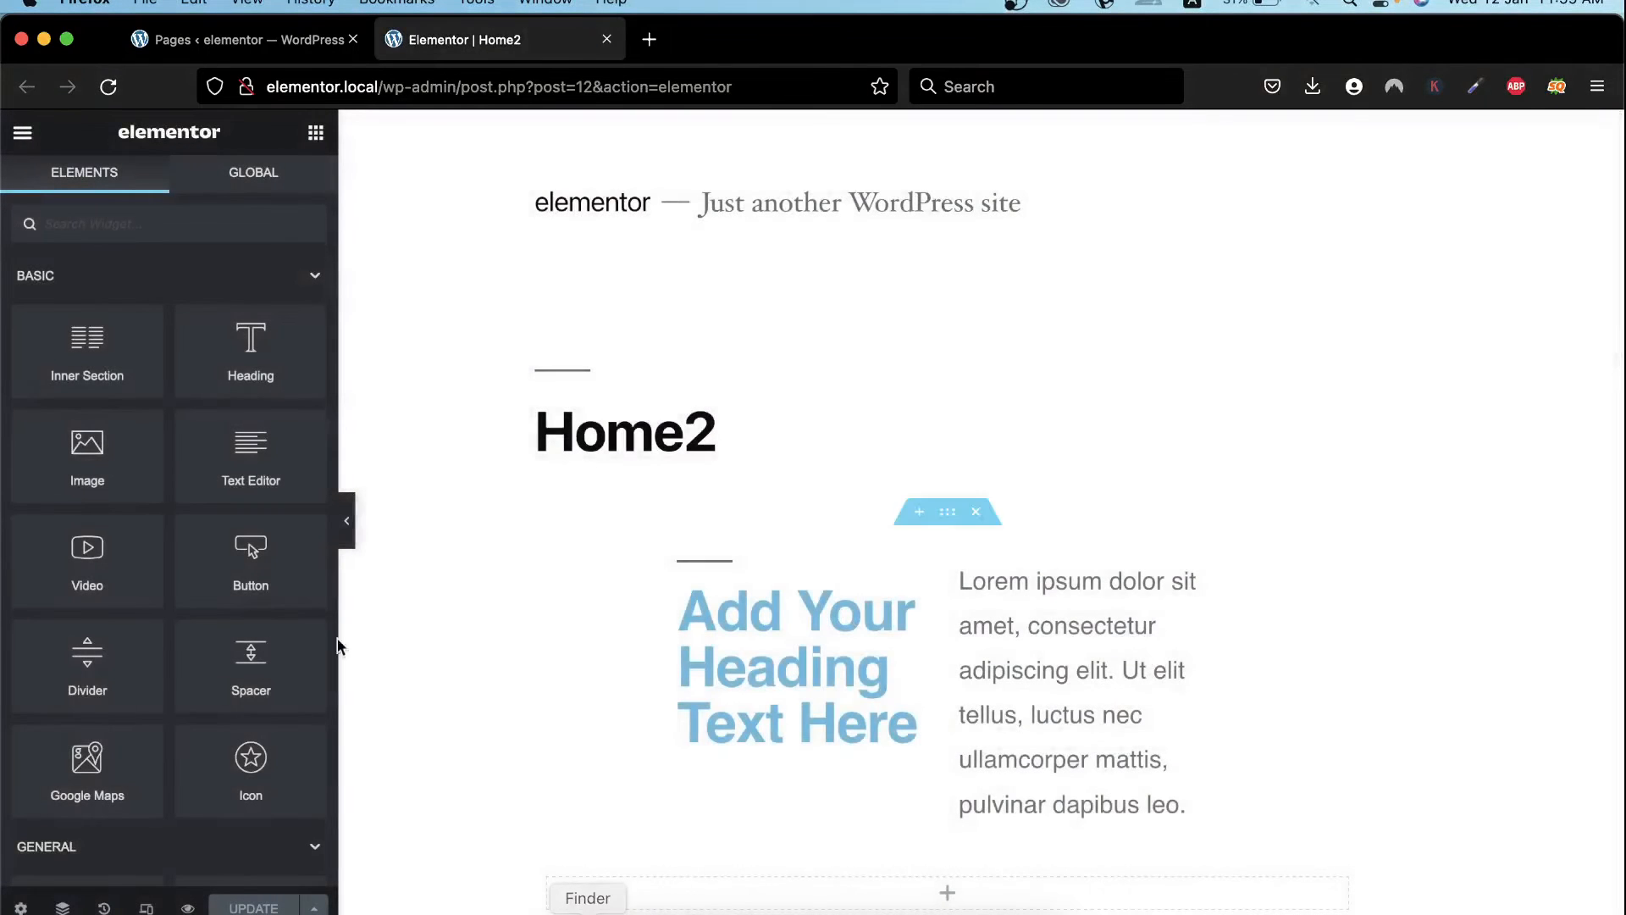
# Widen the boxed content of the section holding the heading and text, and clear its custom width value
pyautogui.scroll(-2, 1038, 609)
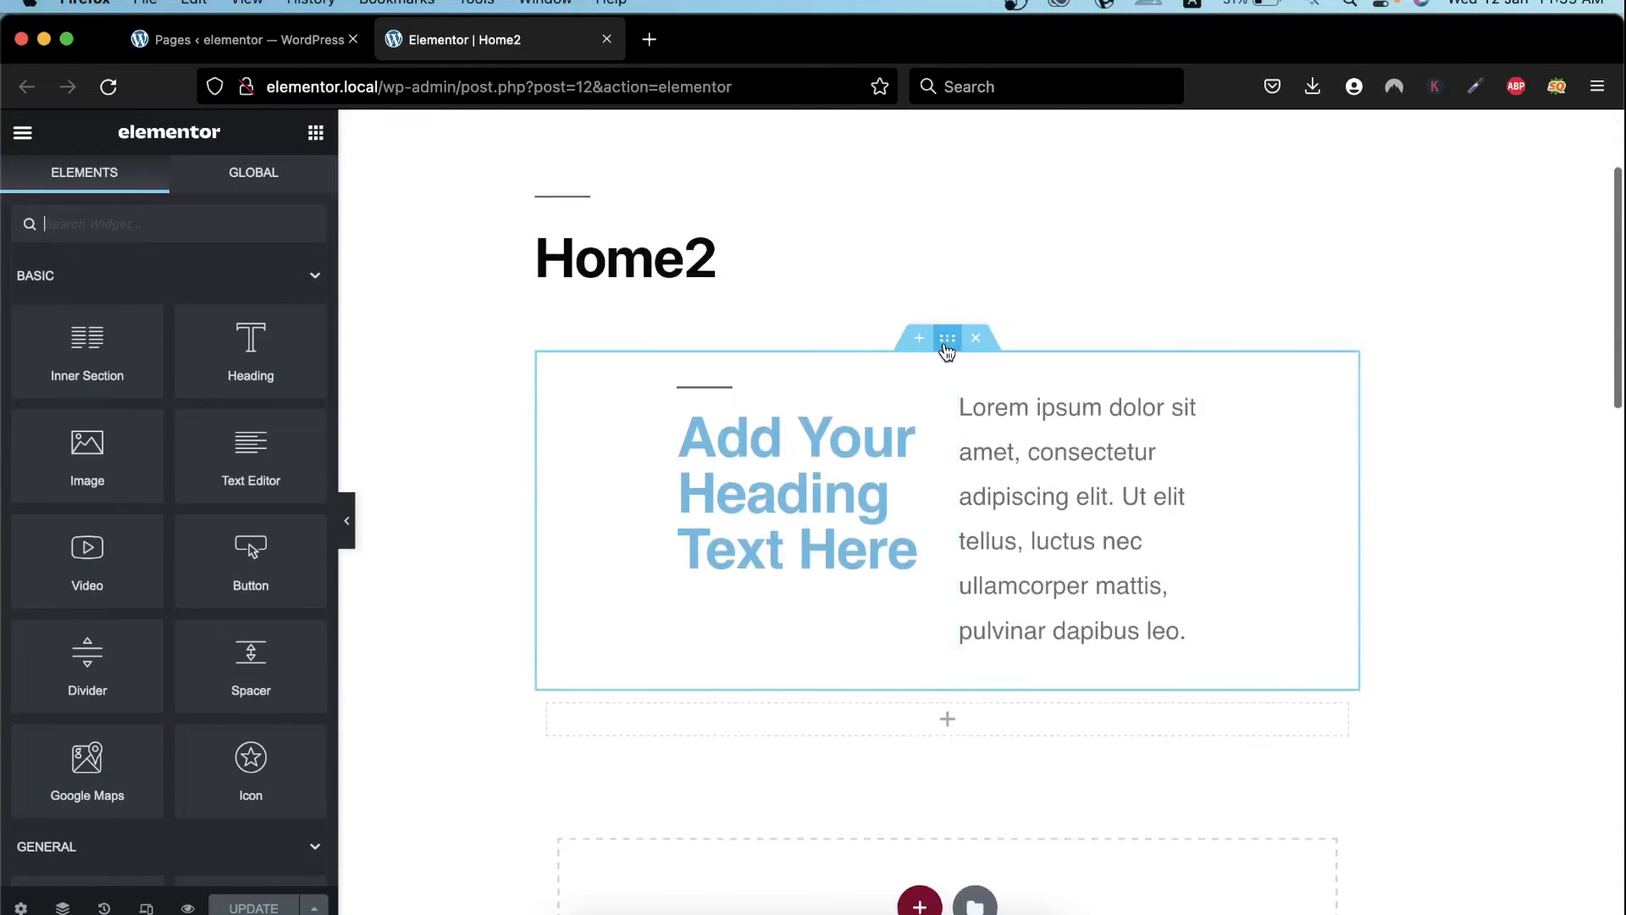
pyautogui.click(947, 341)
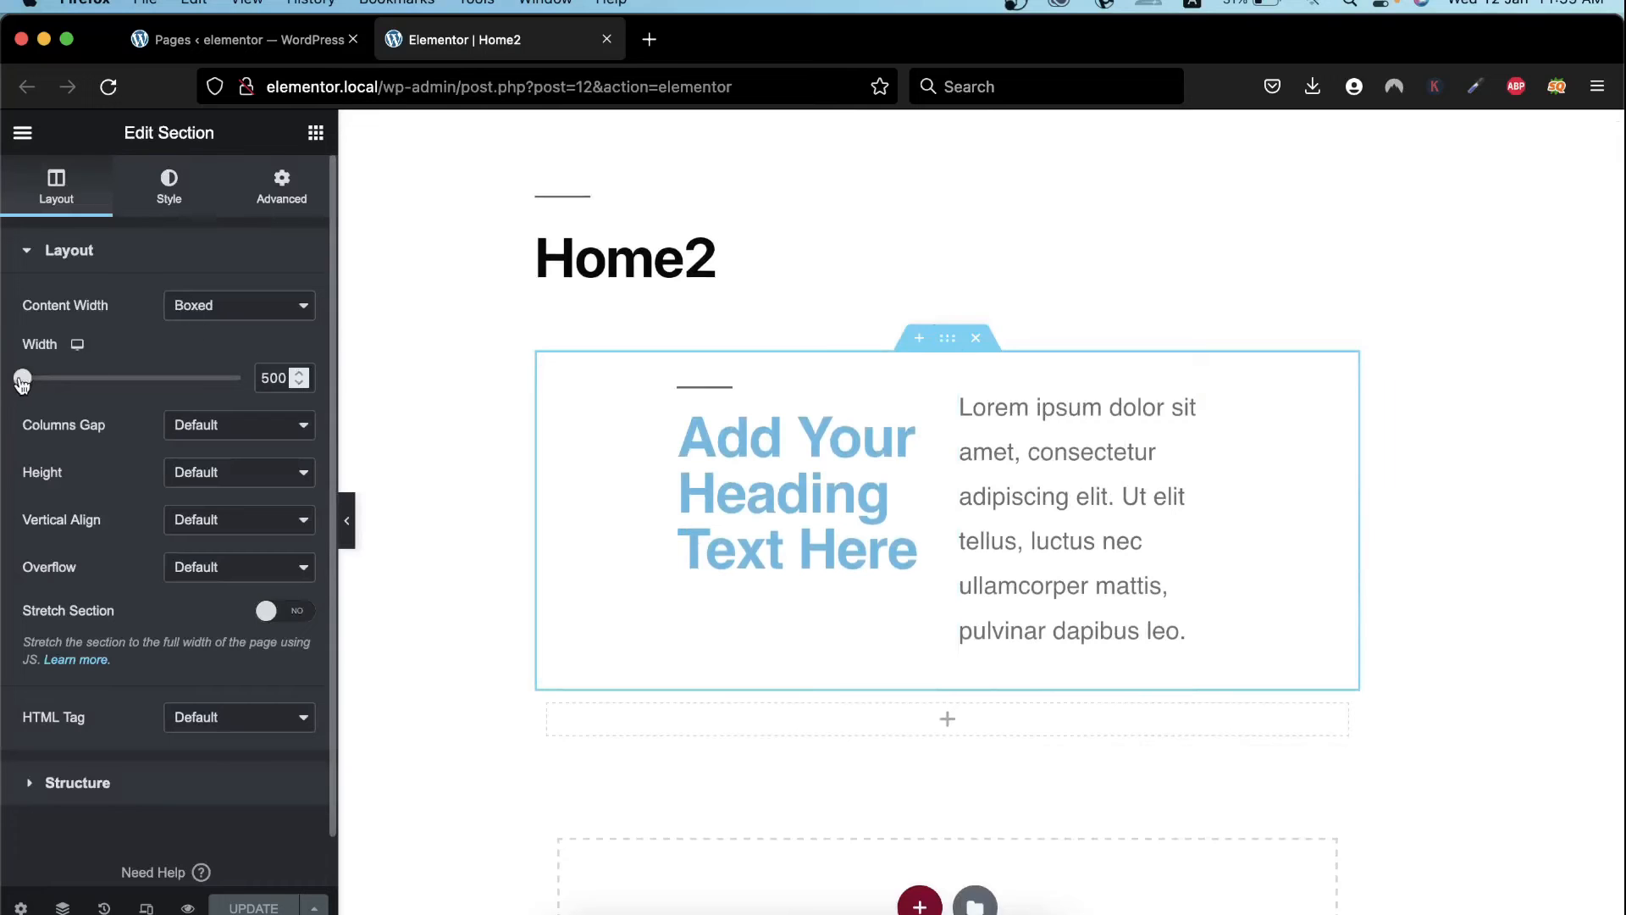
pyautogui.moveTo(23, 381); pyautogui.dragTo(178, 387)
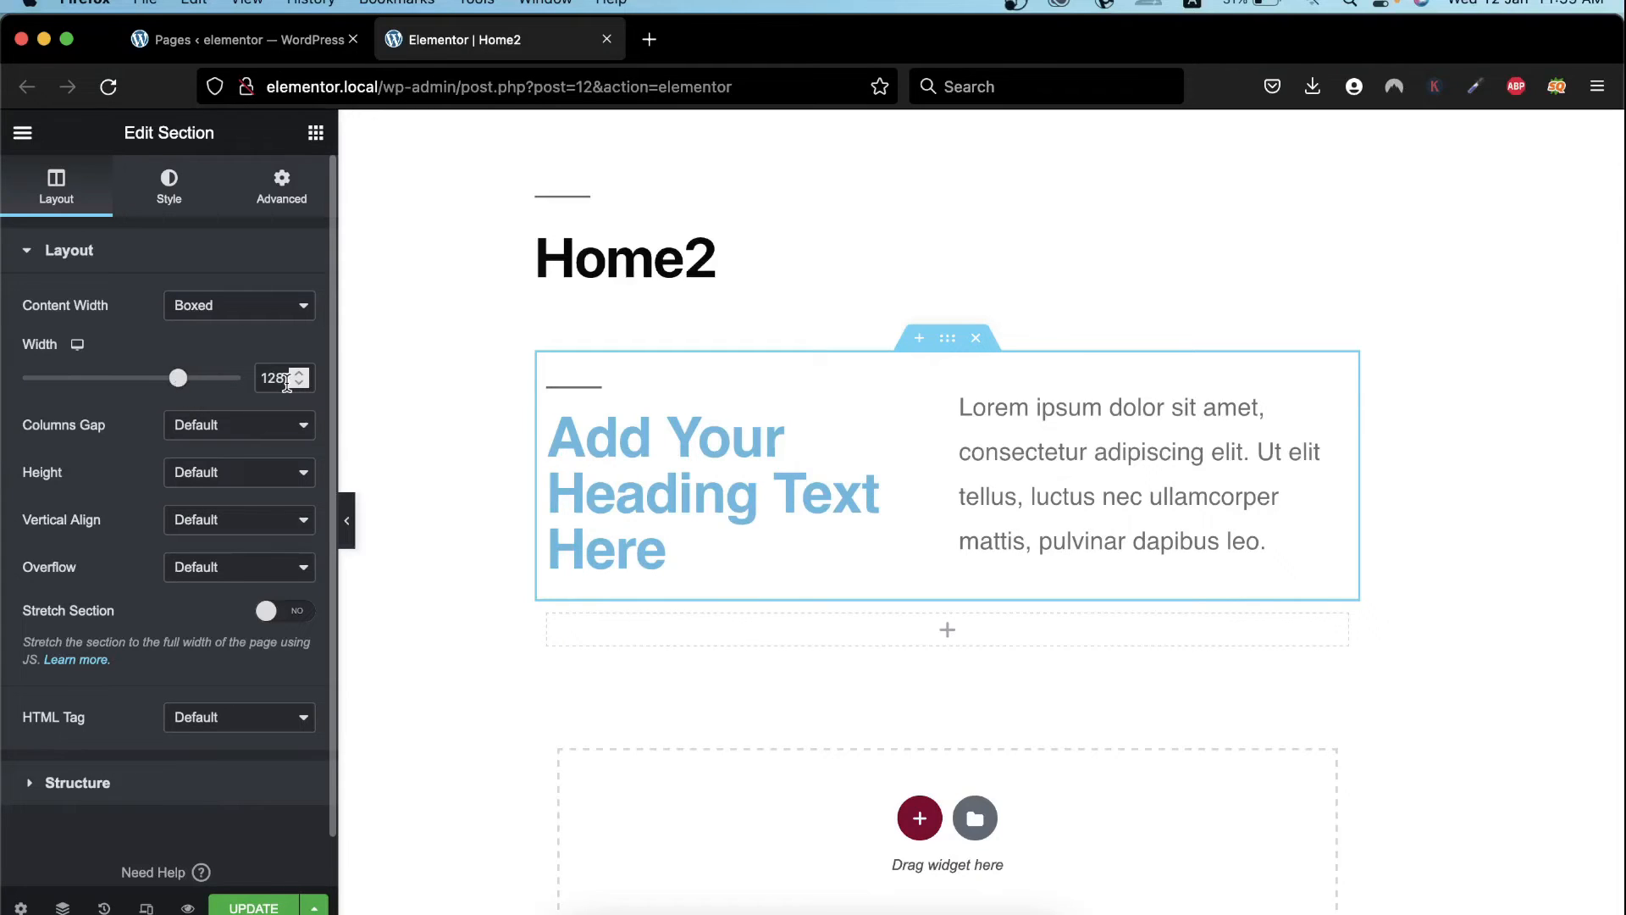
pyautogui.doubleClick(287, 381)
pyautogui.press('BackSpace')
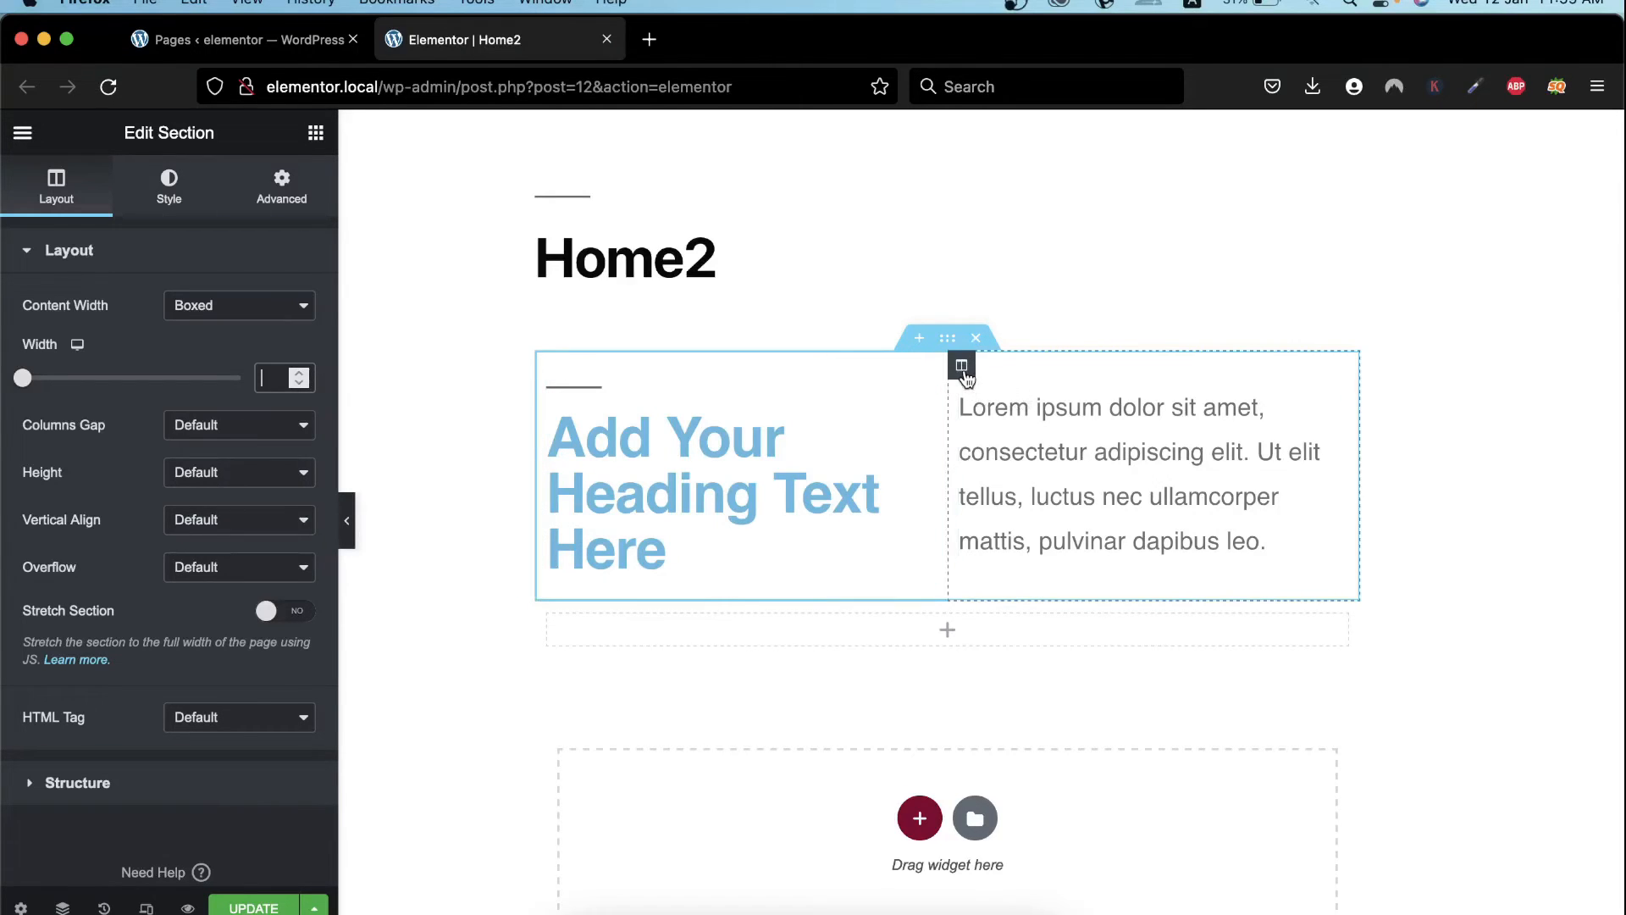
# Give the second column, which holds the text, a Classic background in red
pyautogui.click(962, 365)
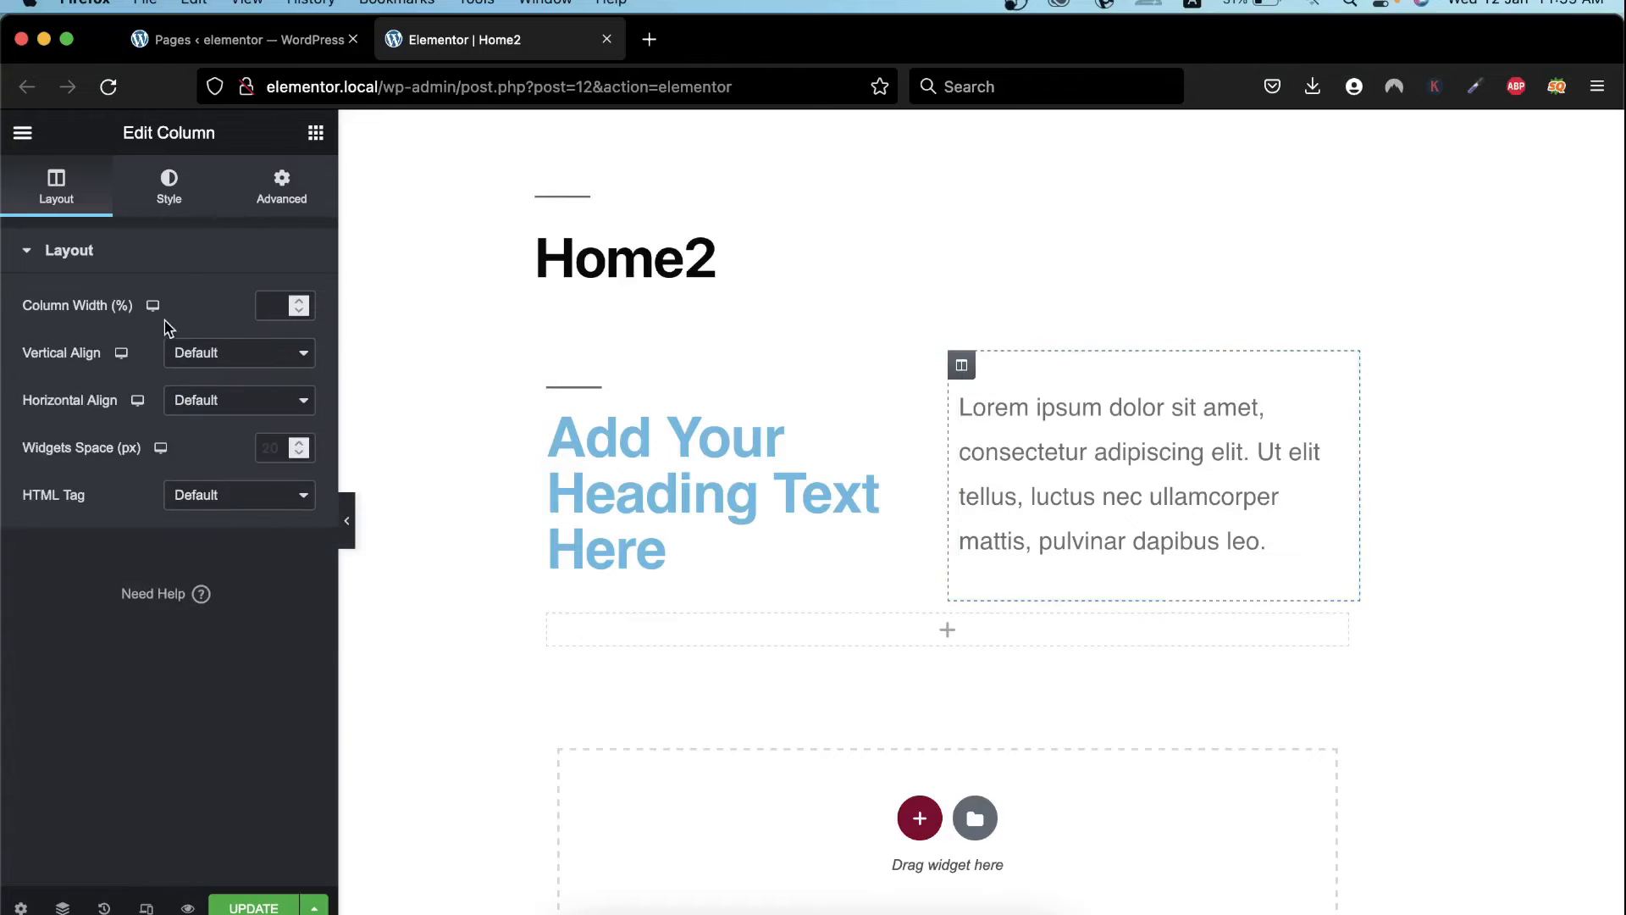
pyautogui.click(168, 187)
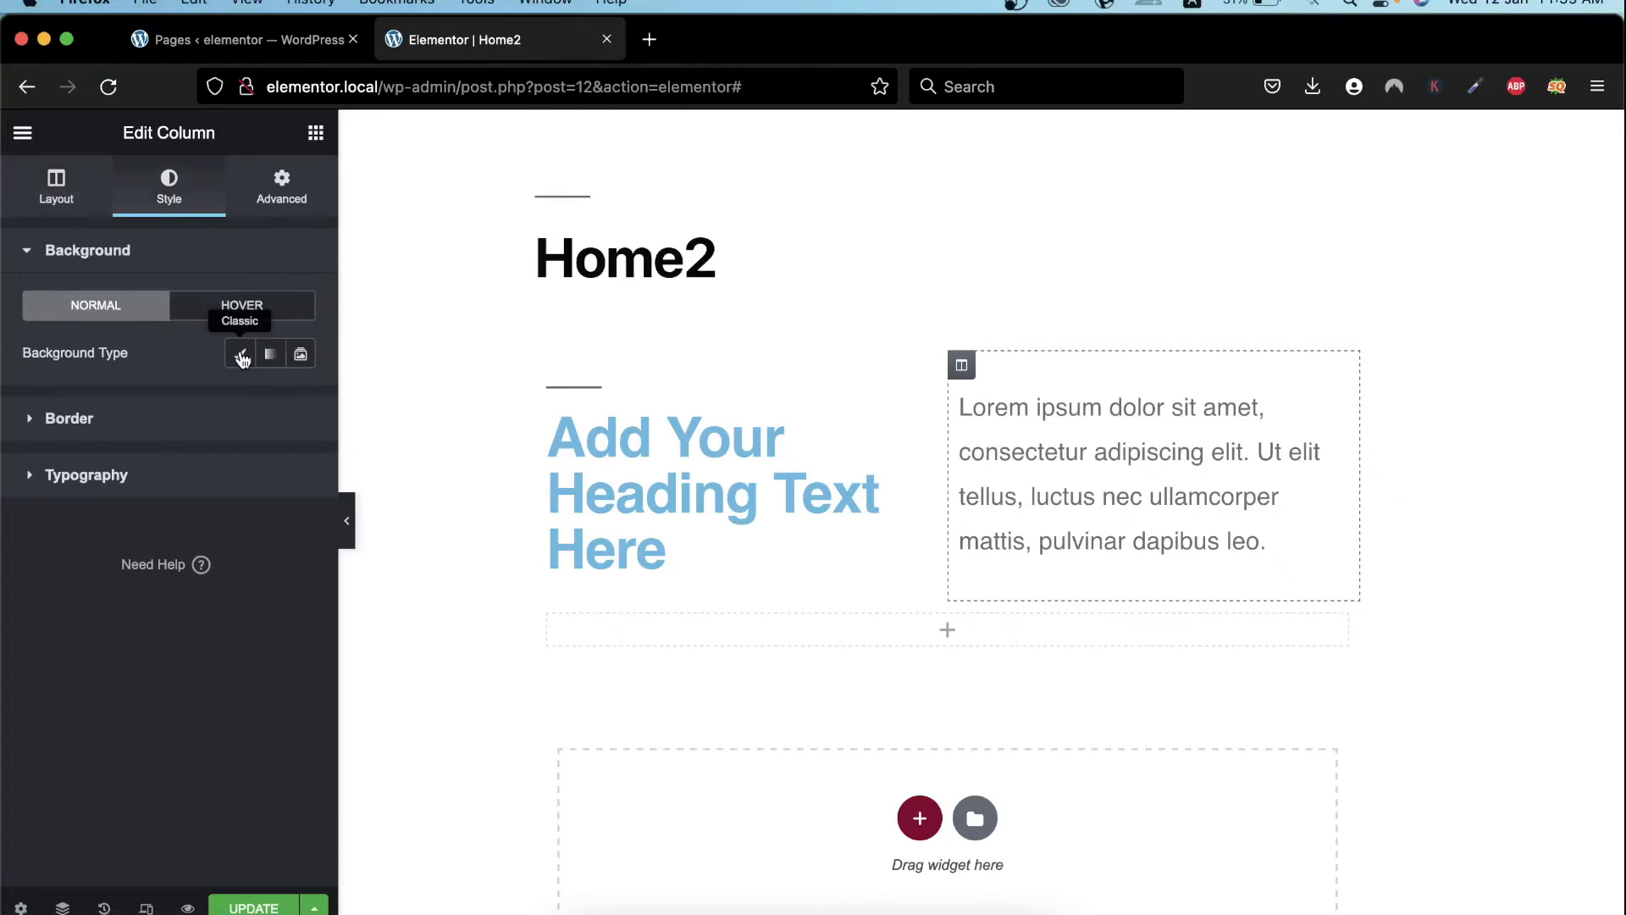
pyautogui.click(241, 354)
pyautogui.click(298, 408)
pyautogui.moveTo(207, 537); pyautogui.dragTo(295, 493)
pyautogui.click(126, 390)
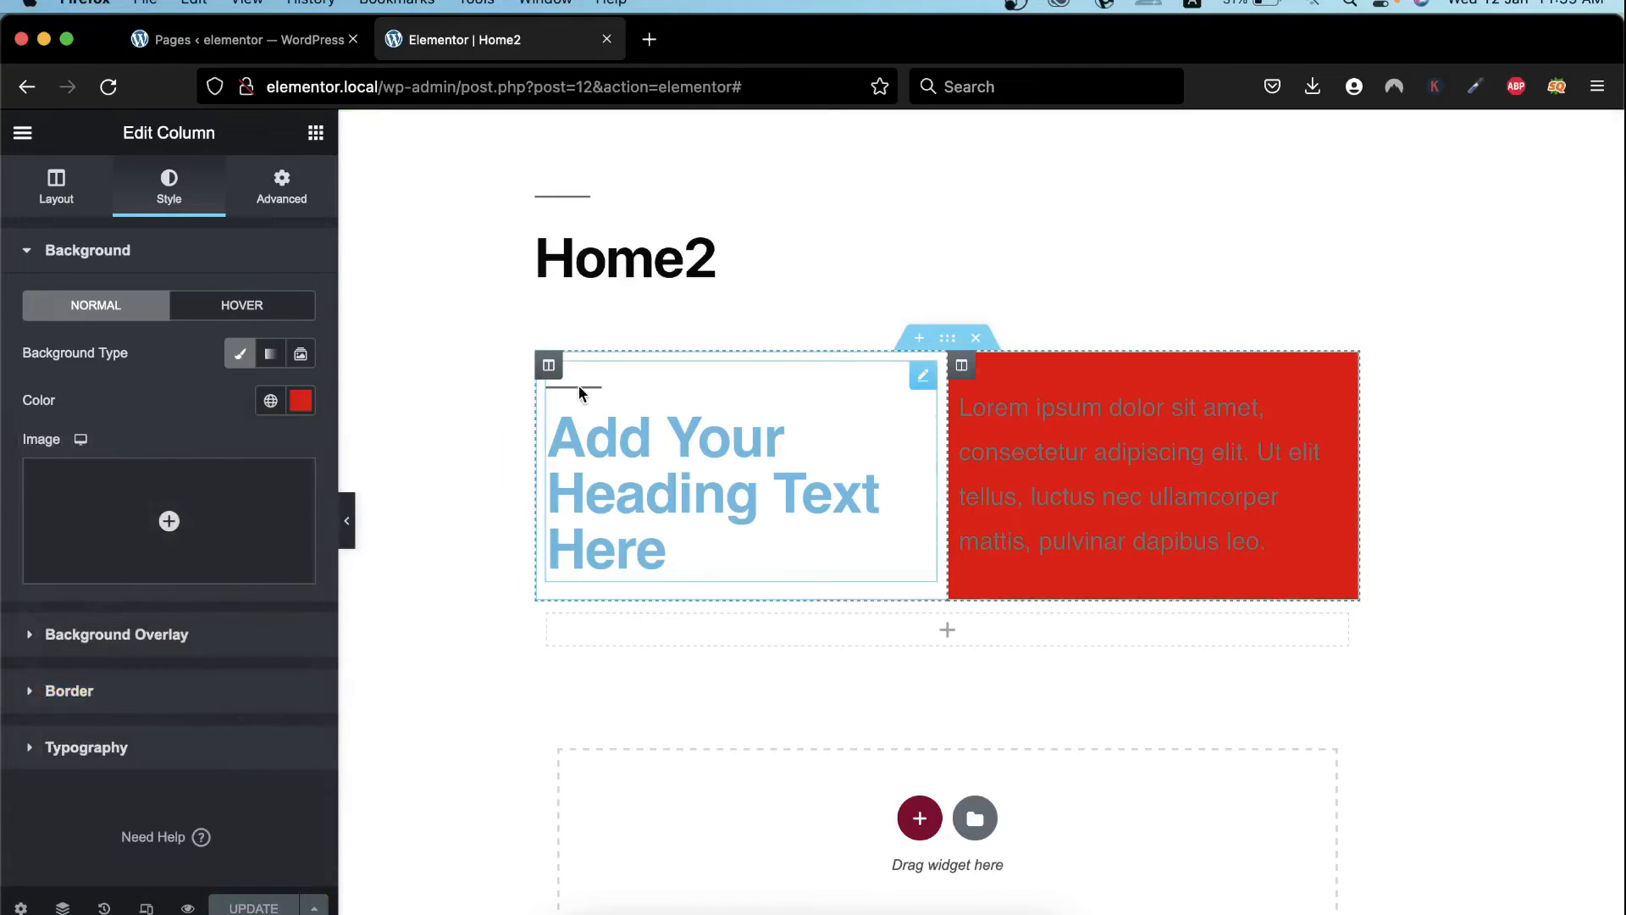
# Give the heading column a Classic background in near-black and update the page
pyautogui.click(549, 364)
pyautogui.click(199, 187)
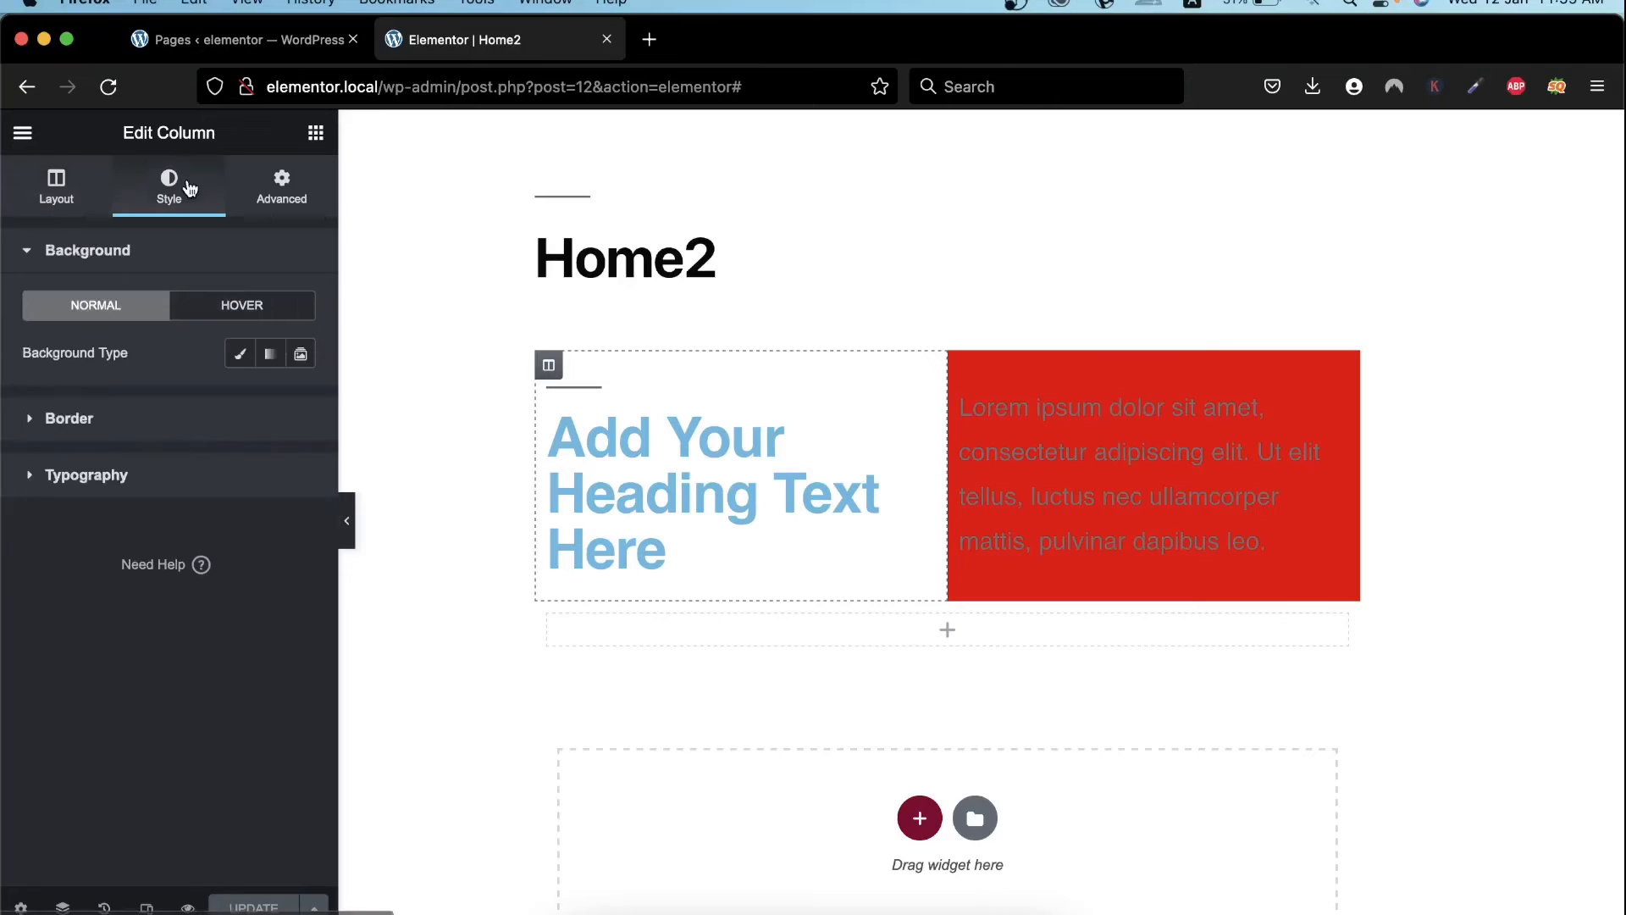
pyautogui.click(240, 353)
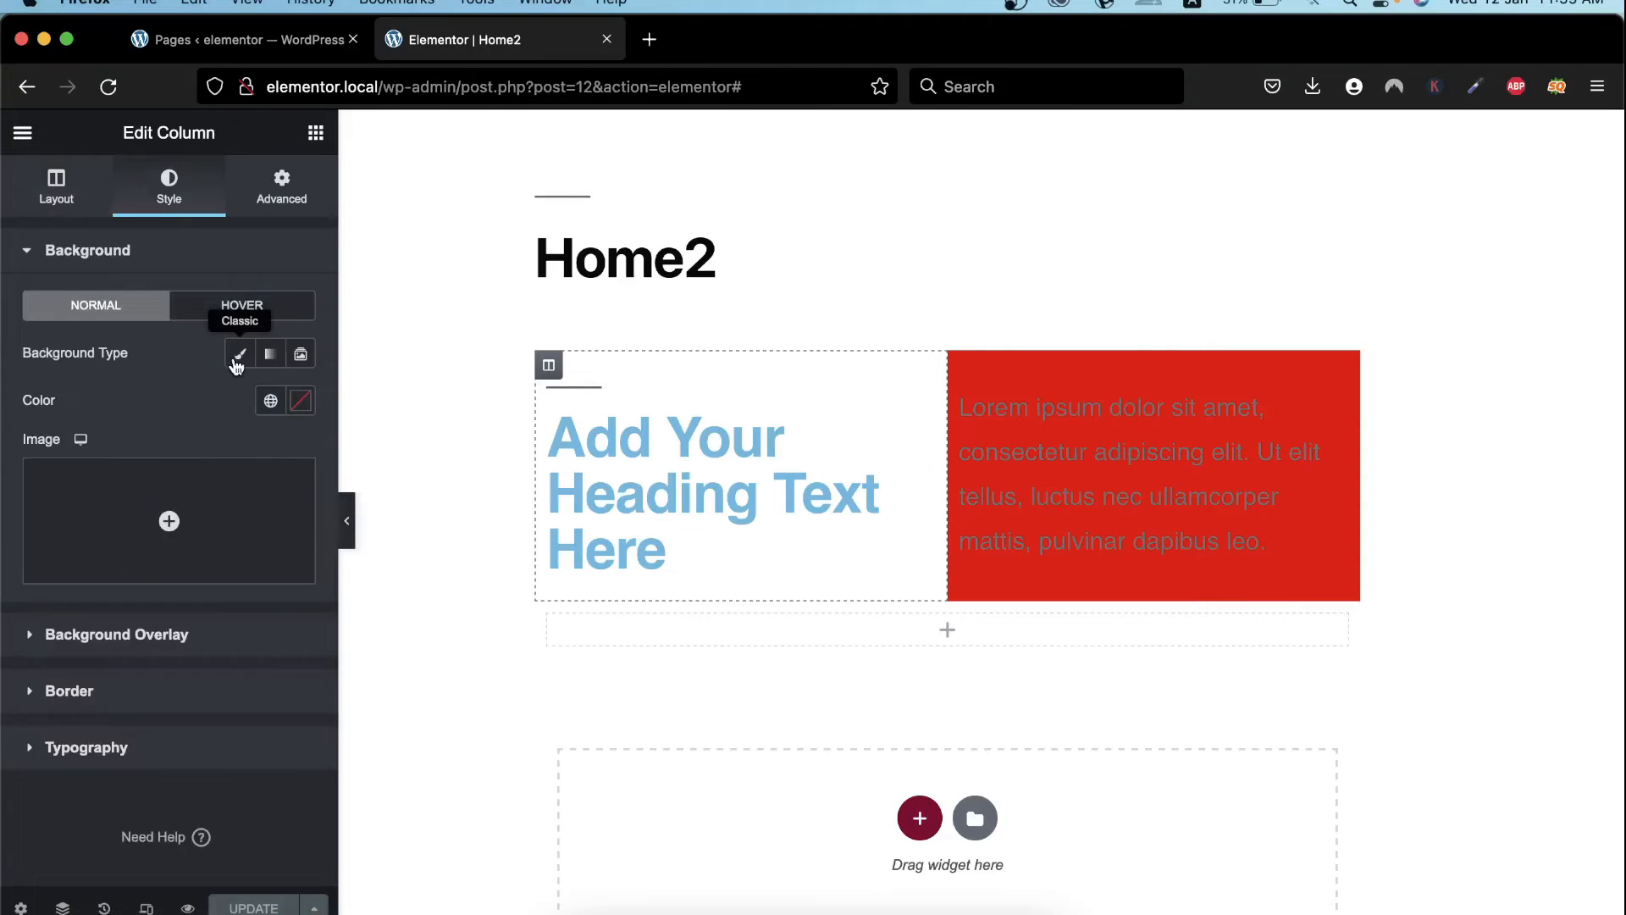
pyautogui.click(300, 401)
pyautogui.moveTo(167, 610); pyautogui.dragTo(49, 630)
pyautogui.click(264, 907)
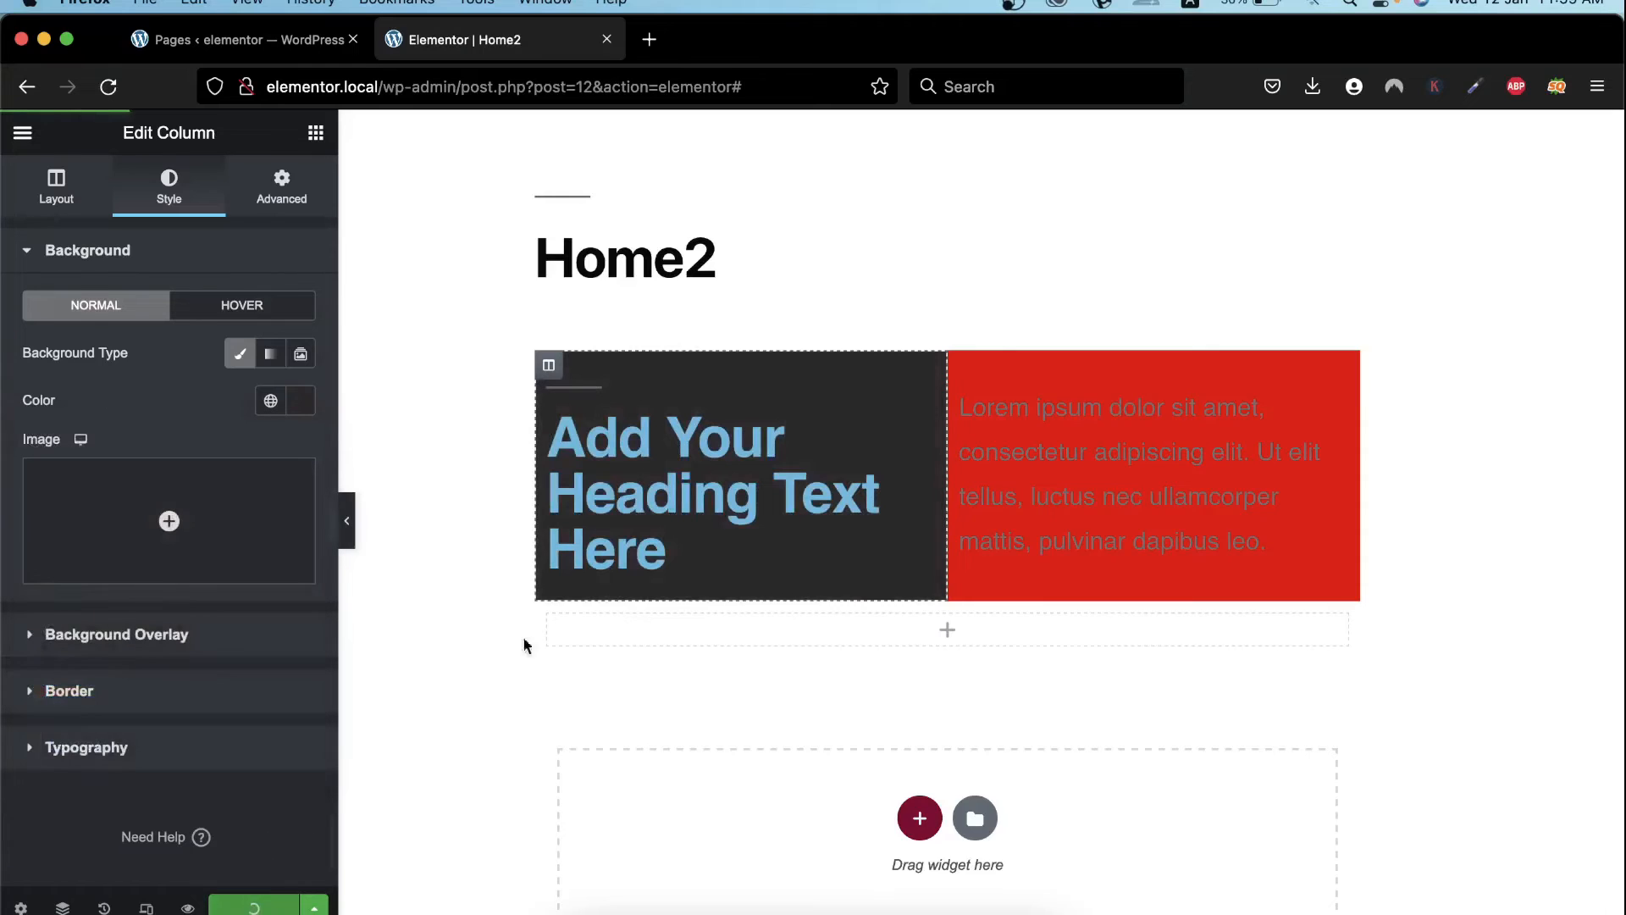
# Set the columns gap of the section holding the heading and text to No Gap
pyautogui.click(948, 338)
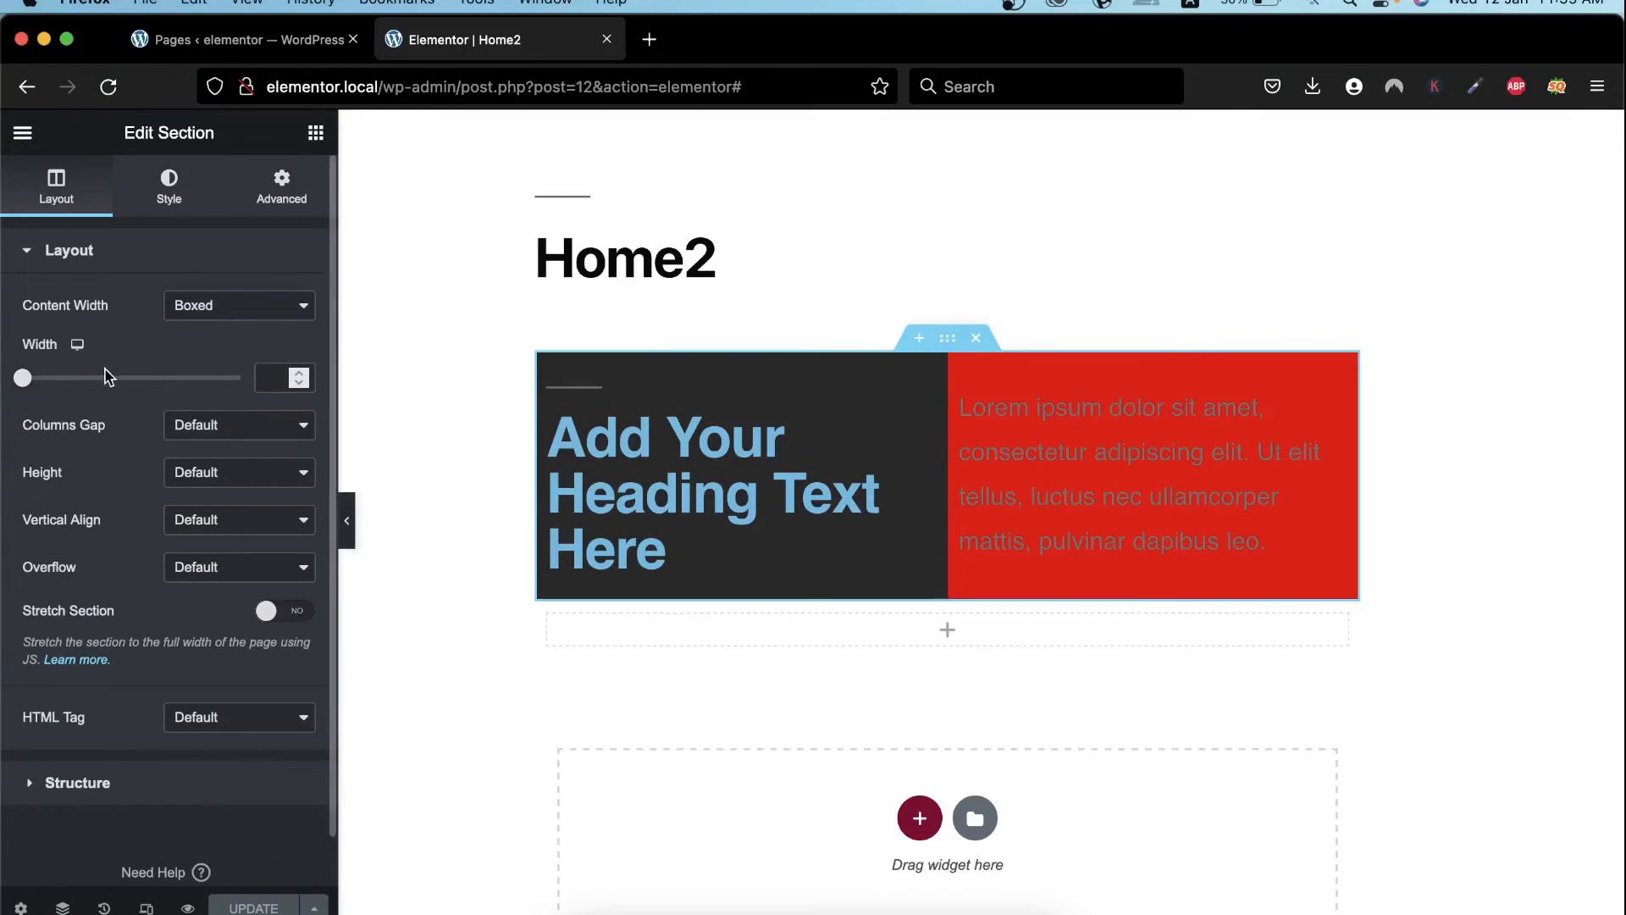
pyautogui.click(200, 431)
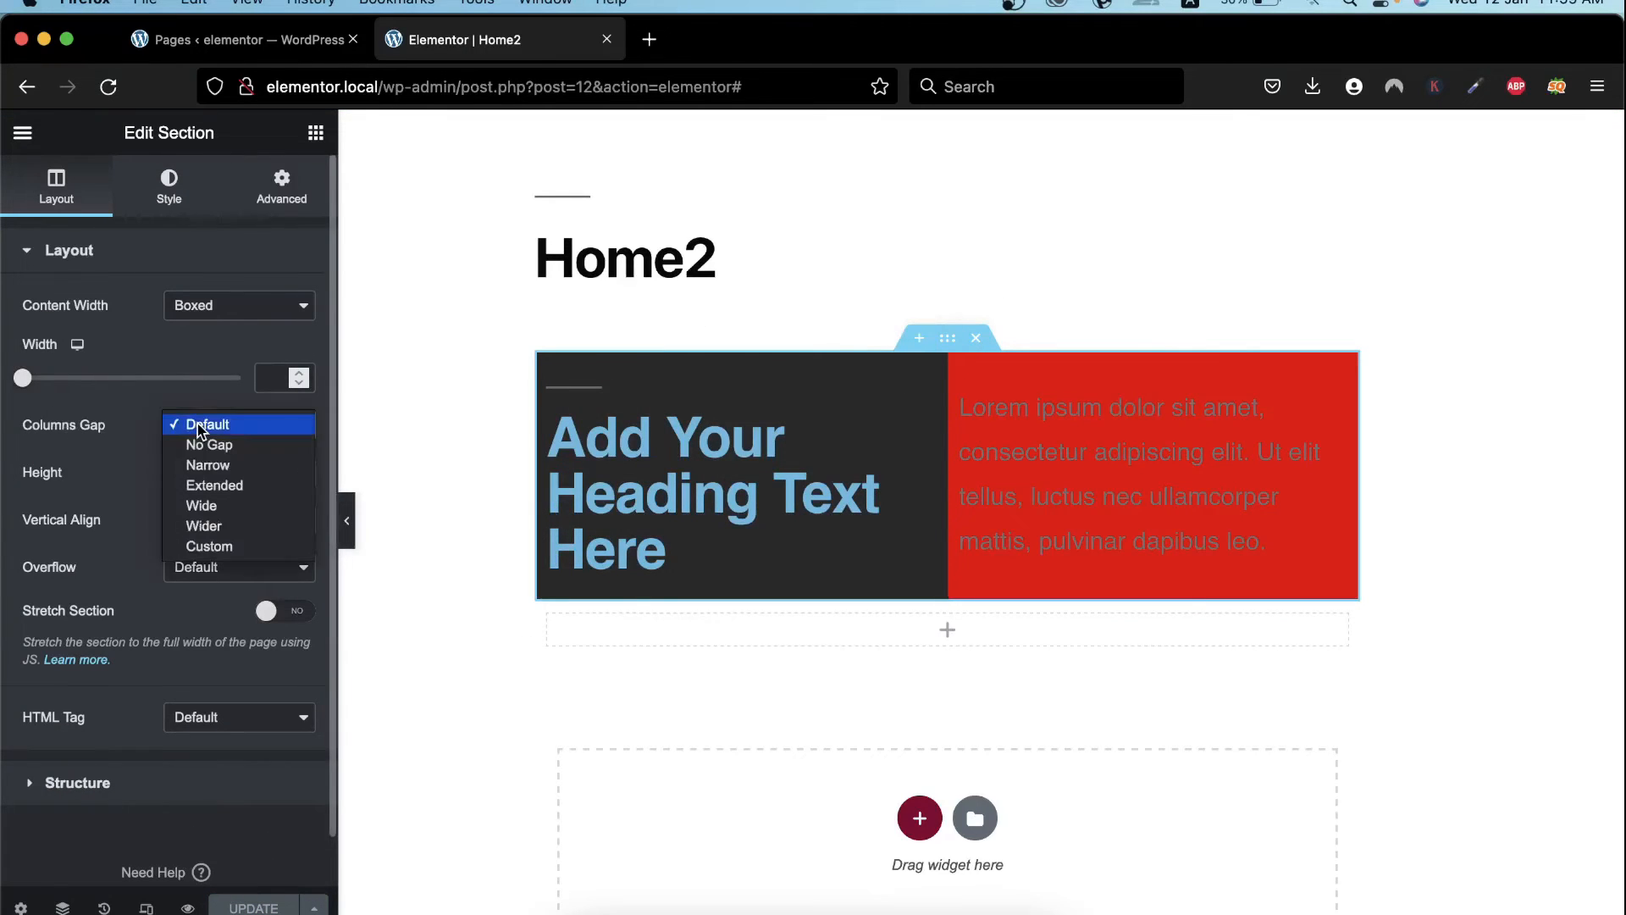
pyautogui.click(202, 441)
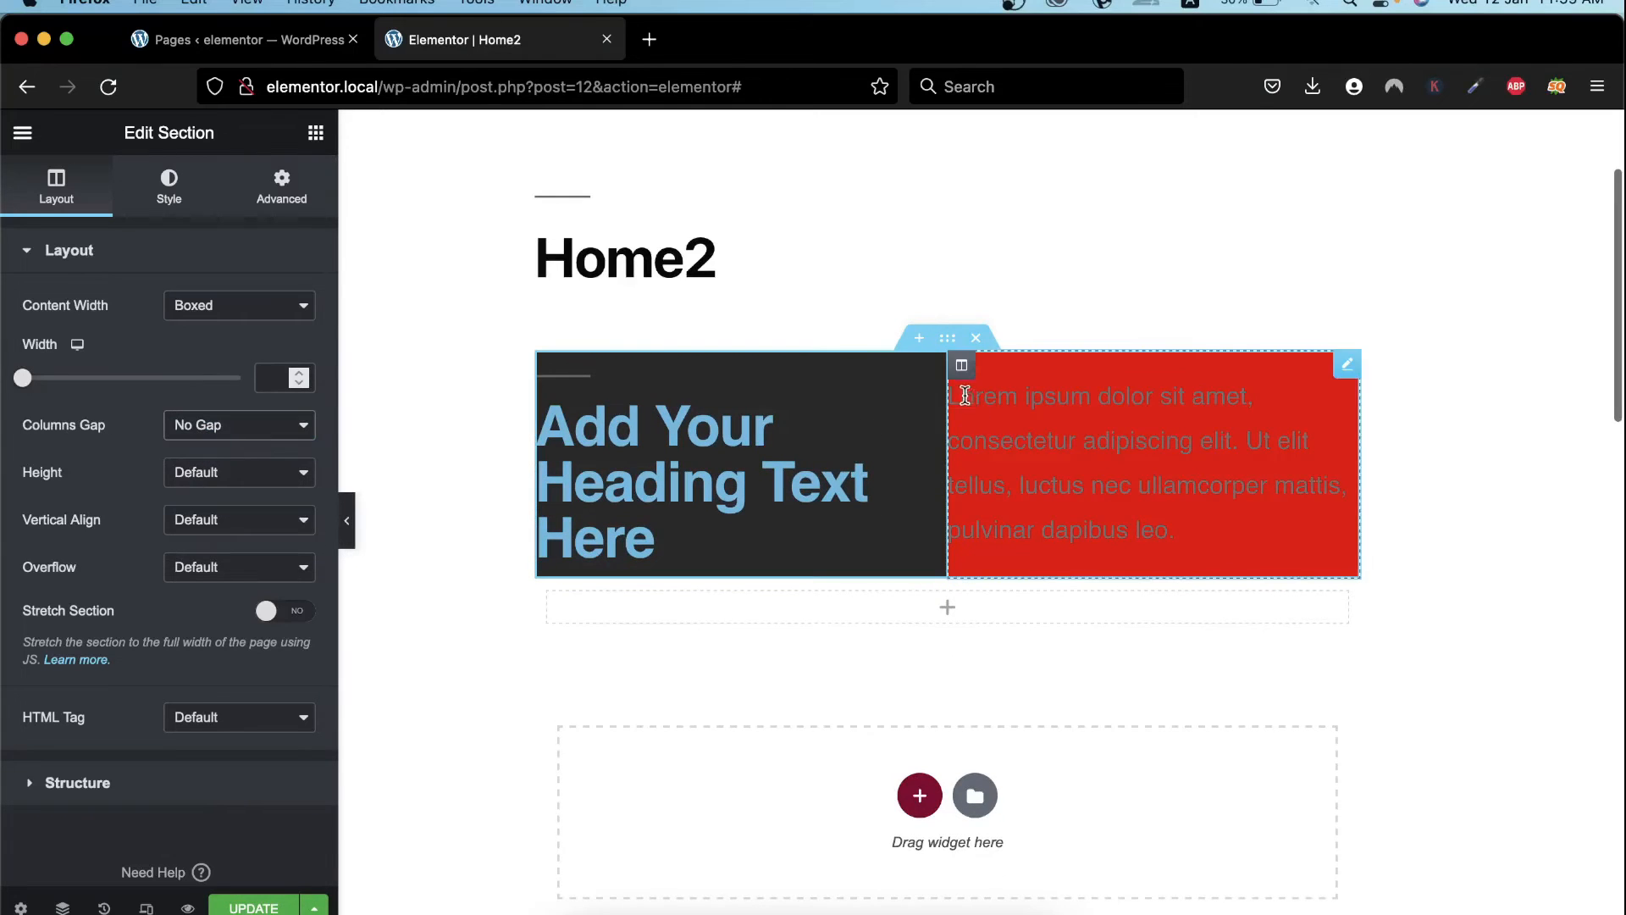
pyautogui.click(393, 619)
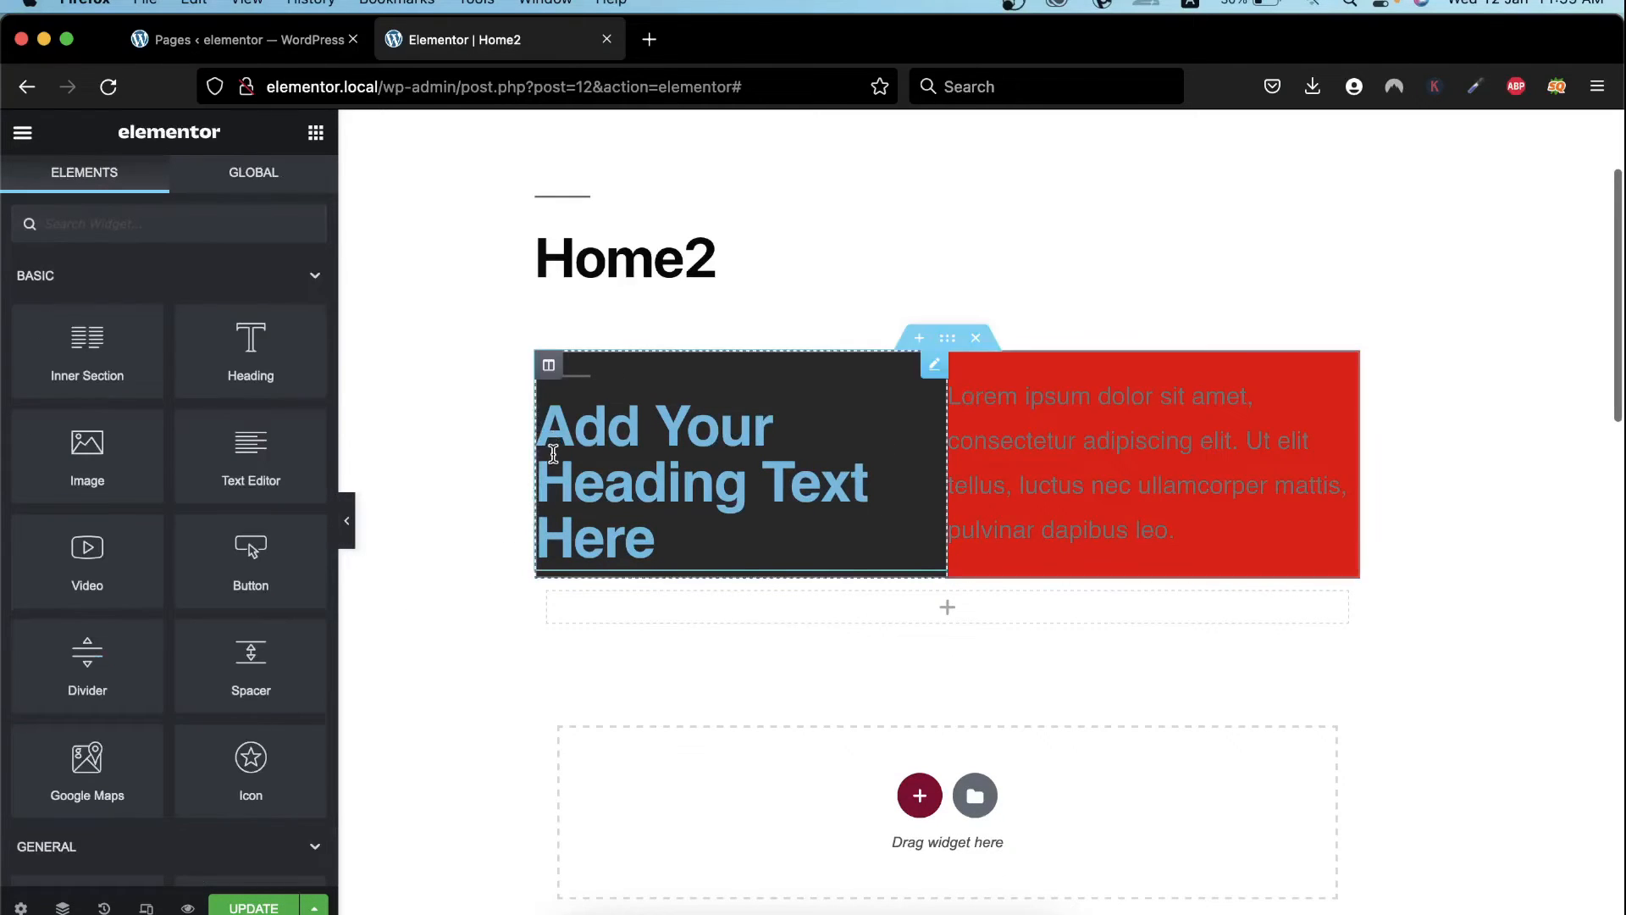
# Try the Narrow, Extended, Wide and Wider columns gaps in turn on the section with the heading and text
pyautogui.click(947, 338)
pyautogui.click(203, 426)
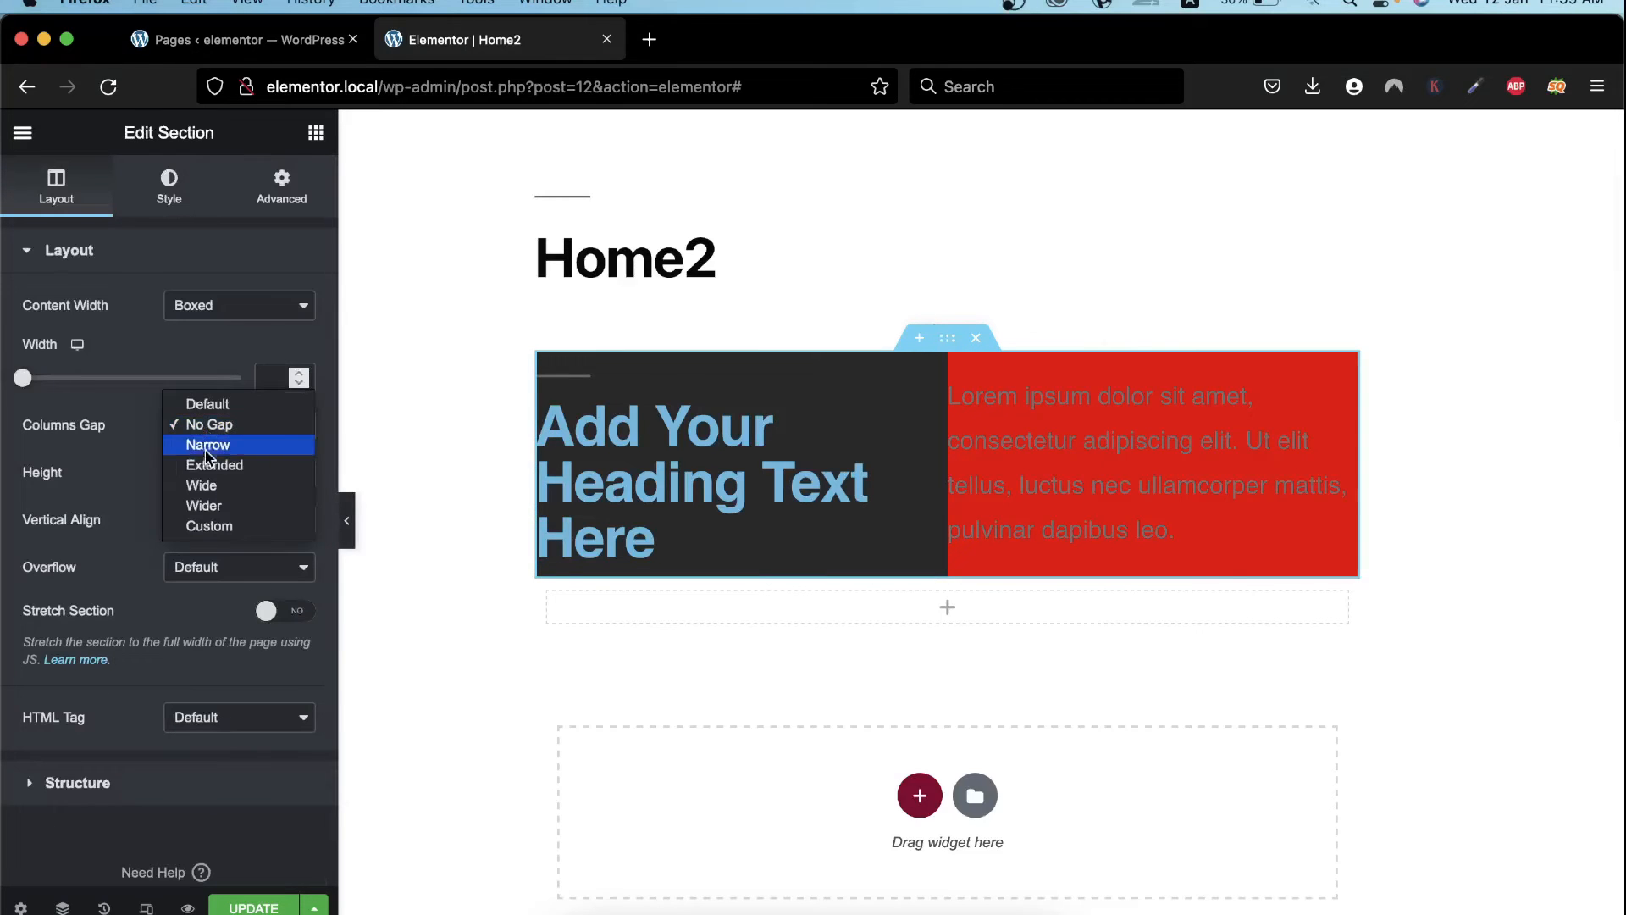
pyautogui.click(209, 447)
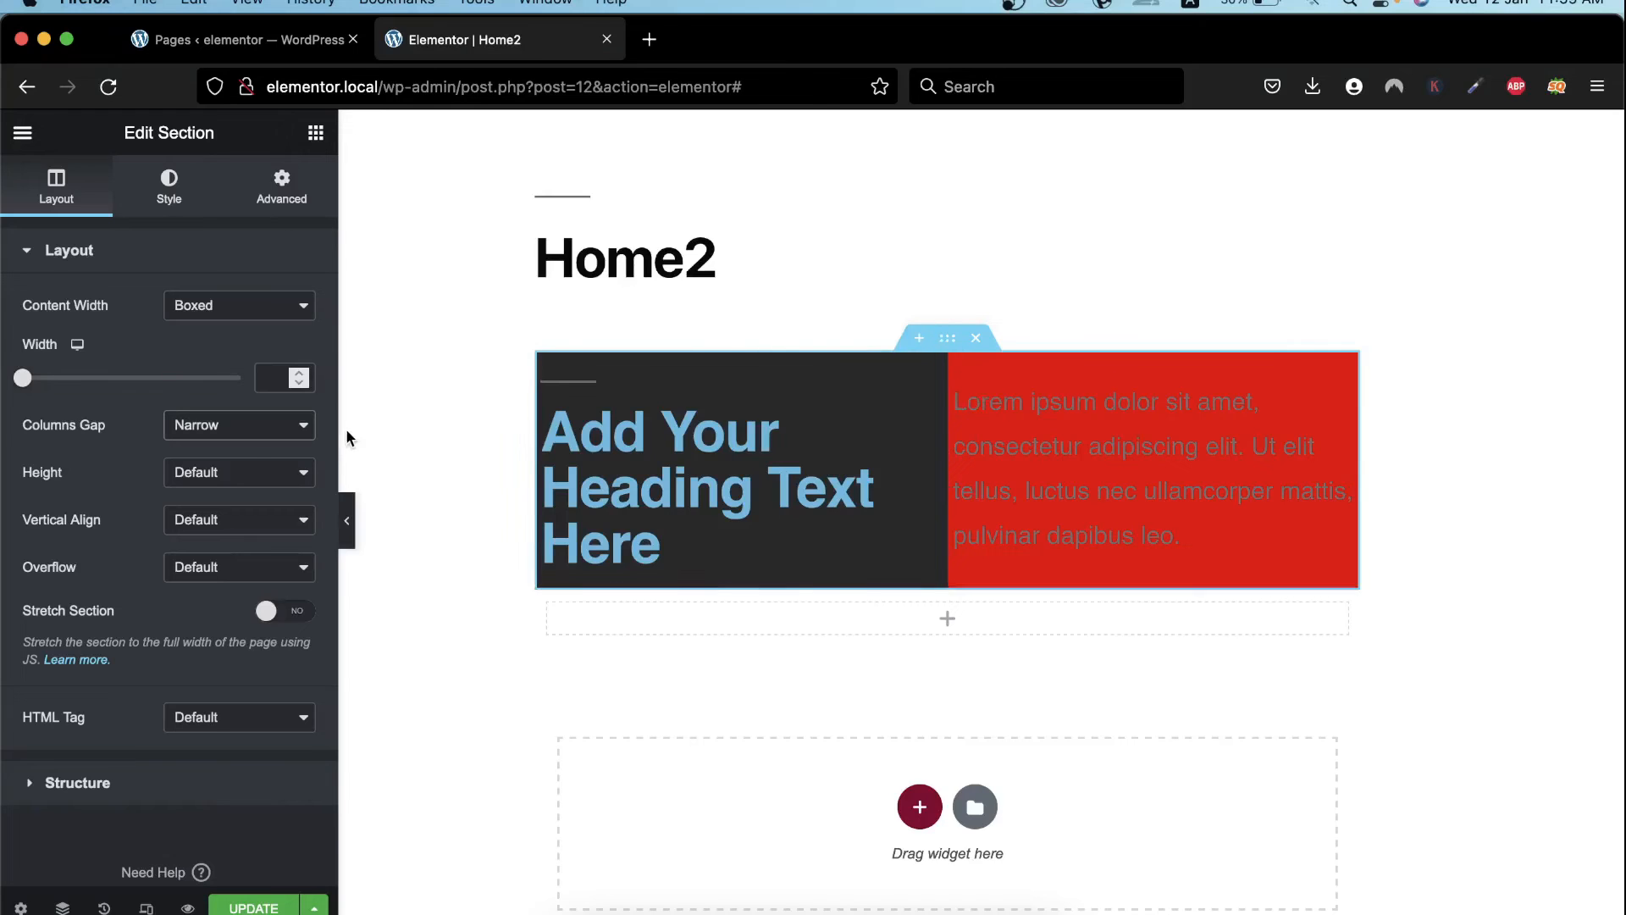
pyautogui.click(242, 436)
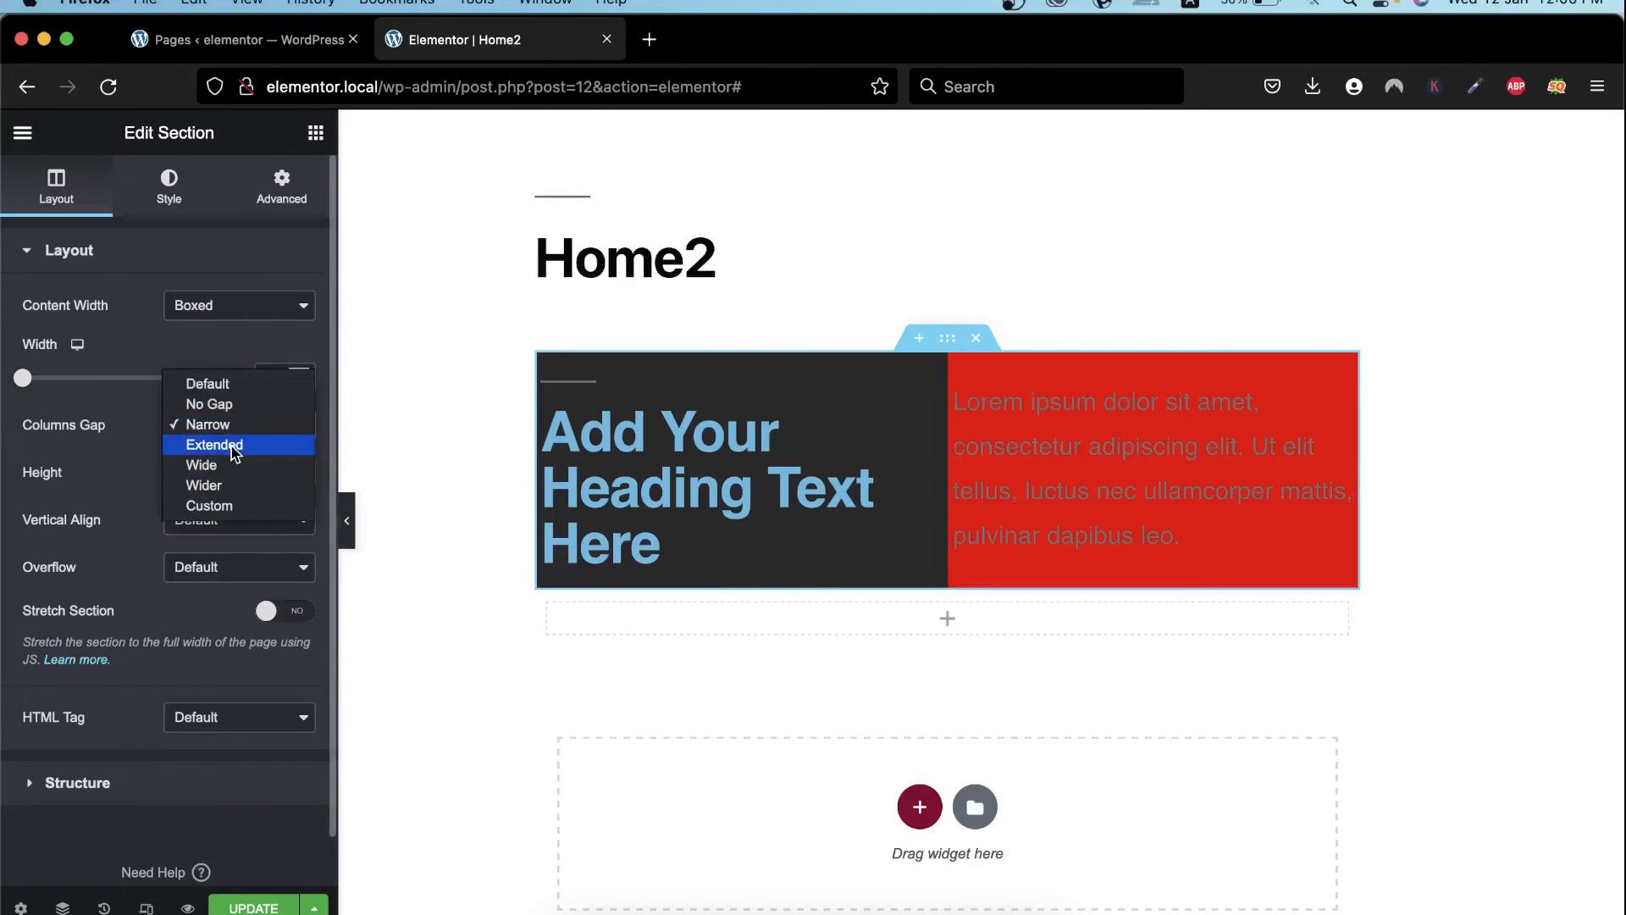
pyautogui.click(227, 446)
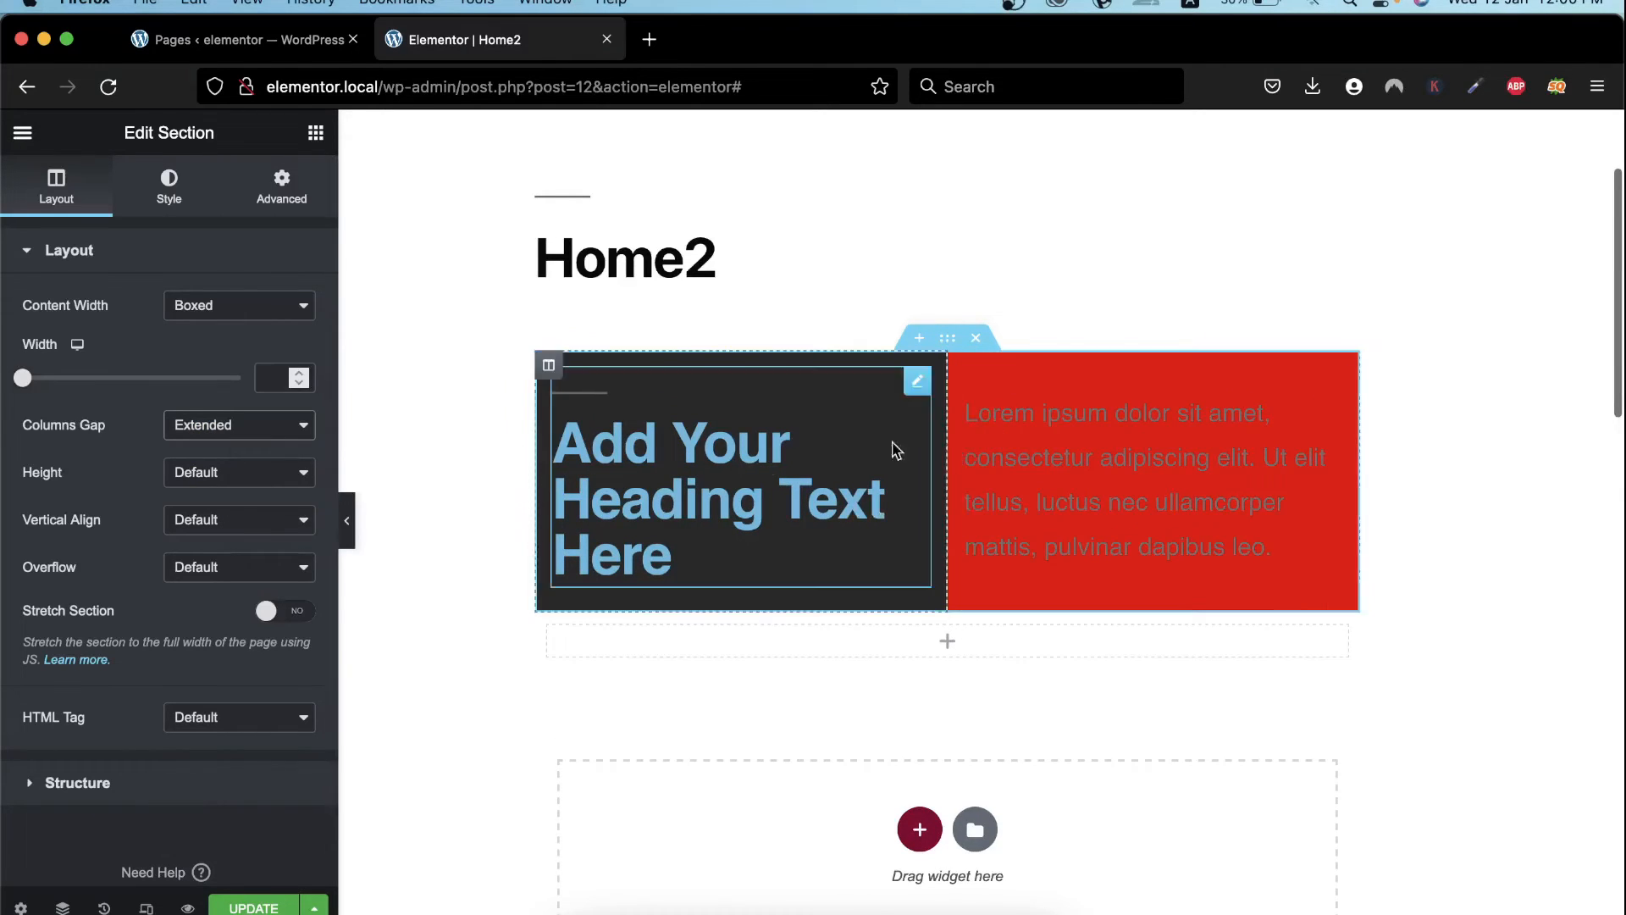
pyautogui.click(219, 429)
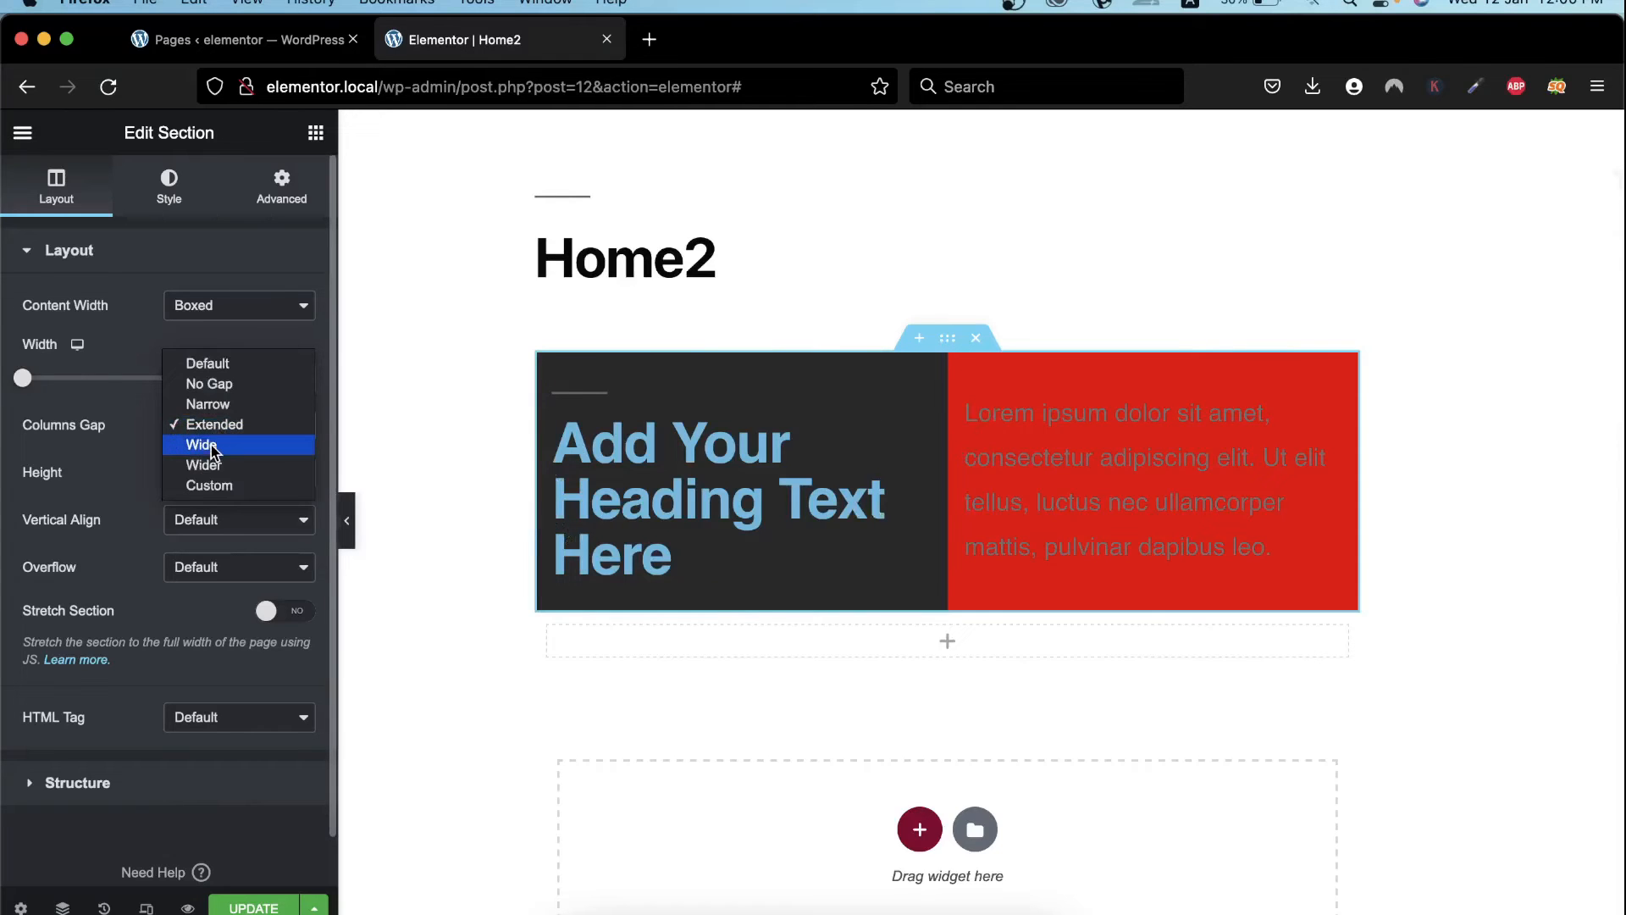
pyautogui.click(215, 452)
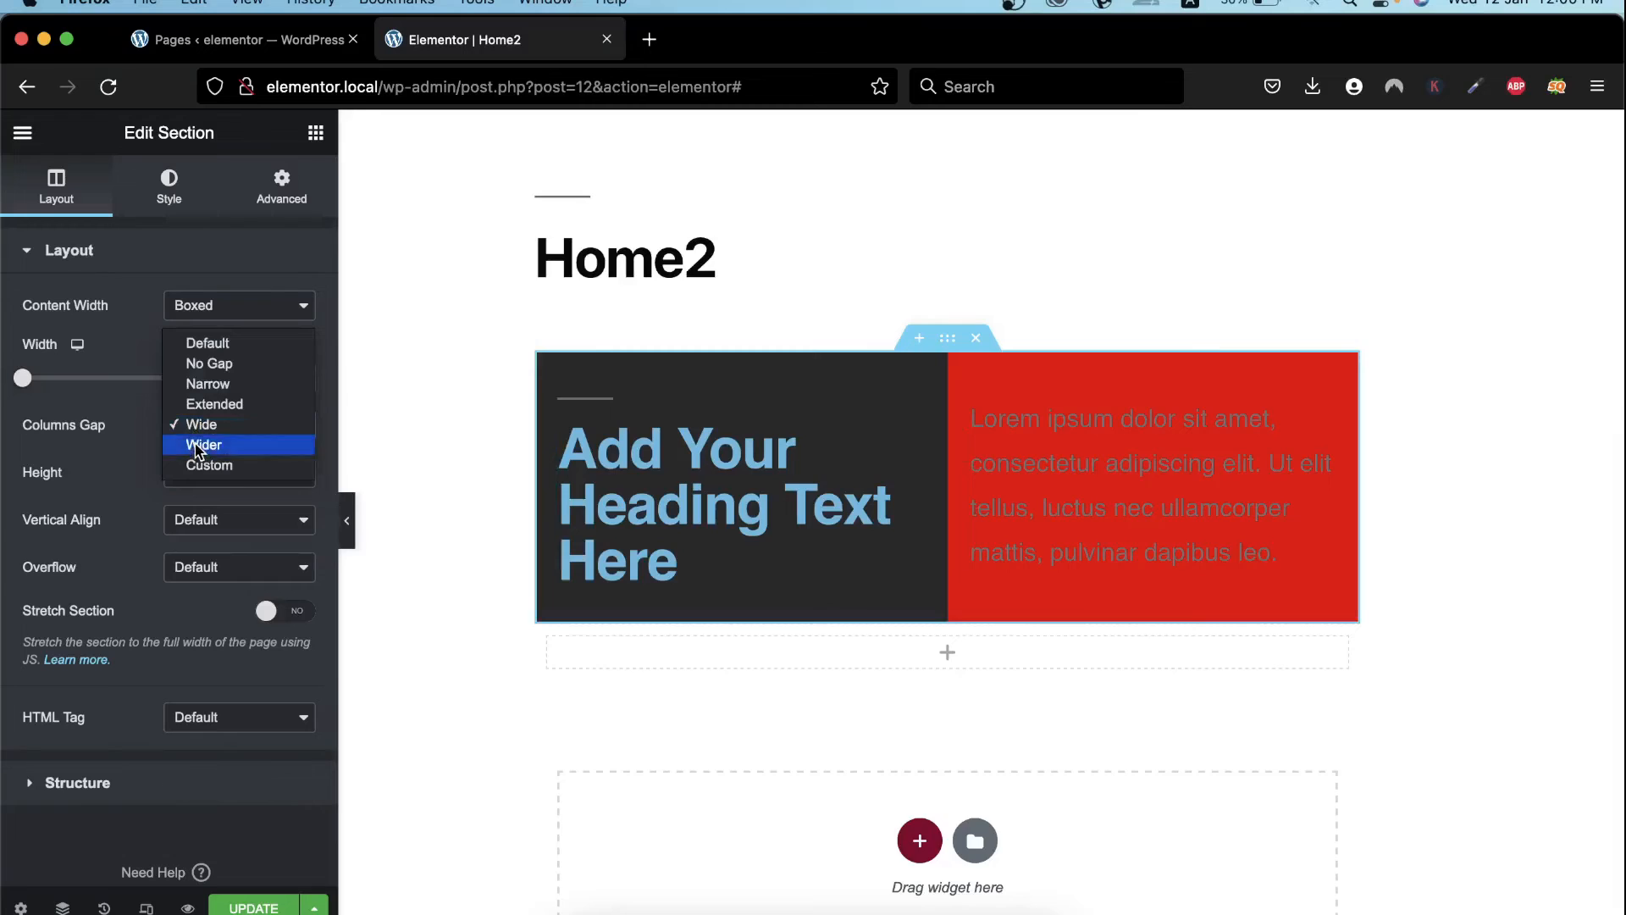
pyautogui.click(198, 445)
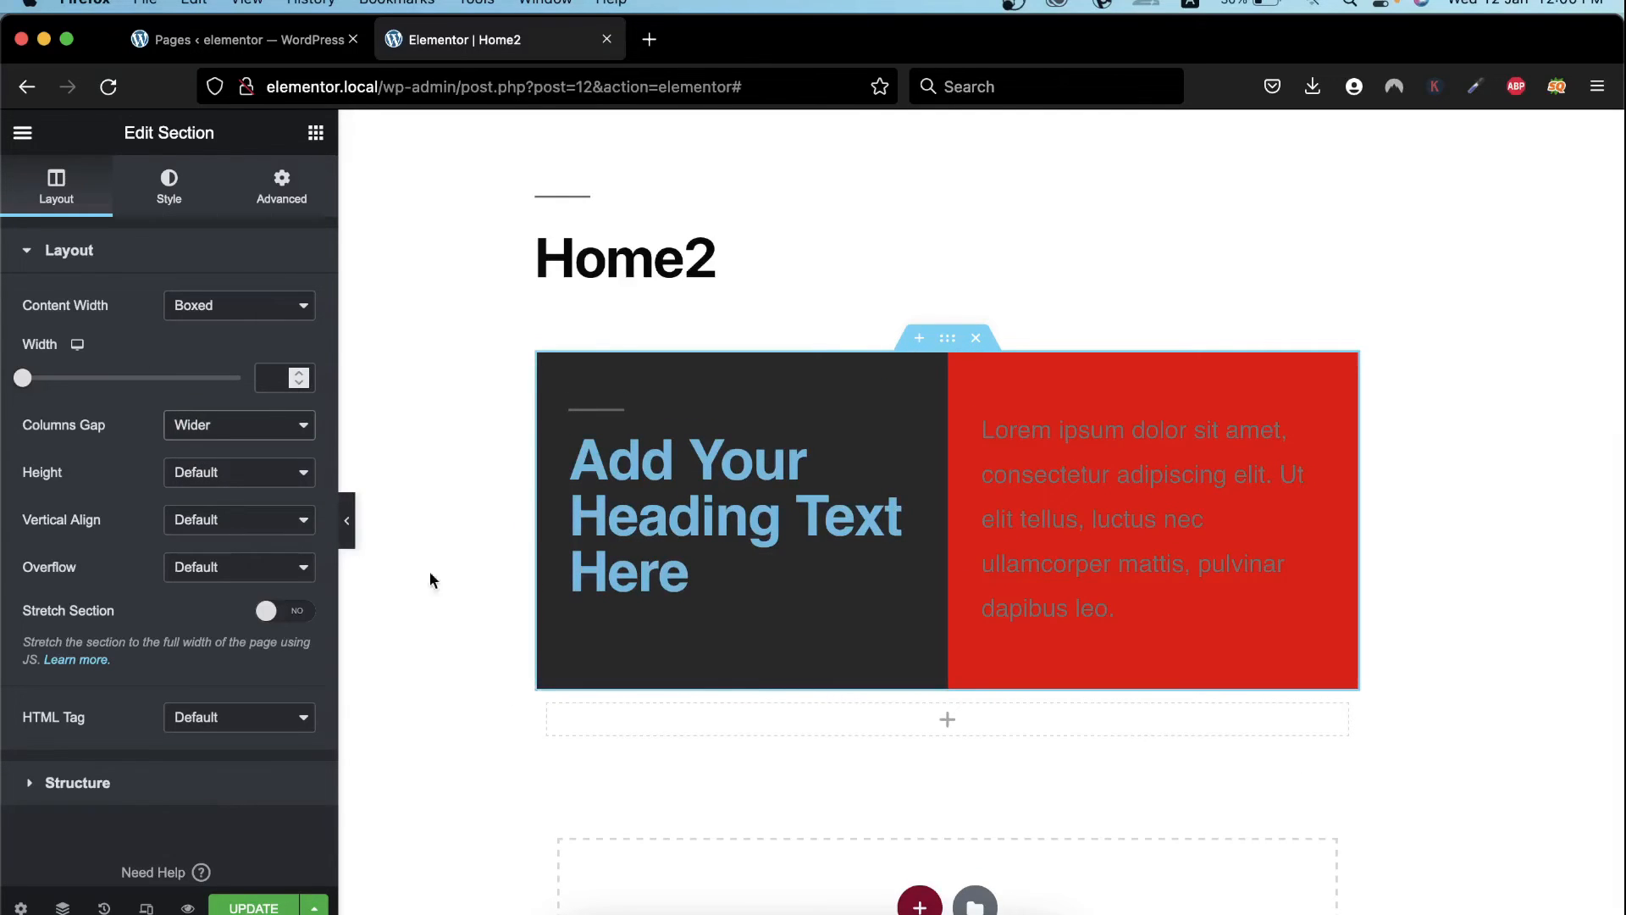
# Switch the section's columns gap to Custom, try 50 px and clear the custom value
pyautogui.click(255, 426)
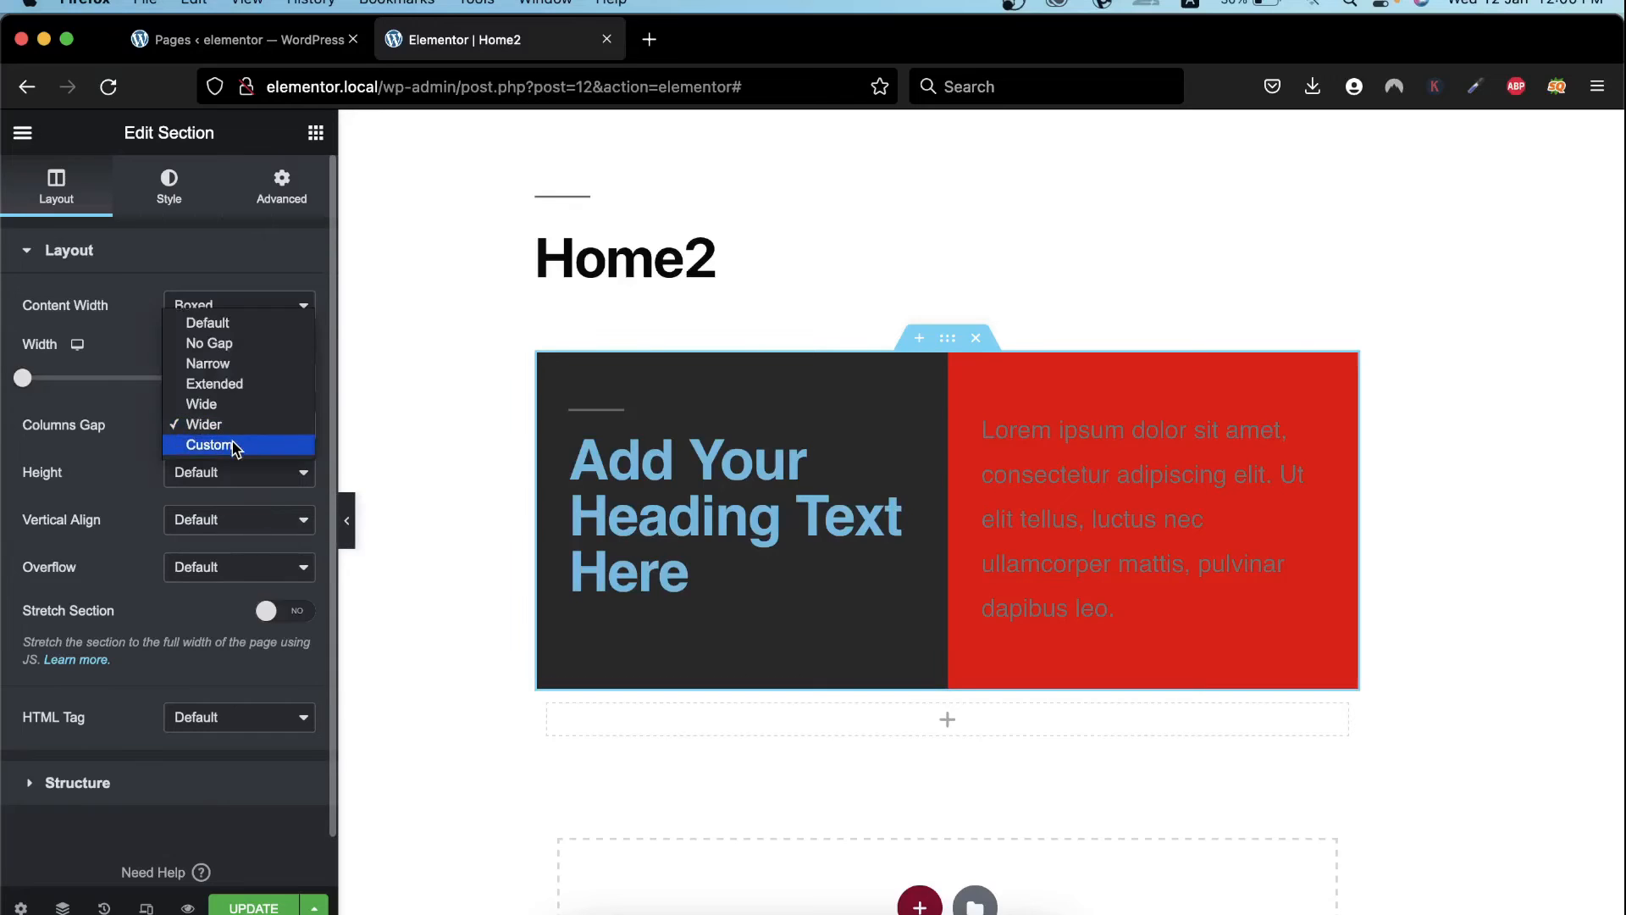
pyautogui.click(235, 444)
pyautogui.click(272, 499)
pyautogui.write('50')
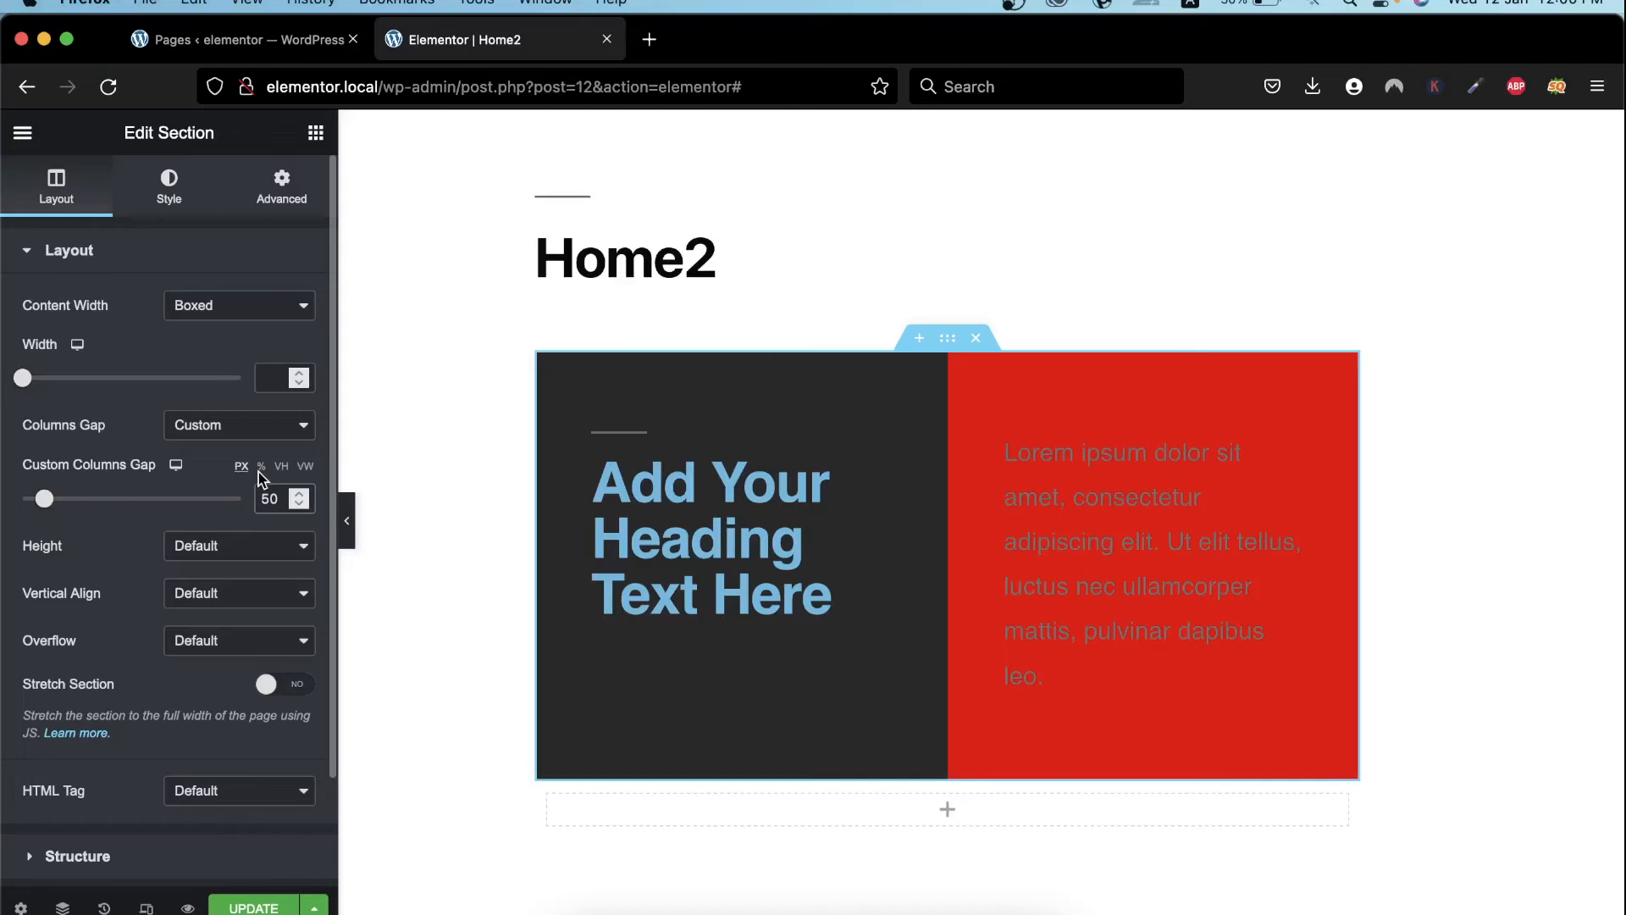
pyautogui.press('BackSpace')
pyautogui.press('BackSpace')
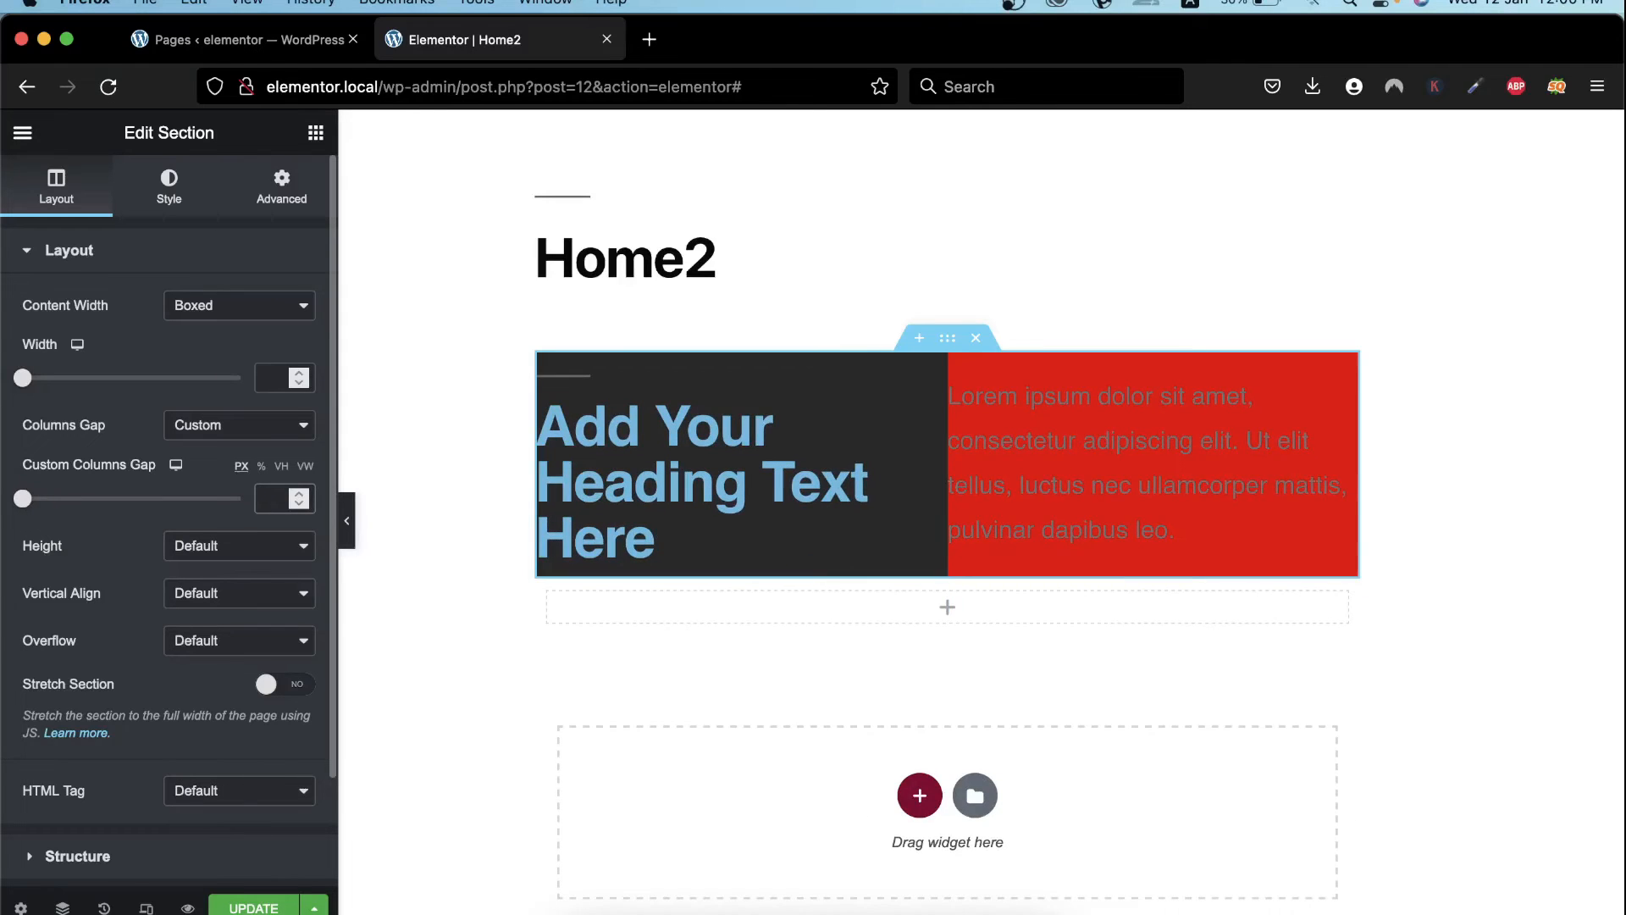
# Return the section's columns gap to Default and update the page
pyautogui.click(204, 424)
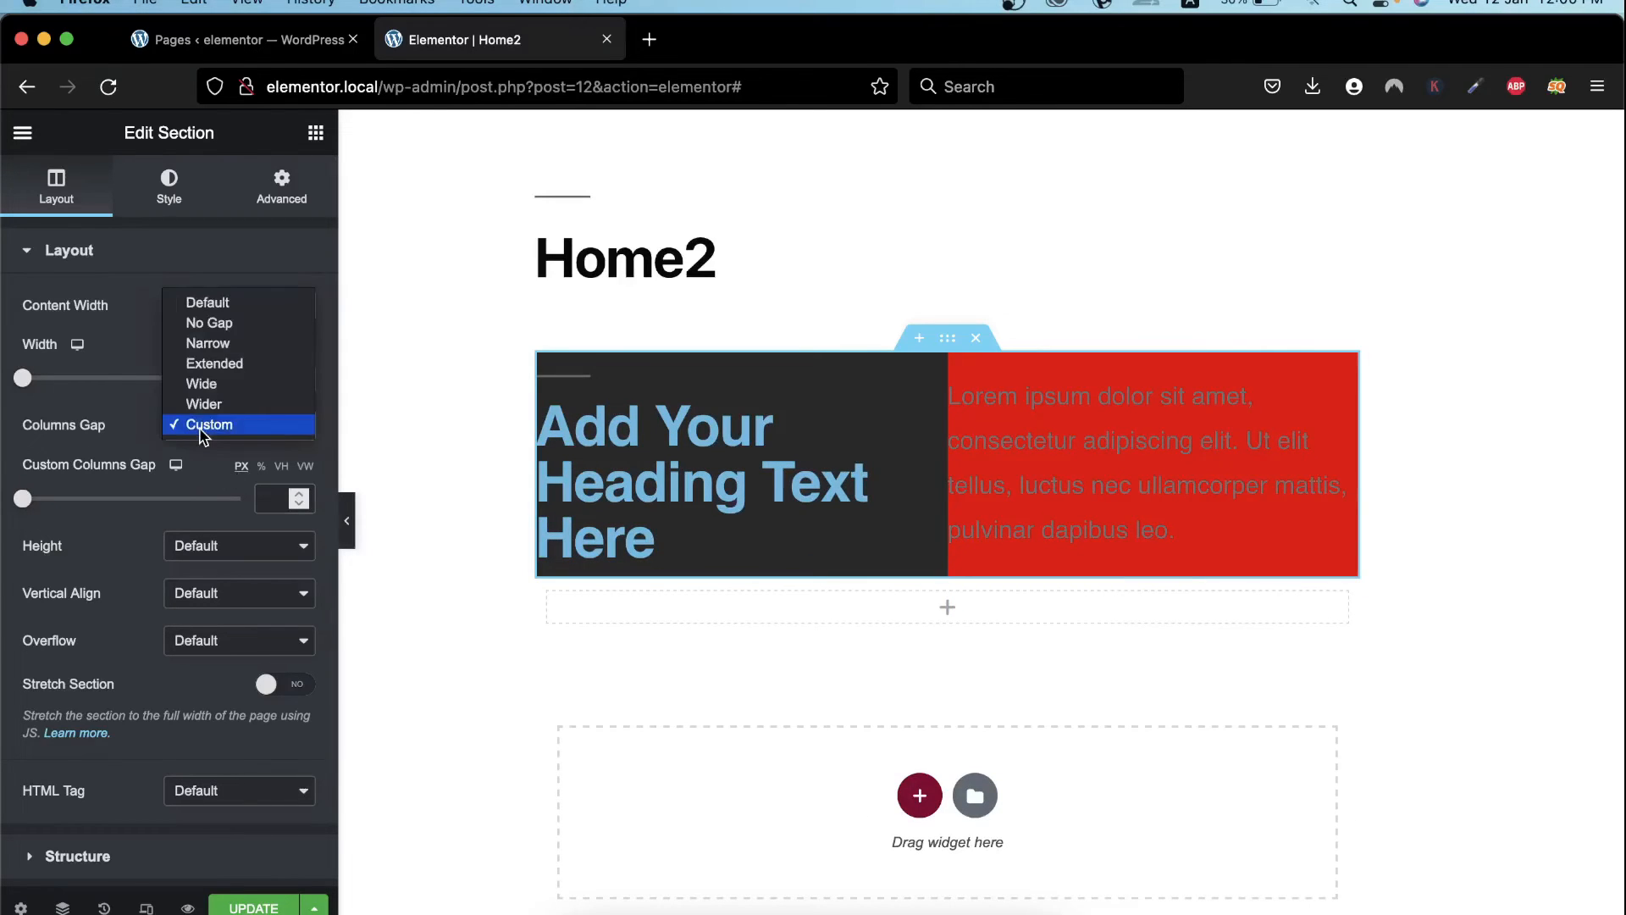
pyautogui.click(227, 302)
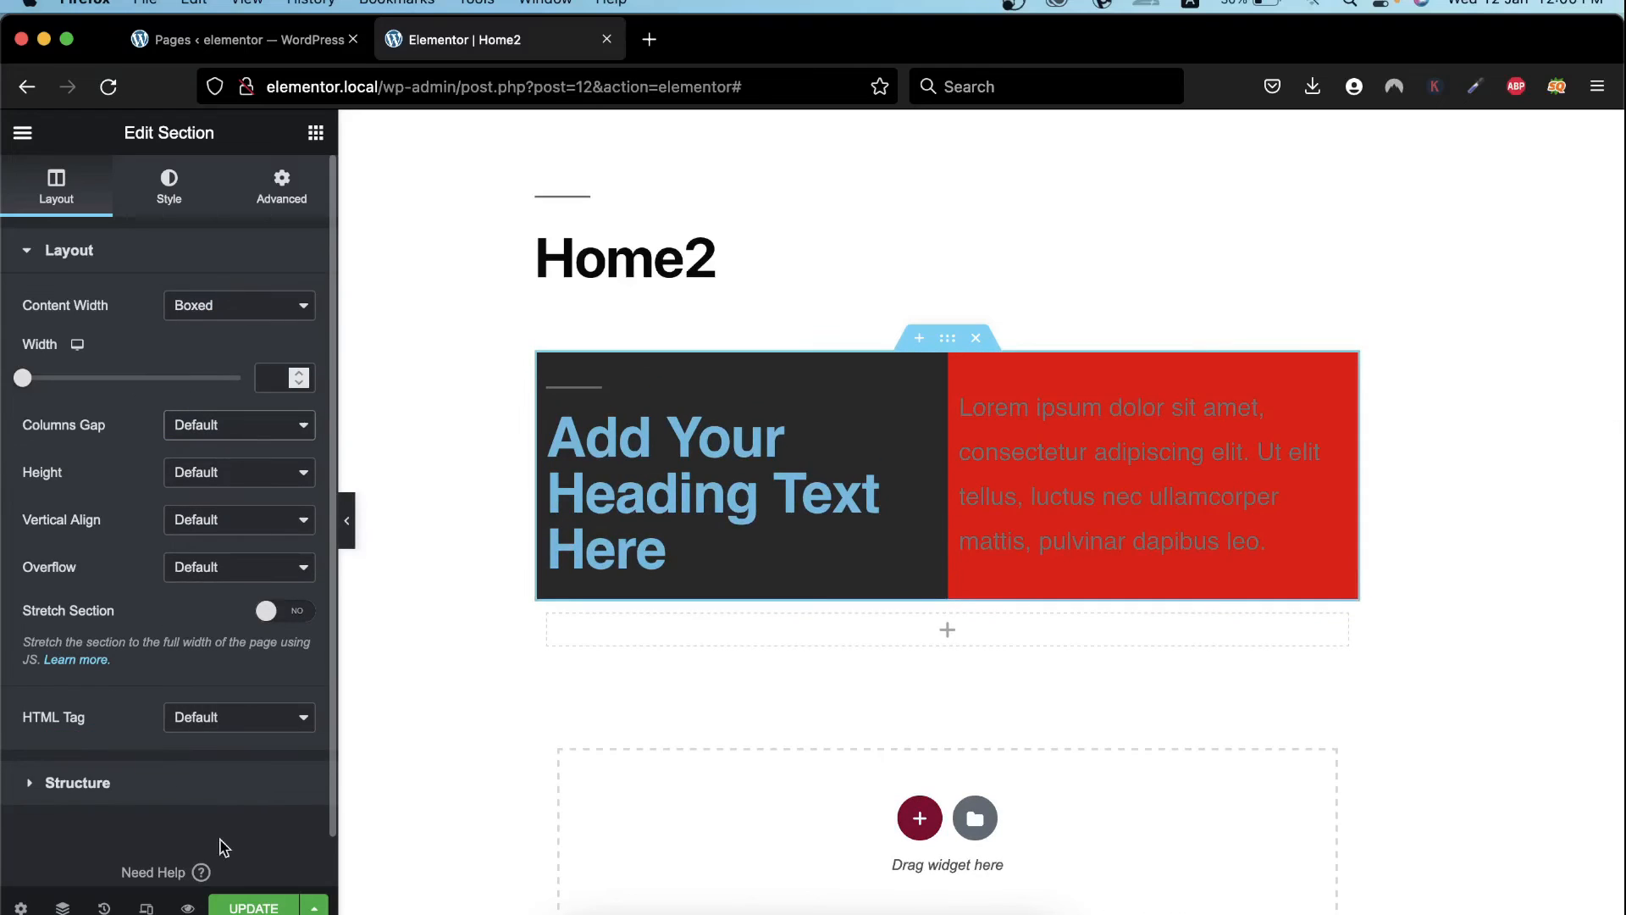
pyautogui.click(250, 904)
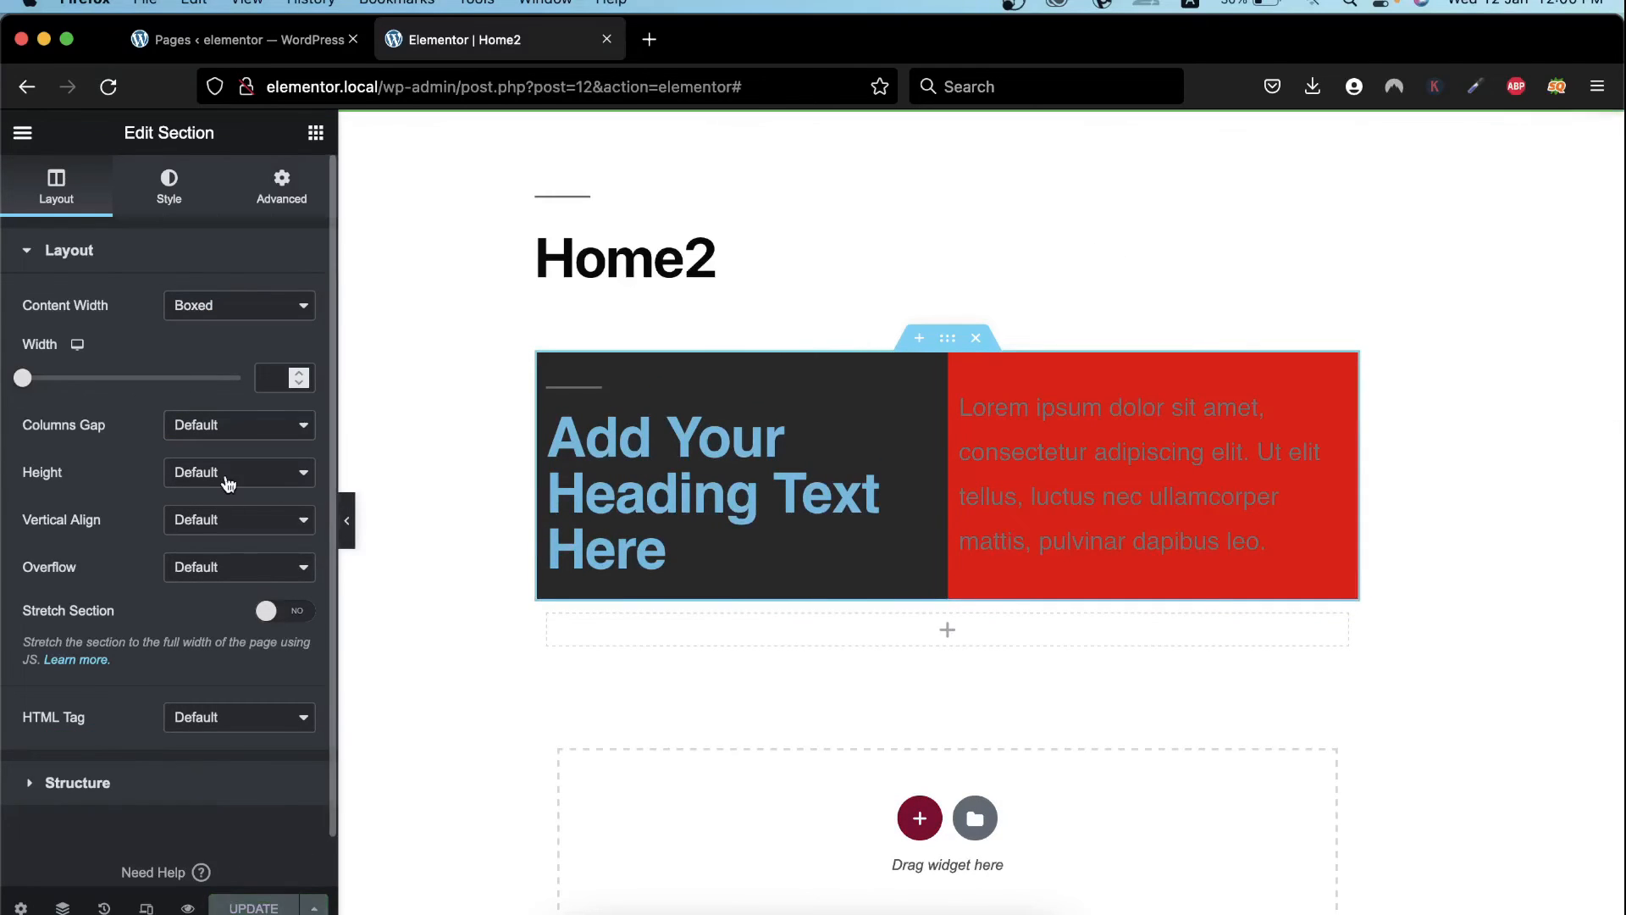
# Set the section's height to Fit To Screen and look over the taller section on the page
pyautogui.click(227, 483)
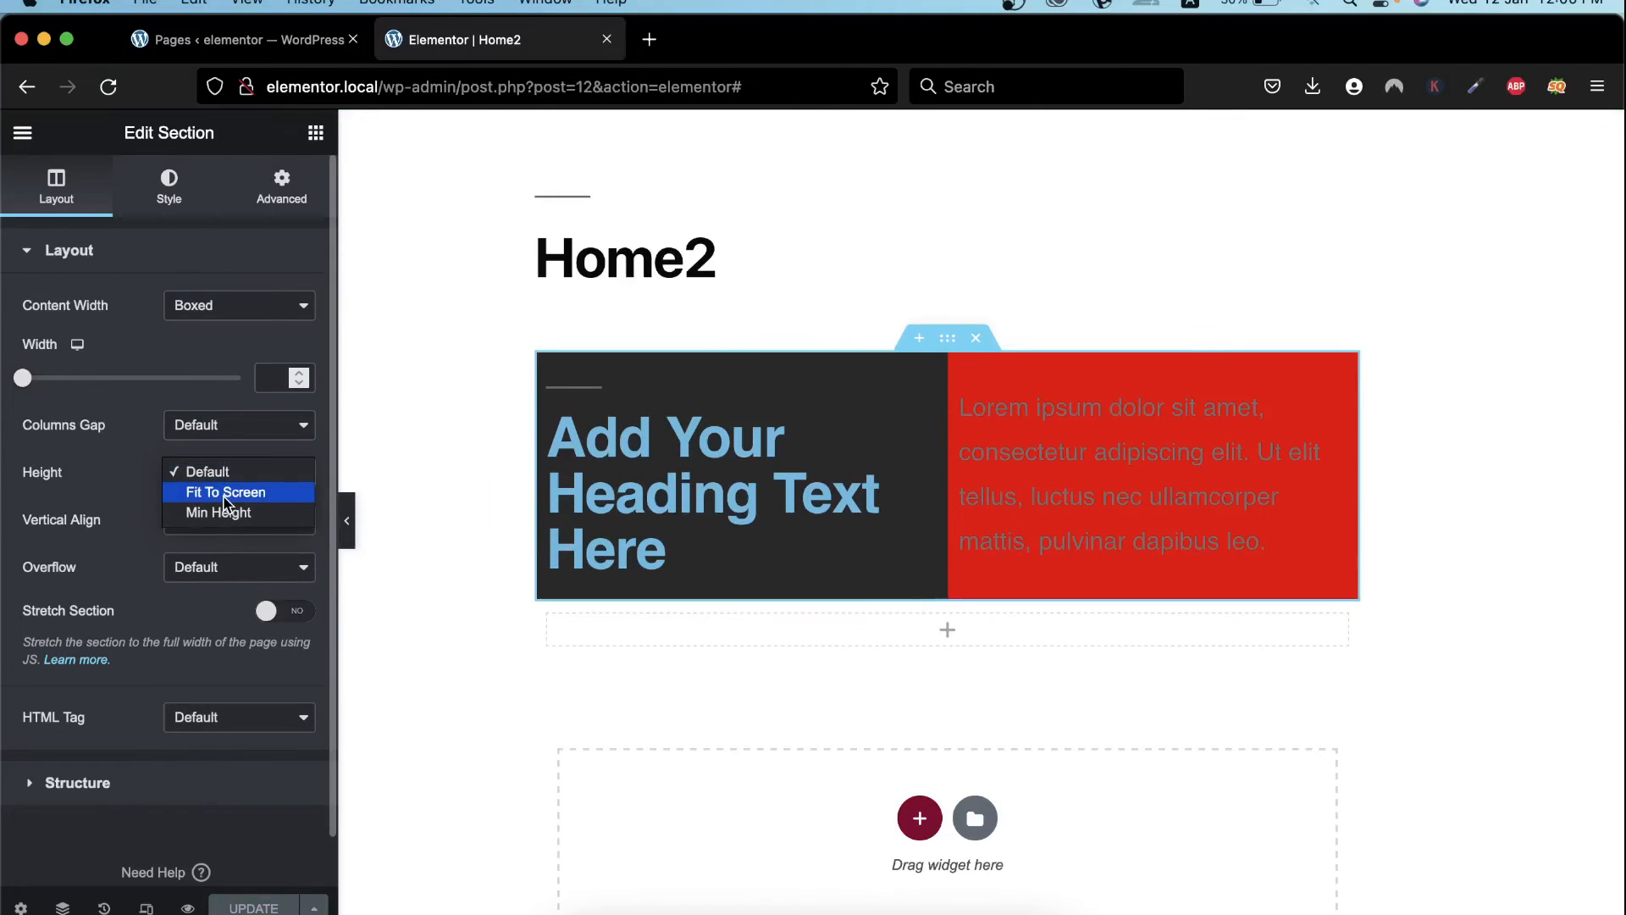
pyautogui.click(225, 492)
pyautogui.scroll(-3, 839, 474)
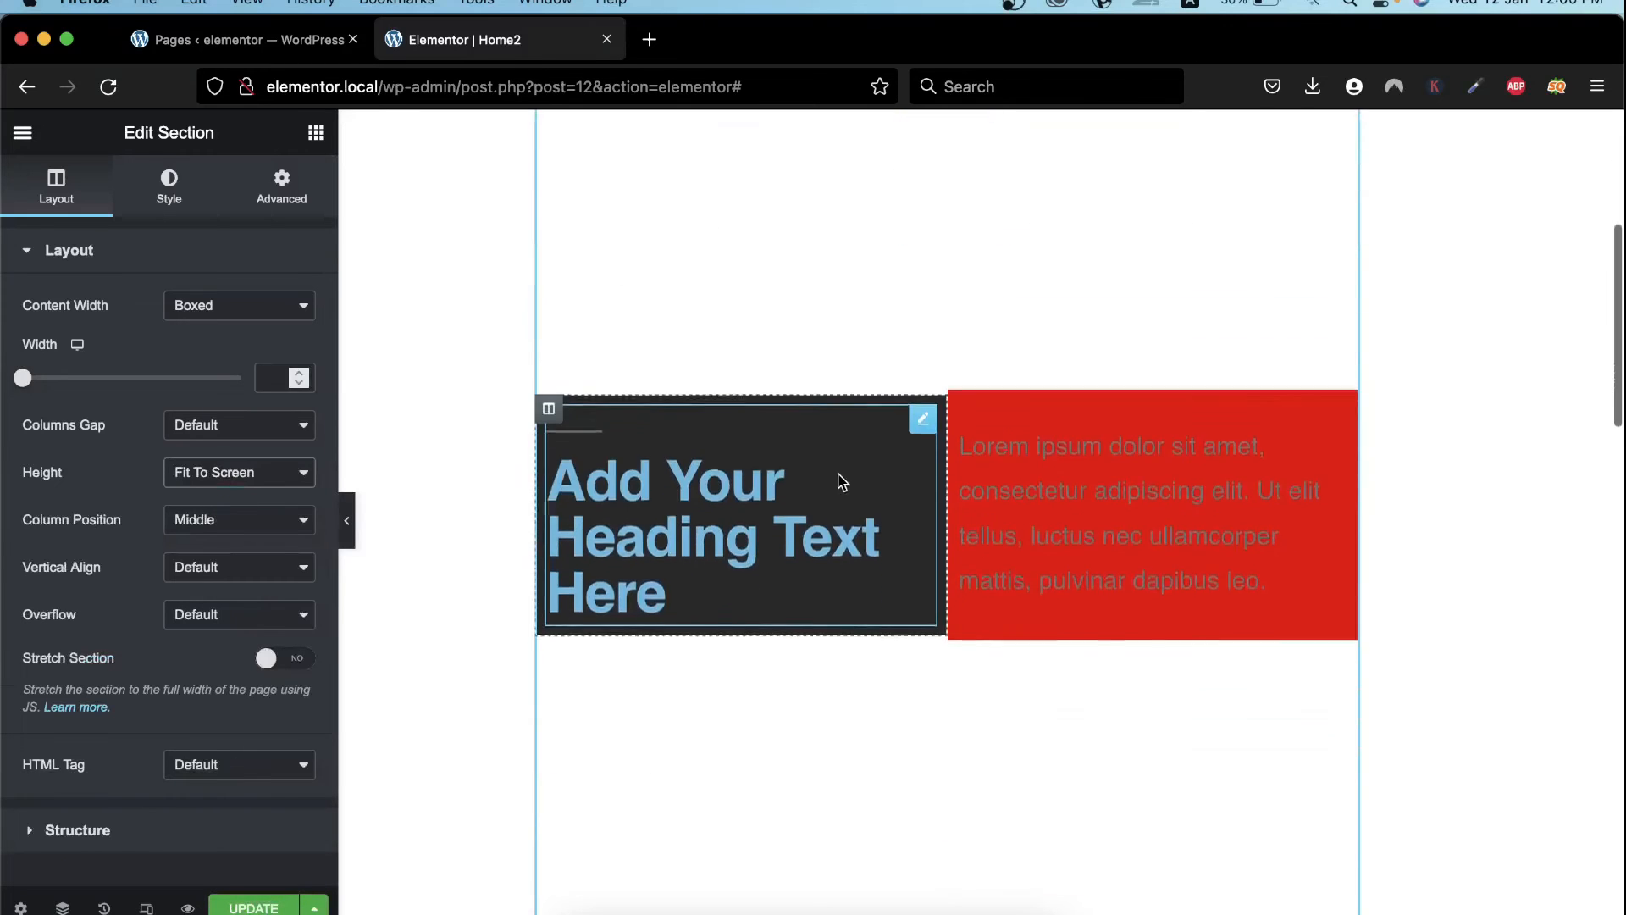
pyautogui.scroll(3, 839, 474)
pyautogui.scroll(-5, 839, 474)
pyautogui.scroll(7, 838, 474)
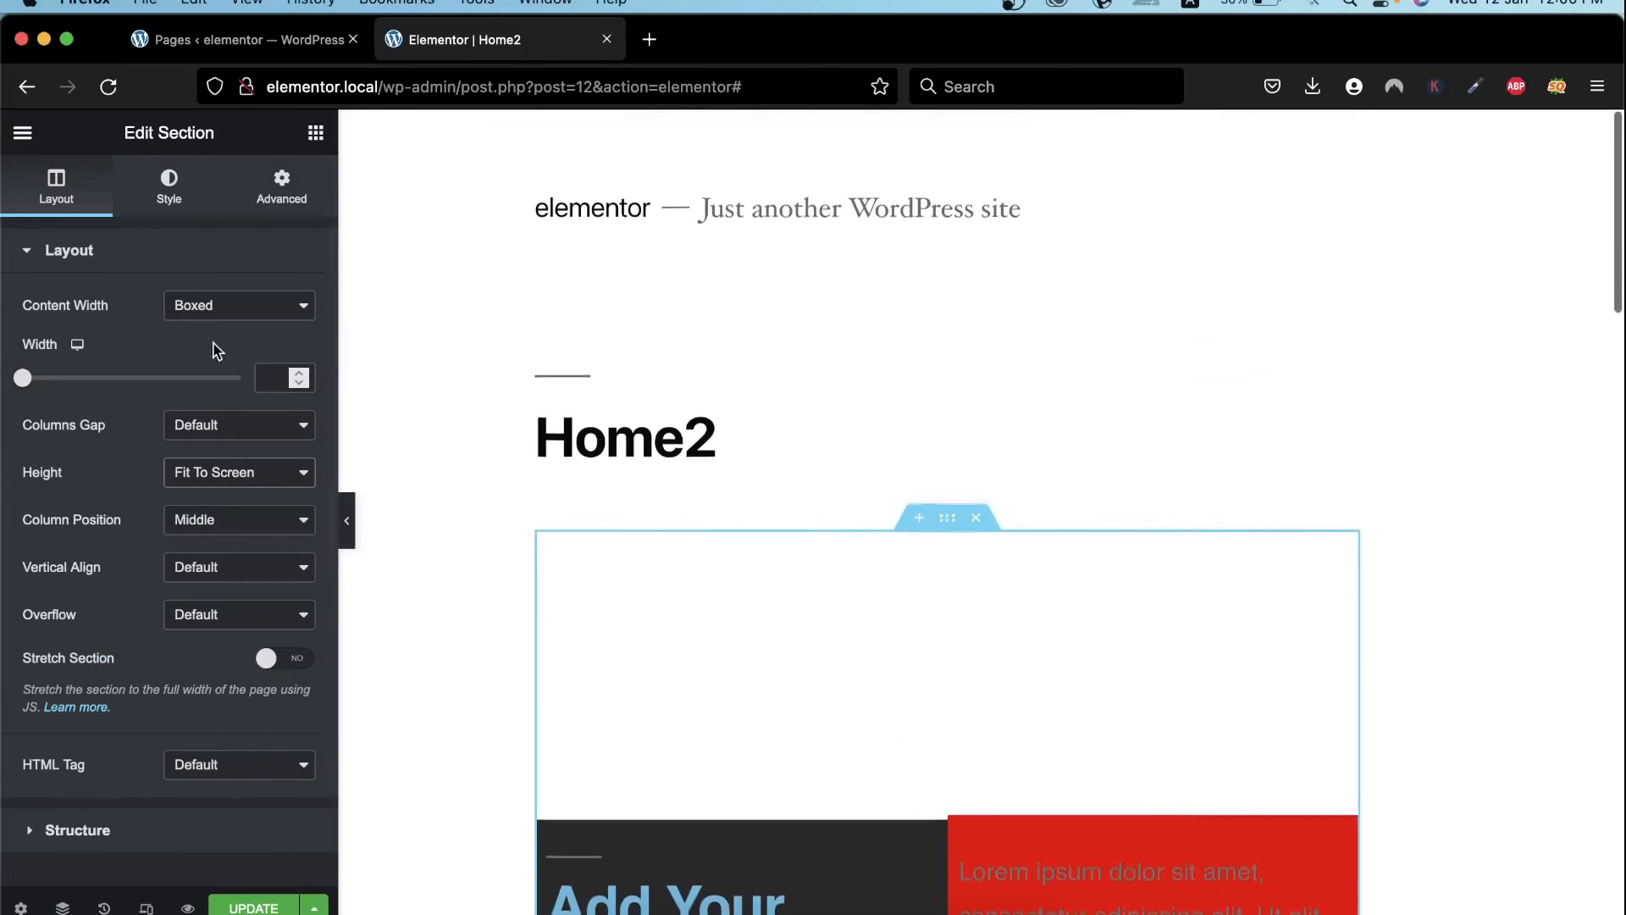
# Change the section's height to Min Height with a minimum of 415 px
pyautogui.click(226, 472)
pyautogui.click(227, 494)
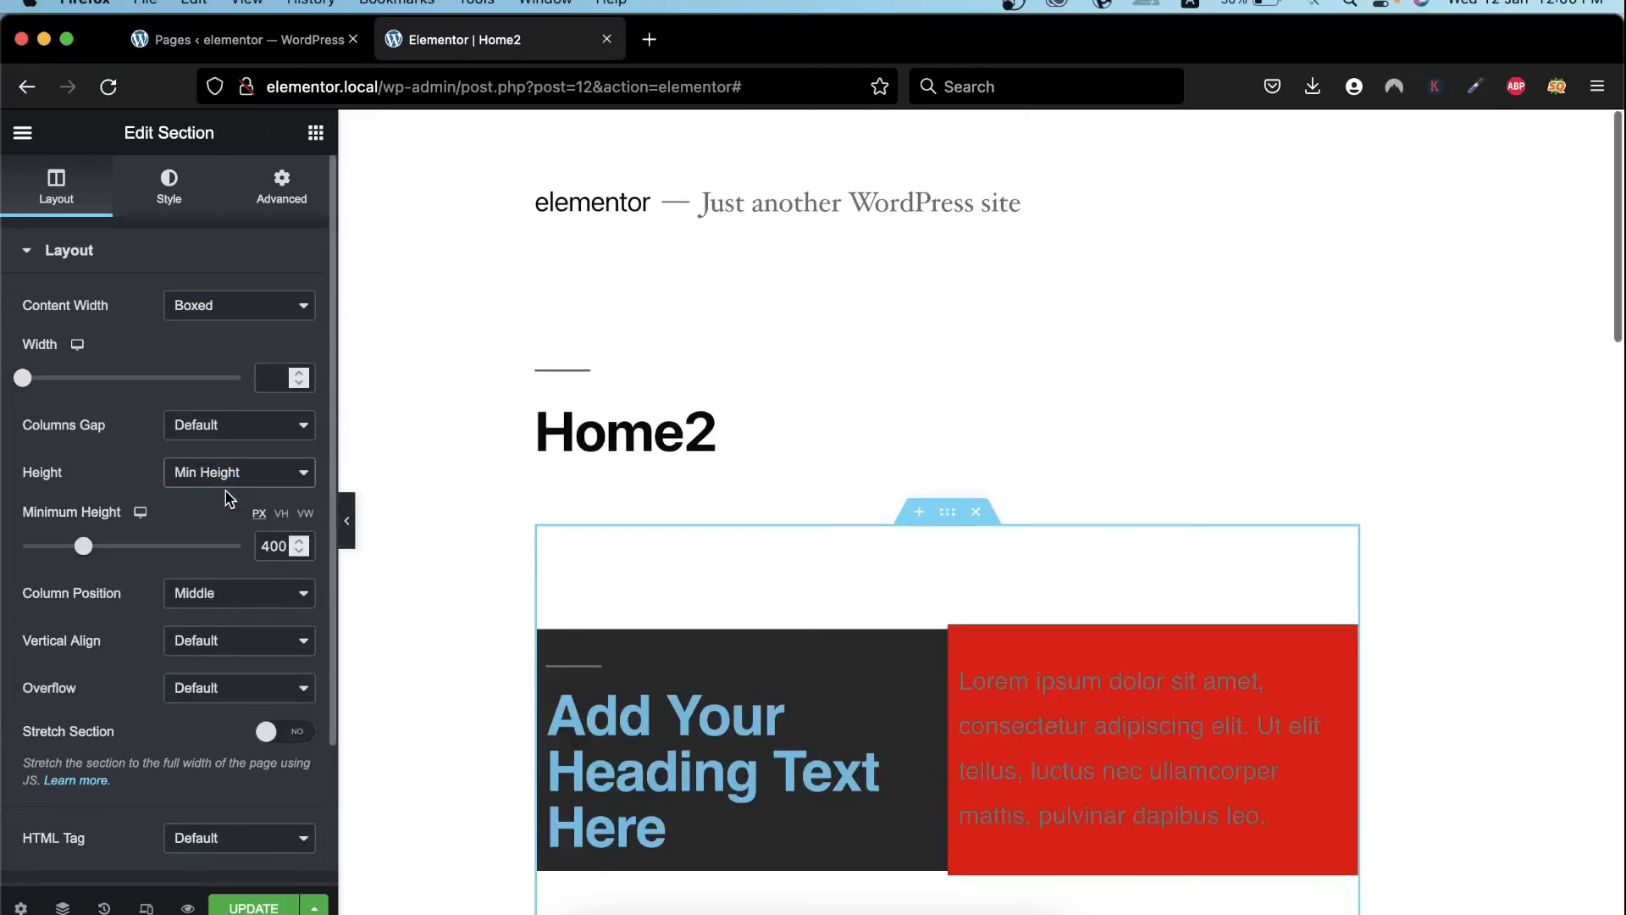
pyautogui.scroll(-3, 923, 625)
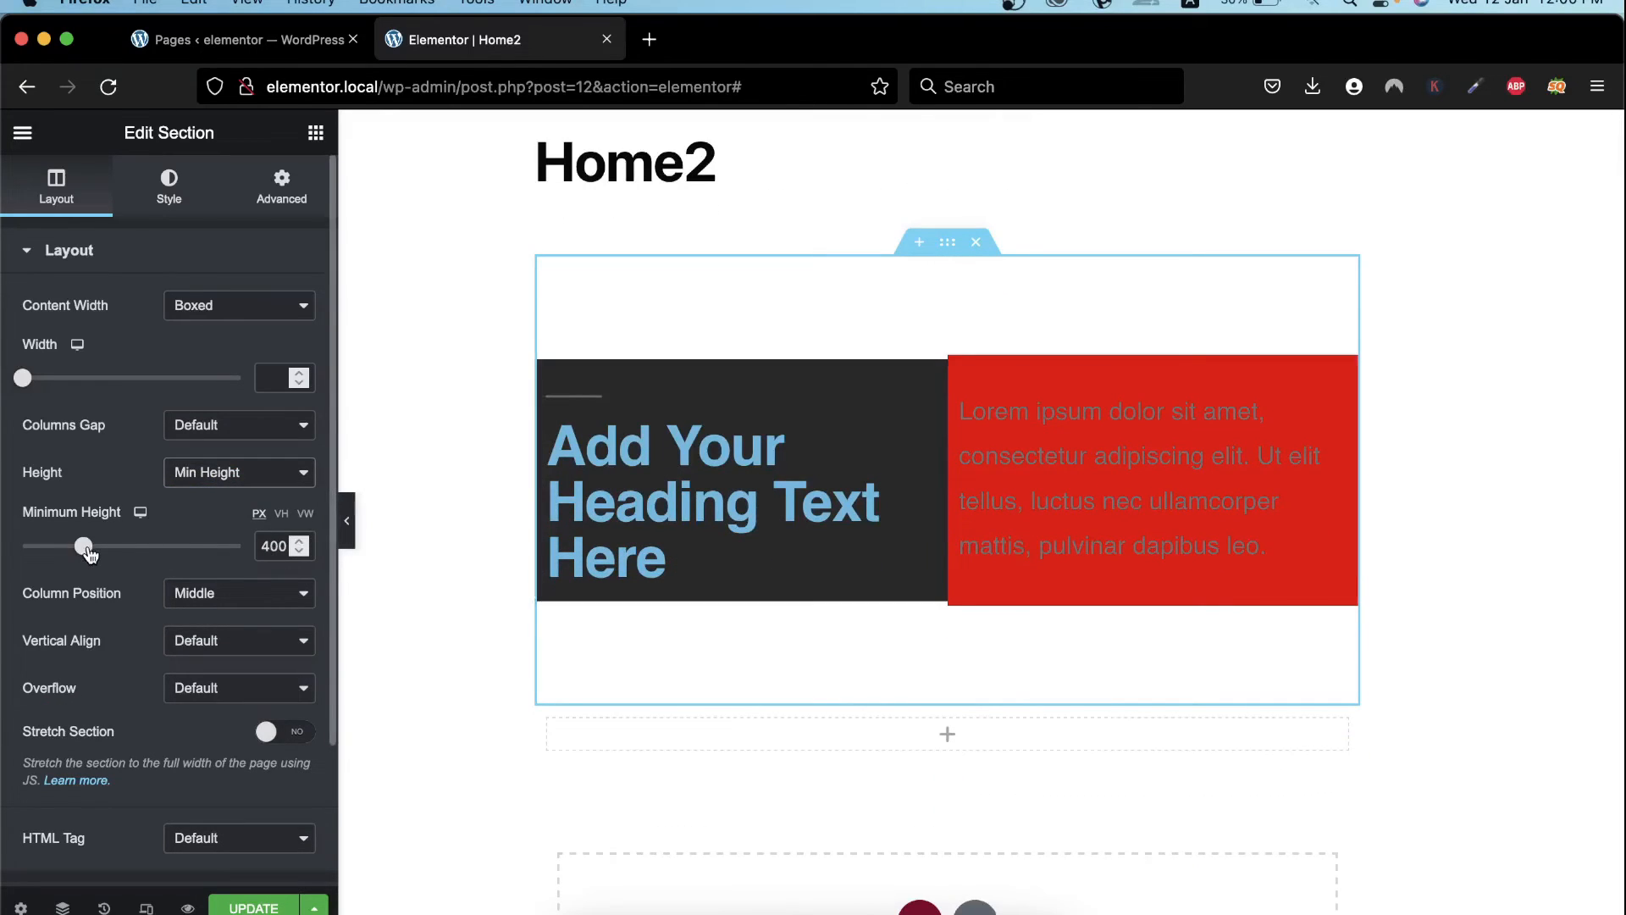
pyautogui.moveTo(88, 553)
pyautogui.mouseDown()
pyautogui.moveTo(56, 551)
pyautogui.moveTo(115, 552)
pyautogui.moveTo(70, 552)
pyautogui.moveTo(92, 554)
pyautogui.mouseUp()
# Switch the section's height to Default for comparison and back to Min Height
pyautogui.click(232, 474)
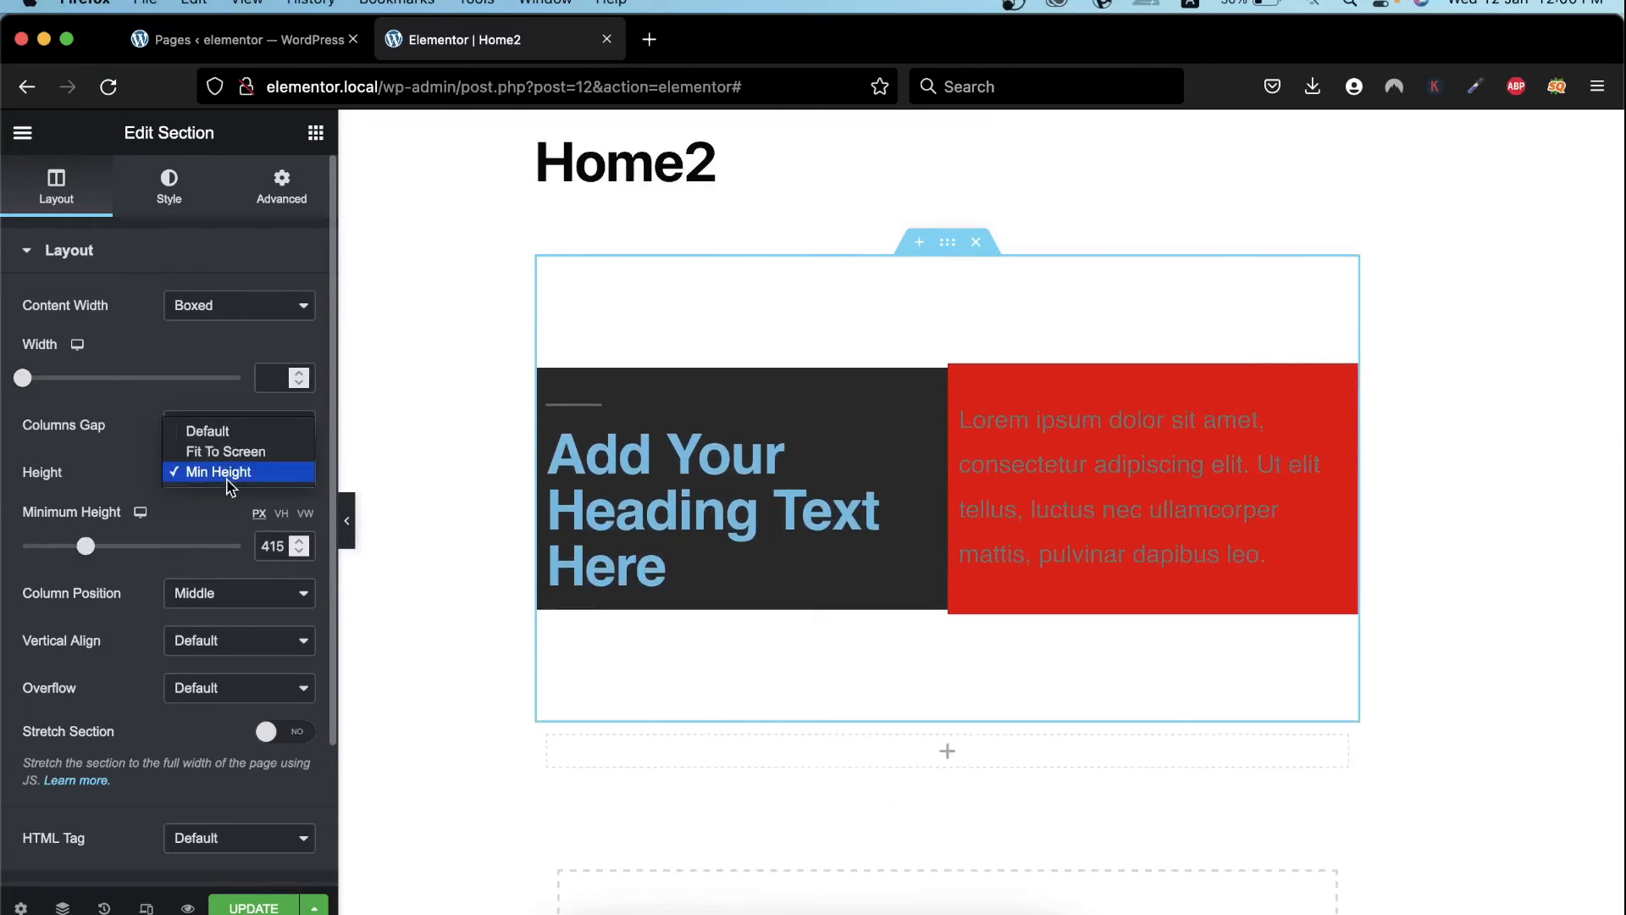
pyautogui.click(226, 436)
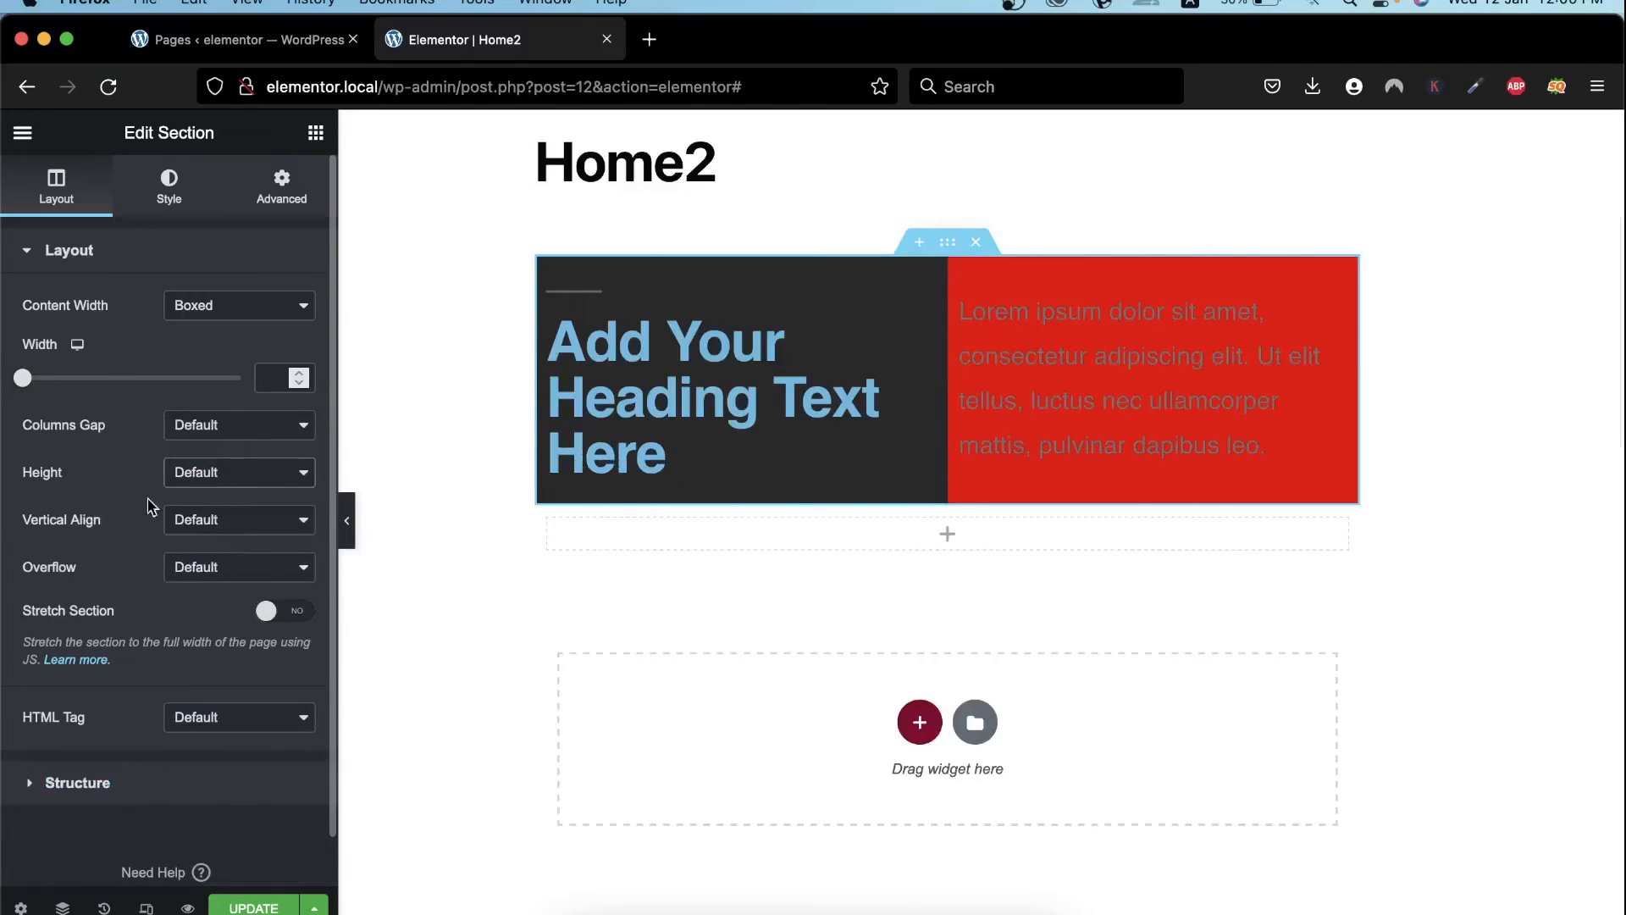
pyautogui.click(211, 469)
pyautogui.click(214, 514)
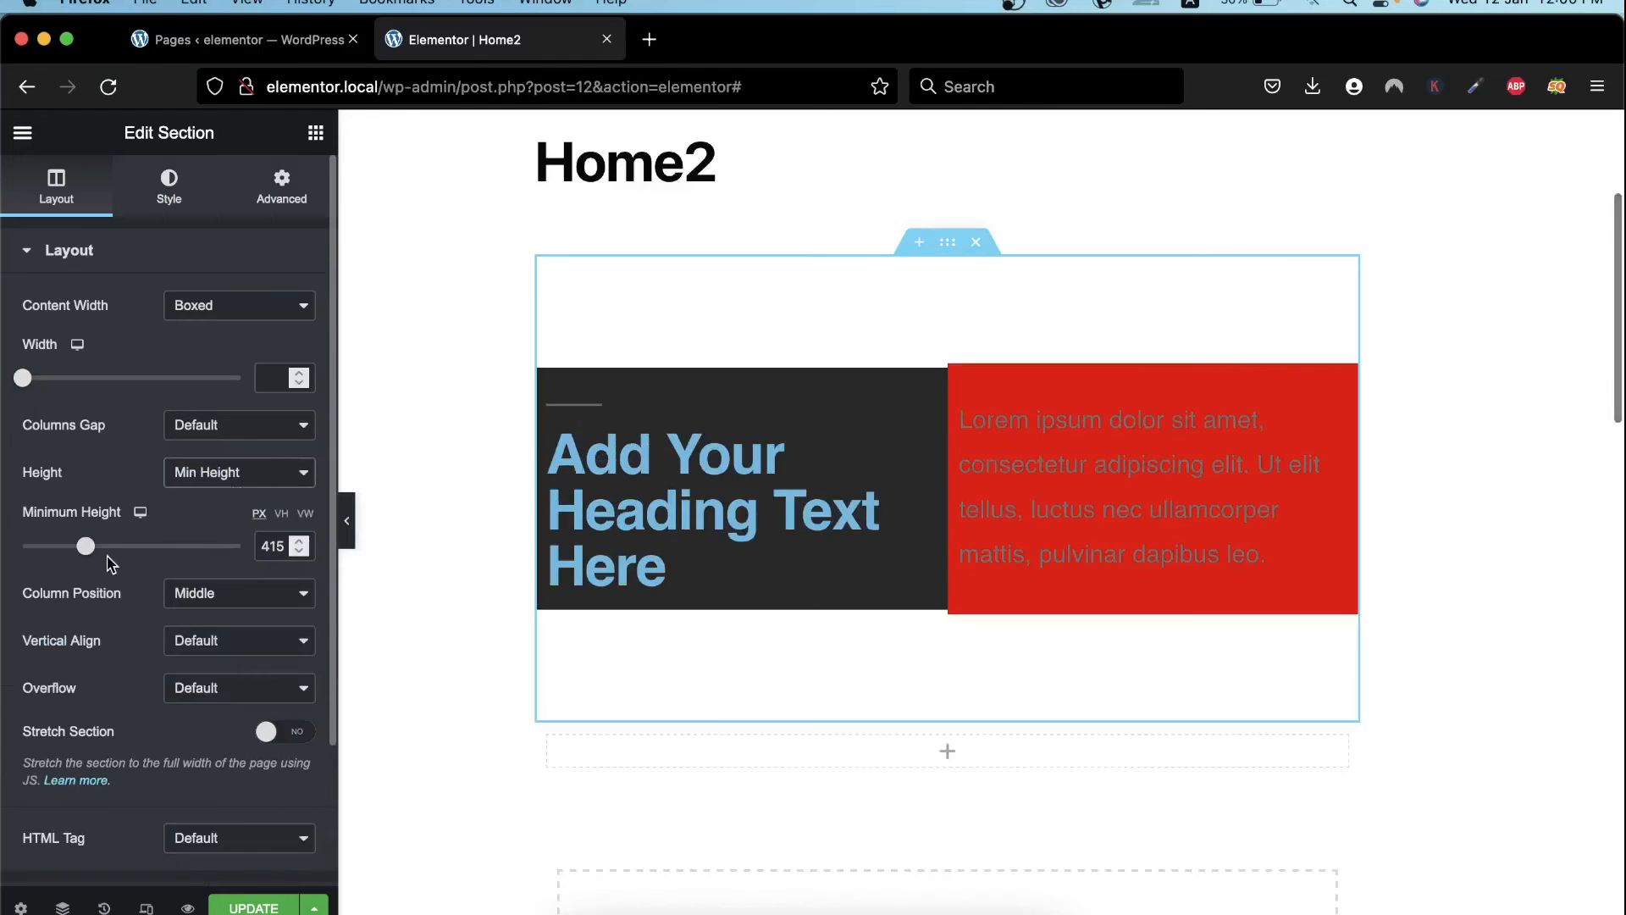
# Try the section's column position at Top and at Bottom
pyautogui.click(222, 598)
pyautogui.click(137, 574)
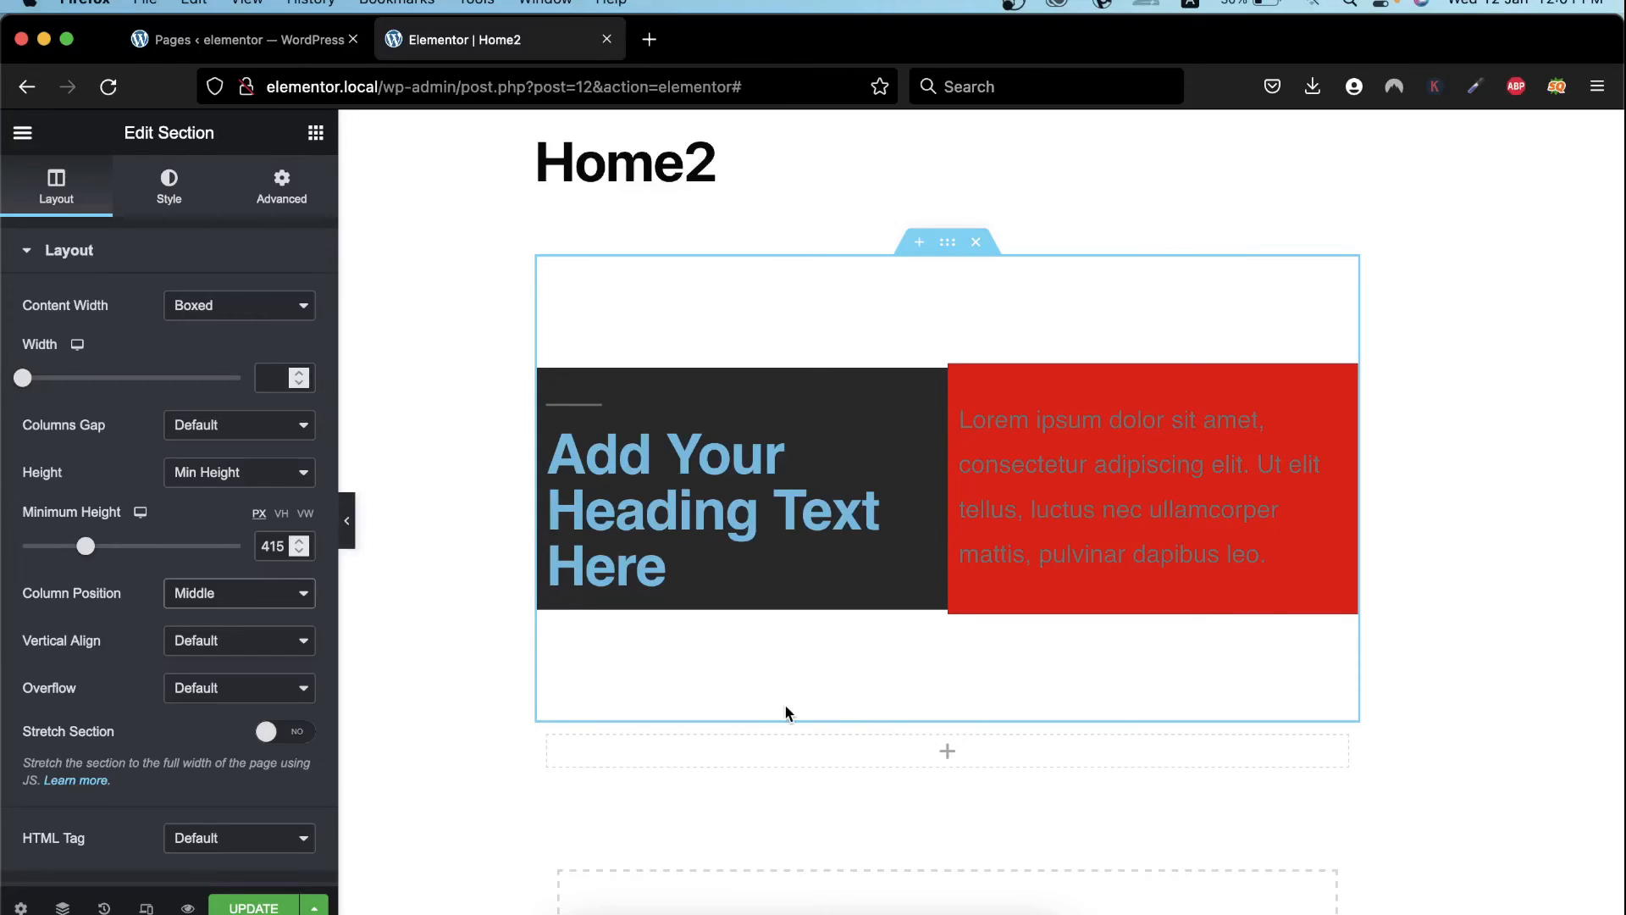
pyautogui.click(227, 597)
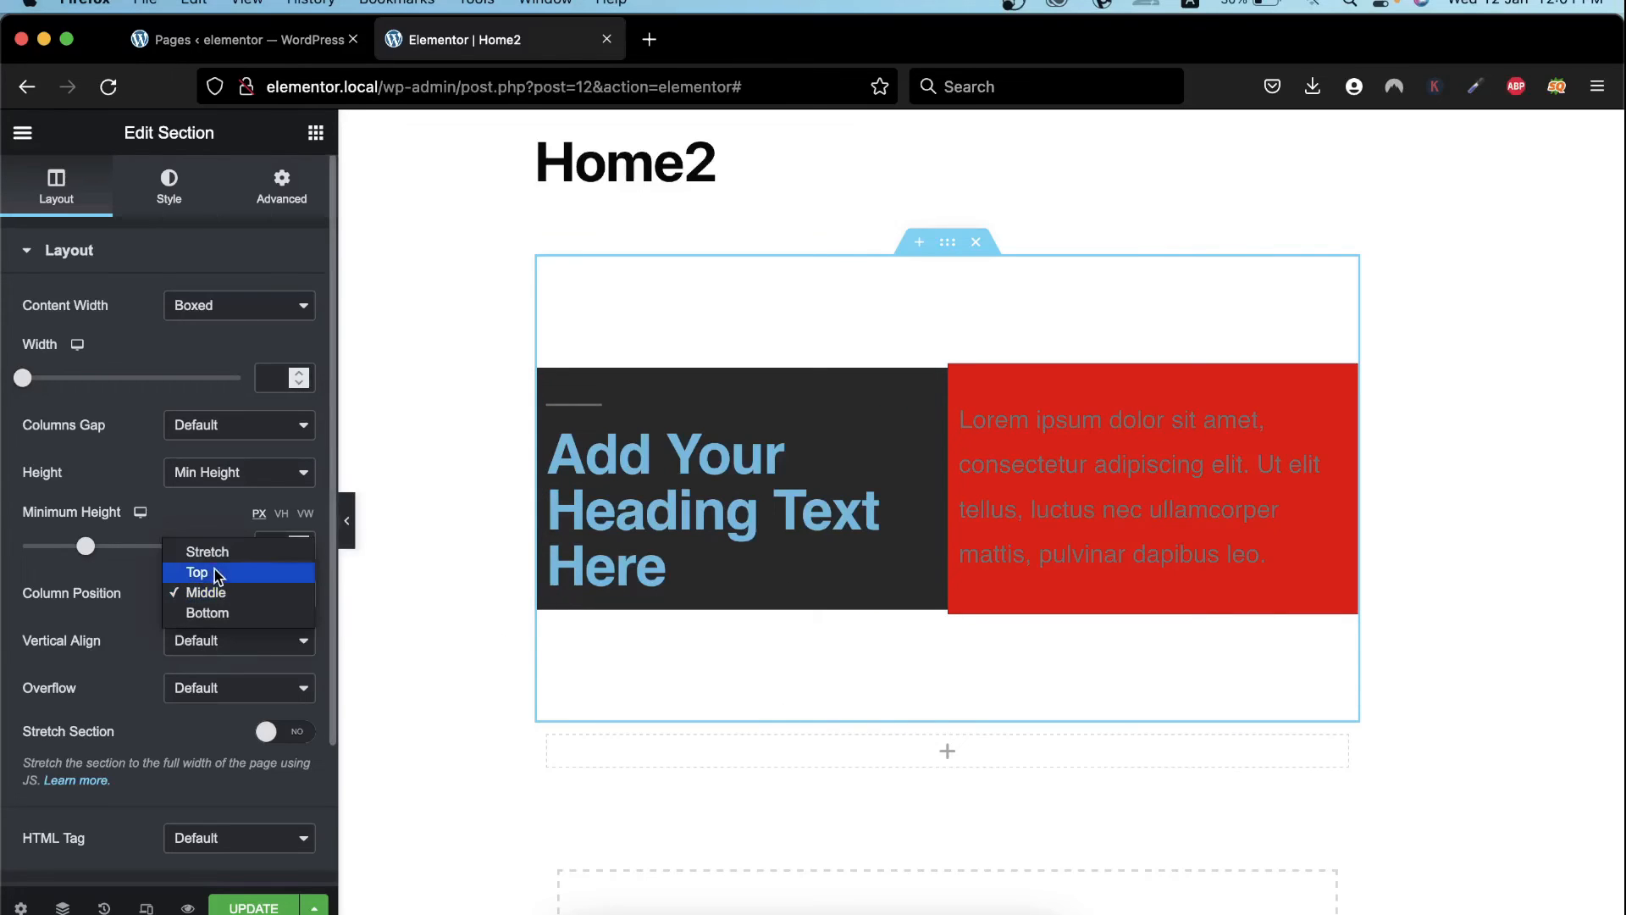
pyautogui.click(215, 574)
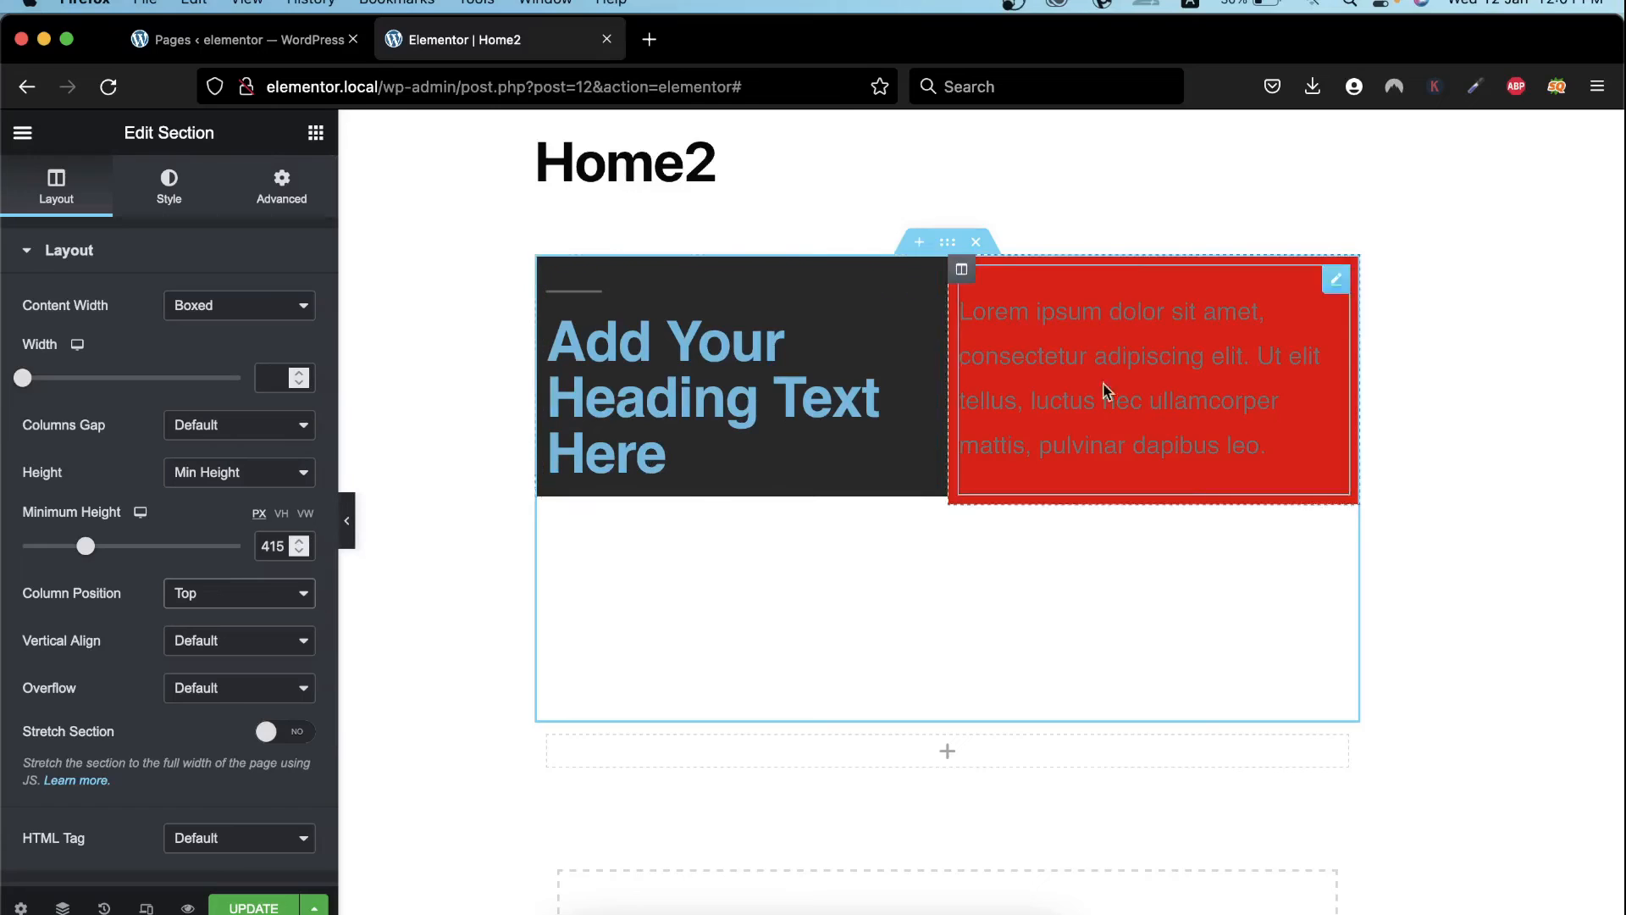
pyautogui.click(255, 596)
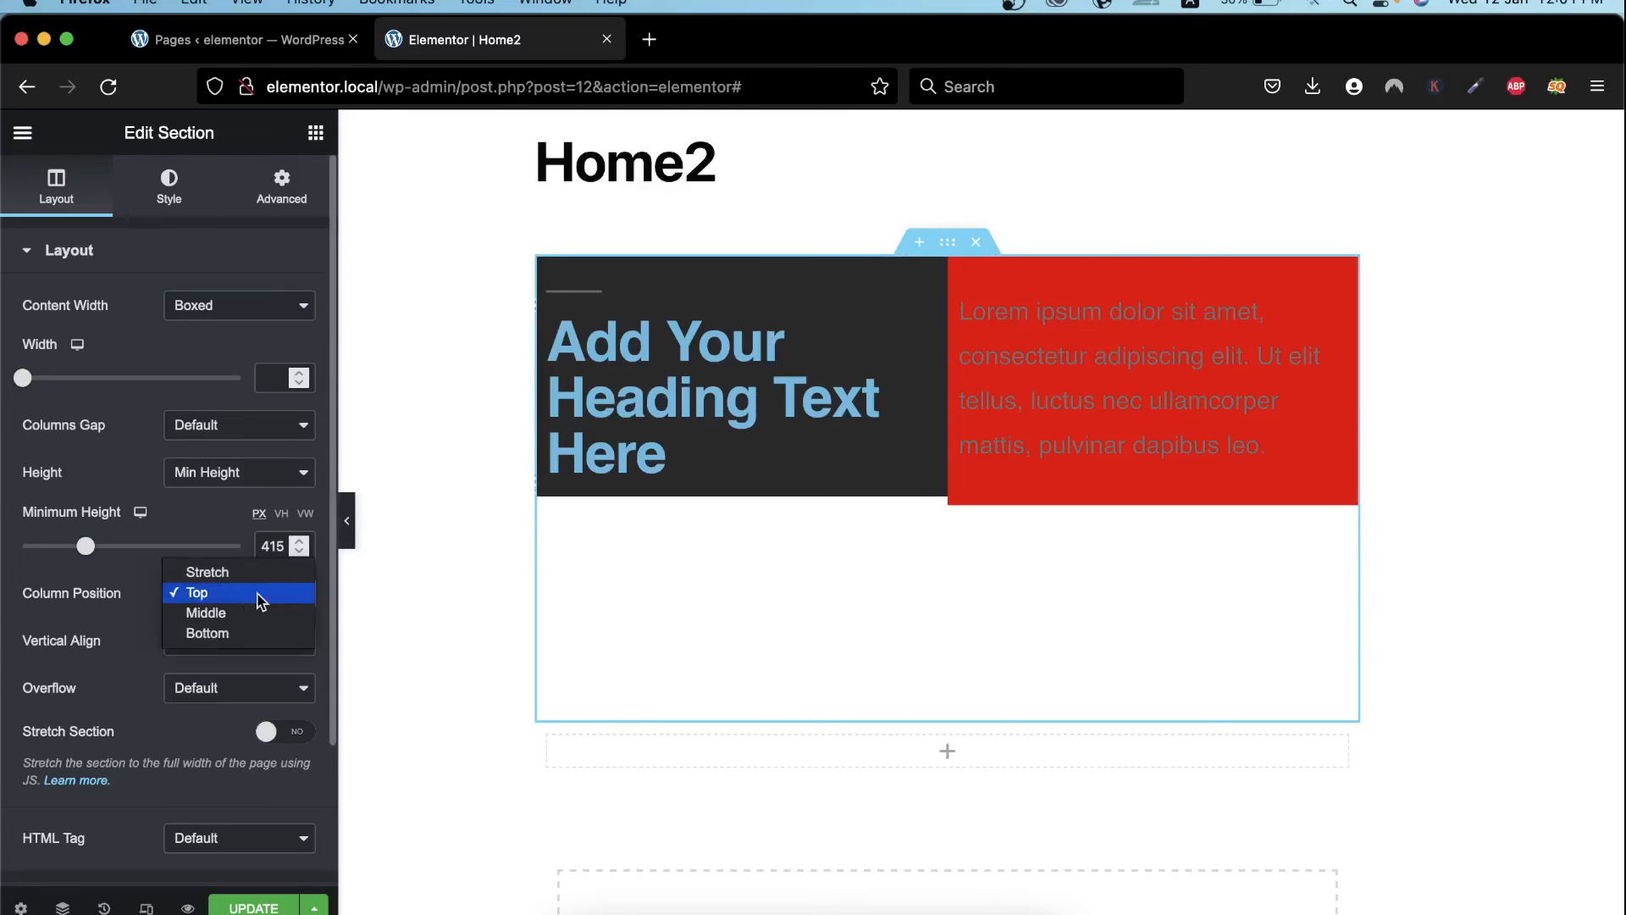
pyautogui.click(212, 634)
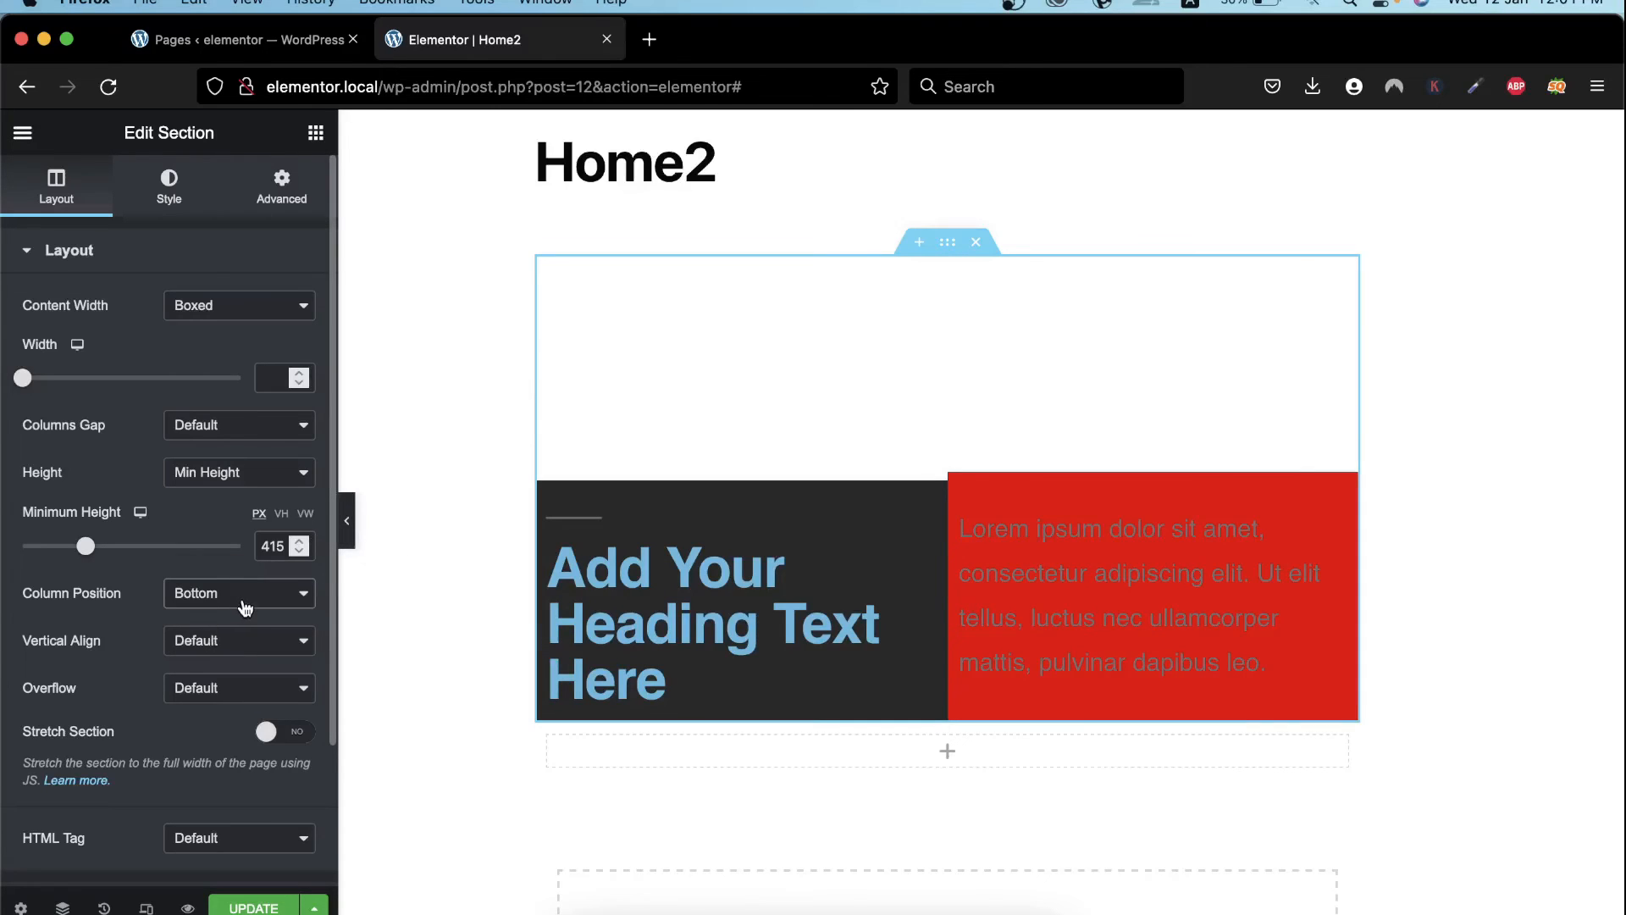
# Try the Stretch column position on the section and restore the Middle position
pyautogui.click(241, 598)
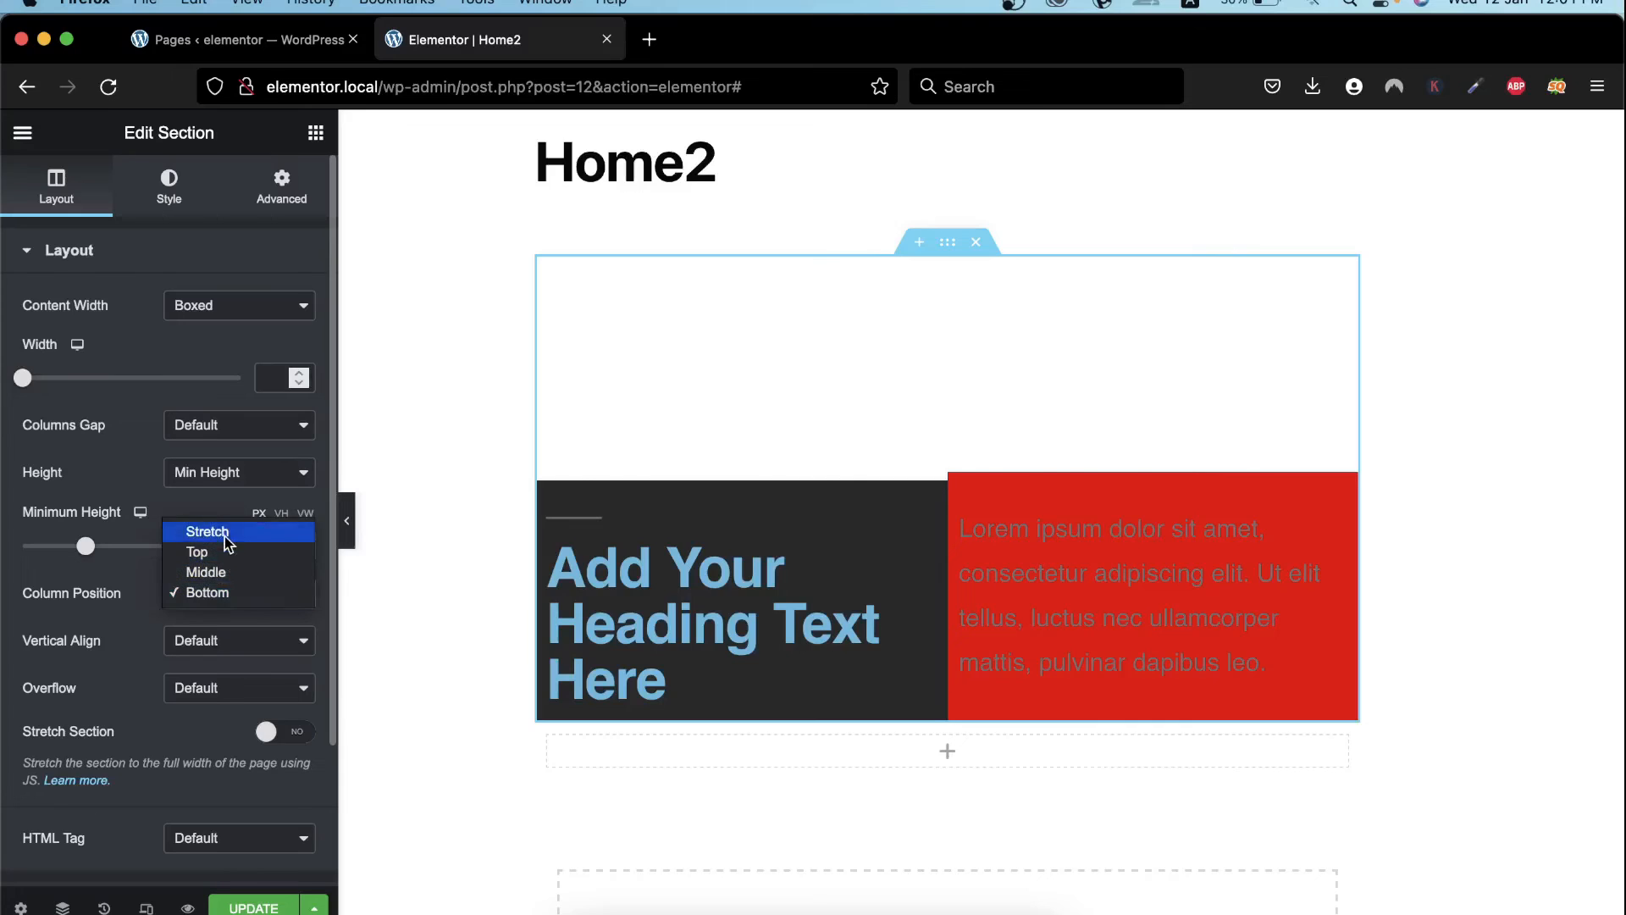
pyautogui.click(225, 532)
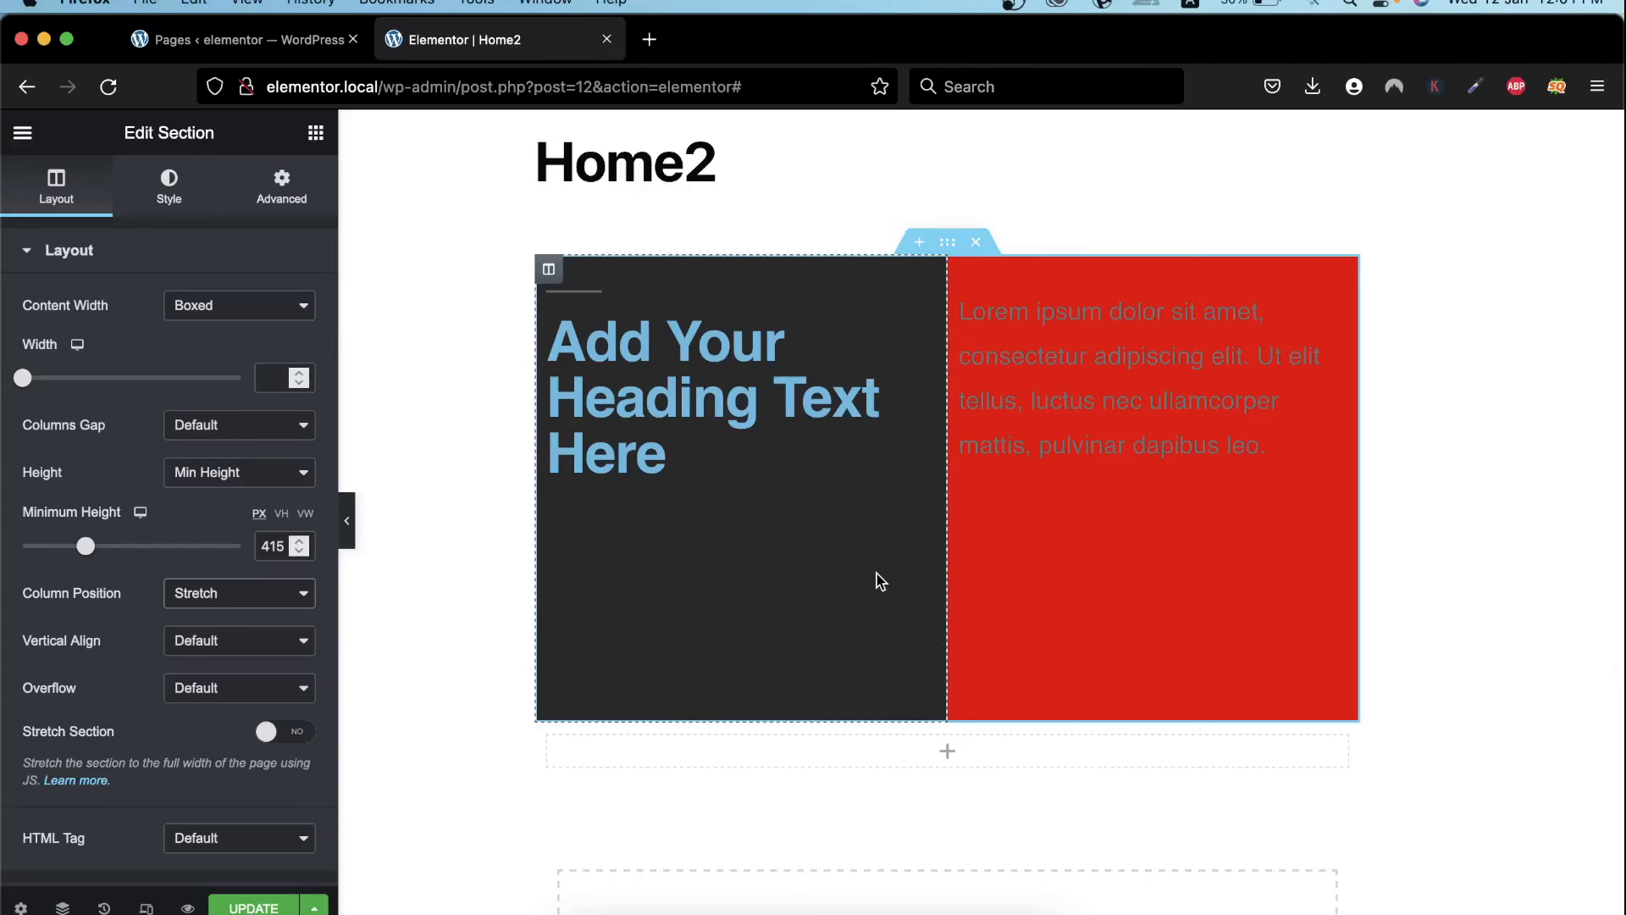
pyautogui.click(238, 597)
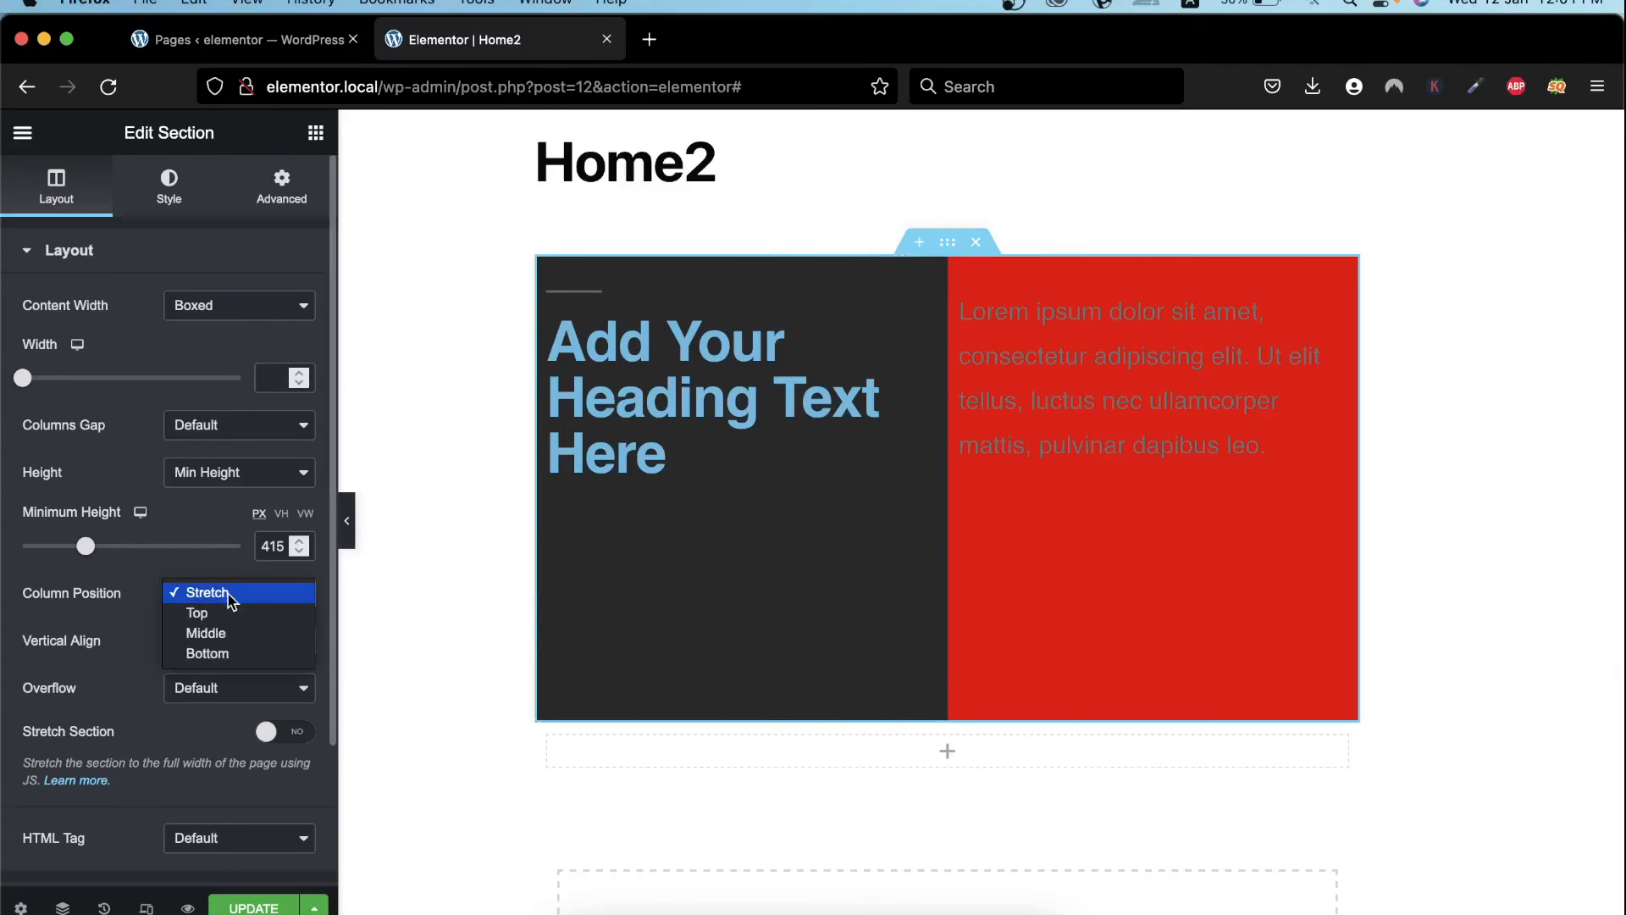
pyautogui.click(206, 633)
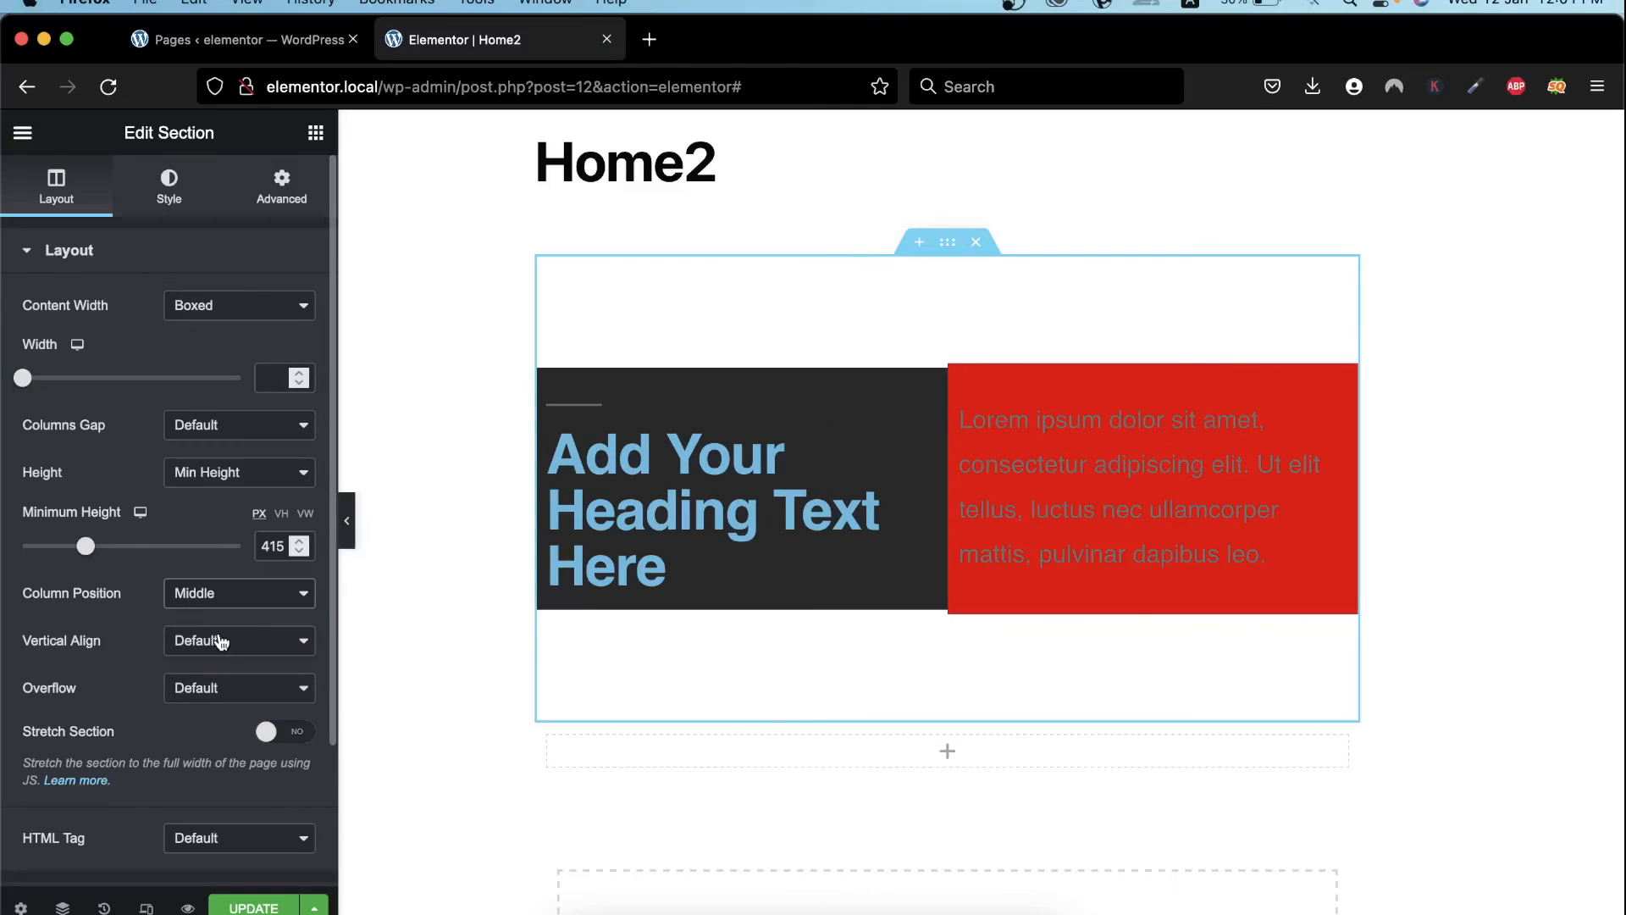
# Set the section's height to Default and update the page
pyautogui.click(241, 479)
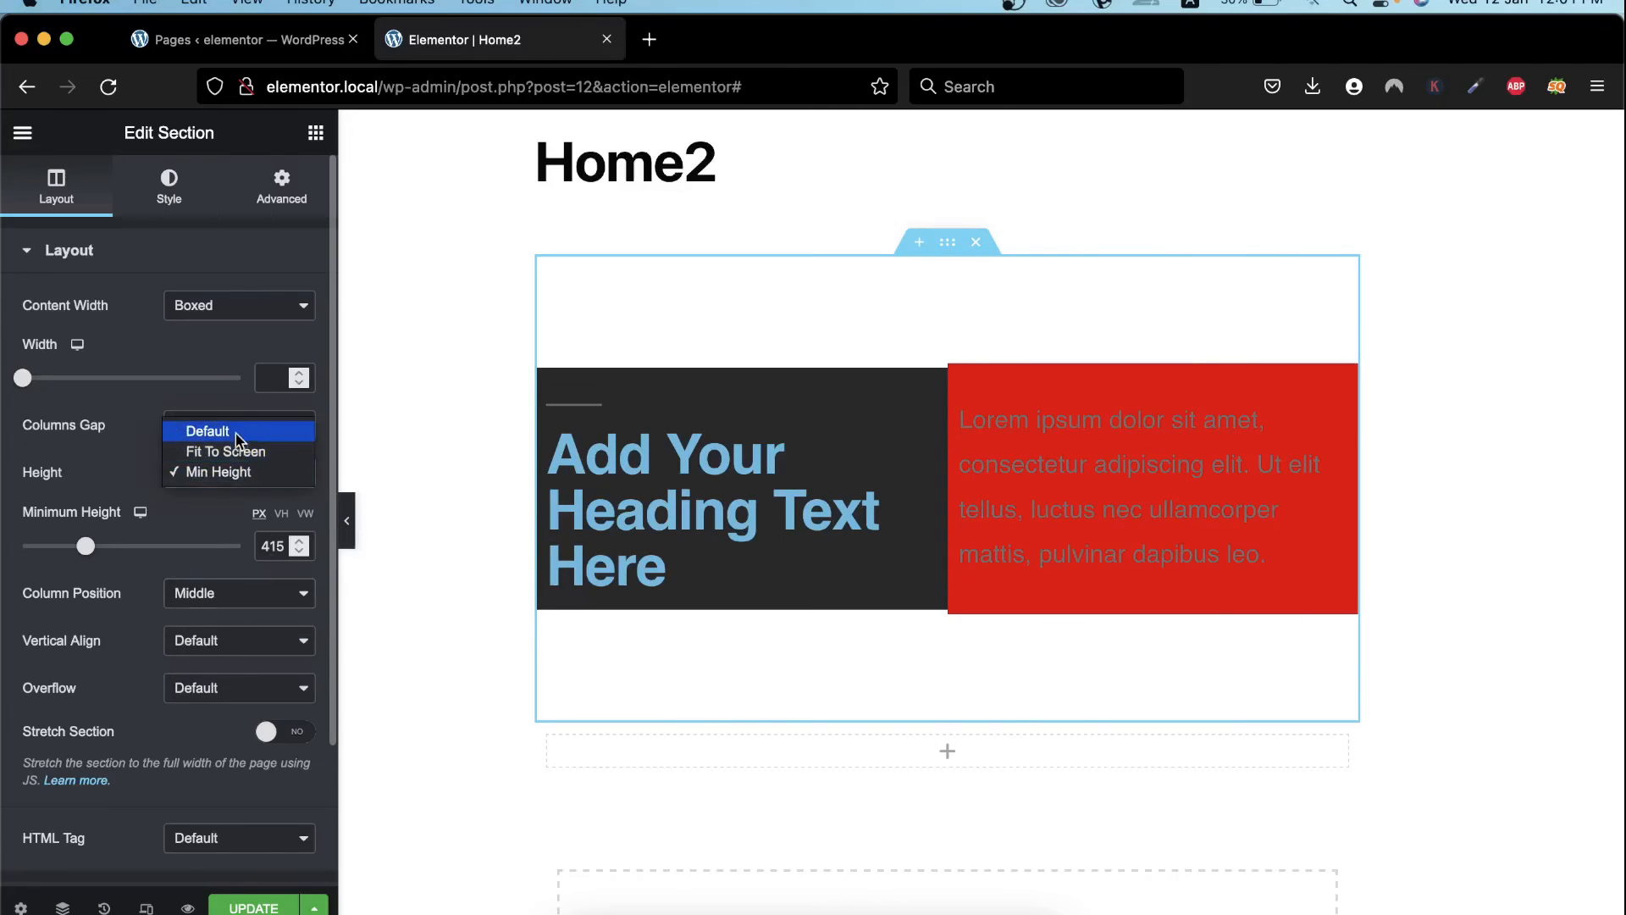
pyautogui.click(238, 433)
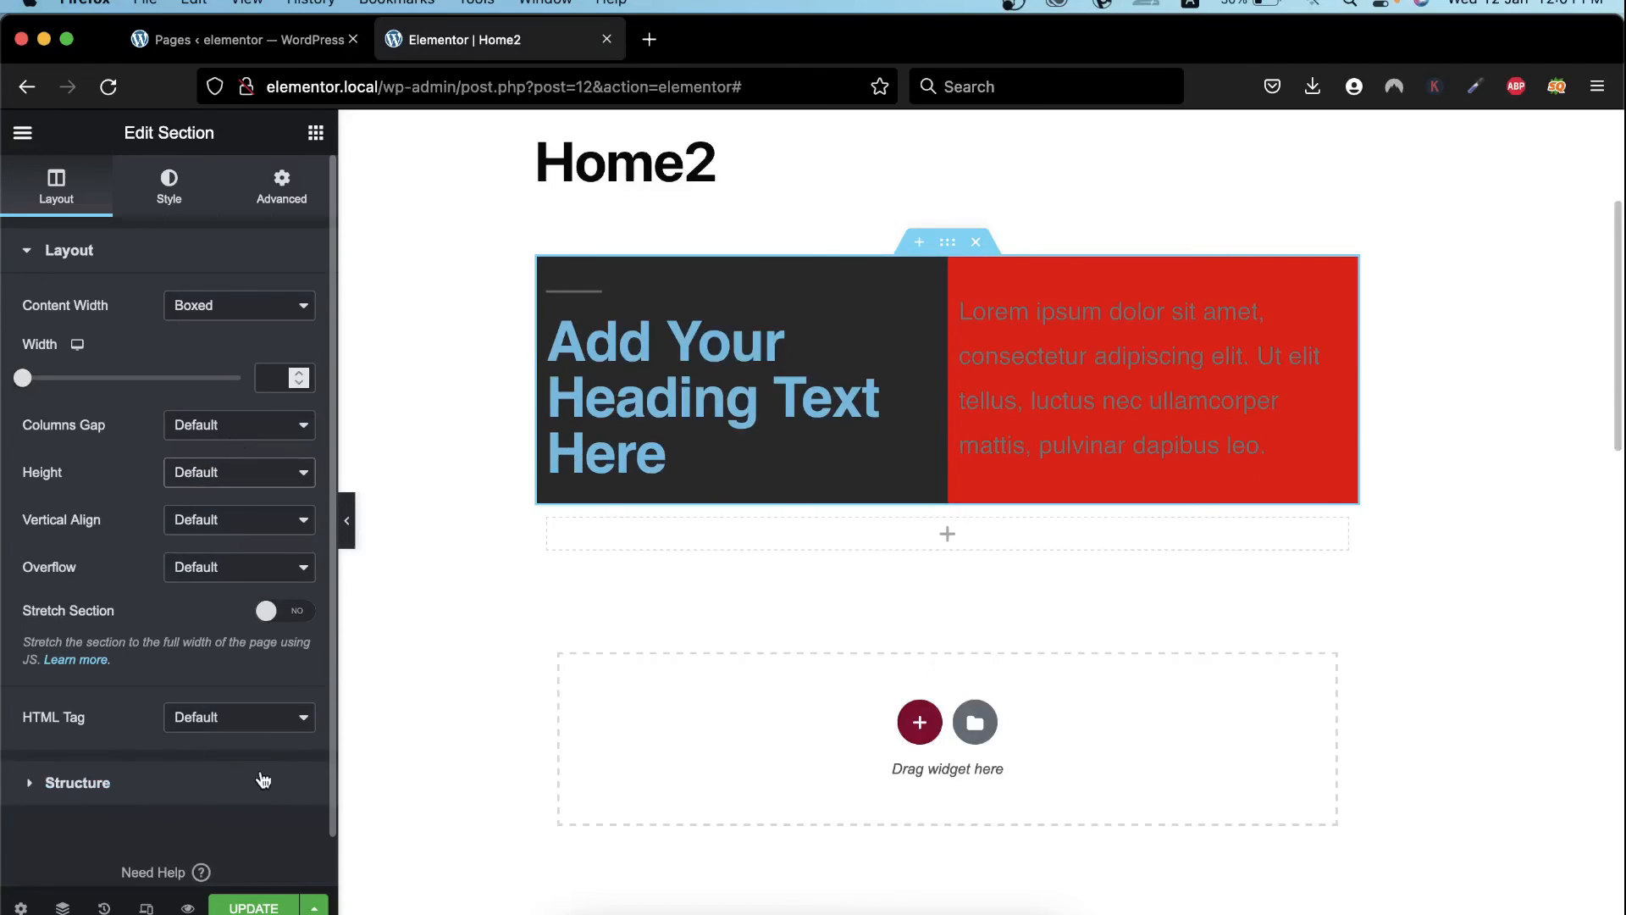
pyautogui.click(258, 907)
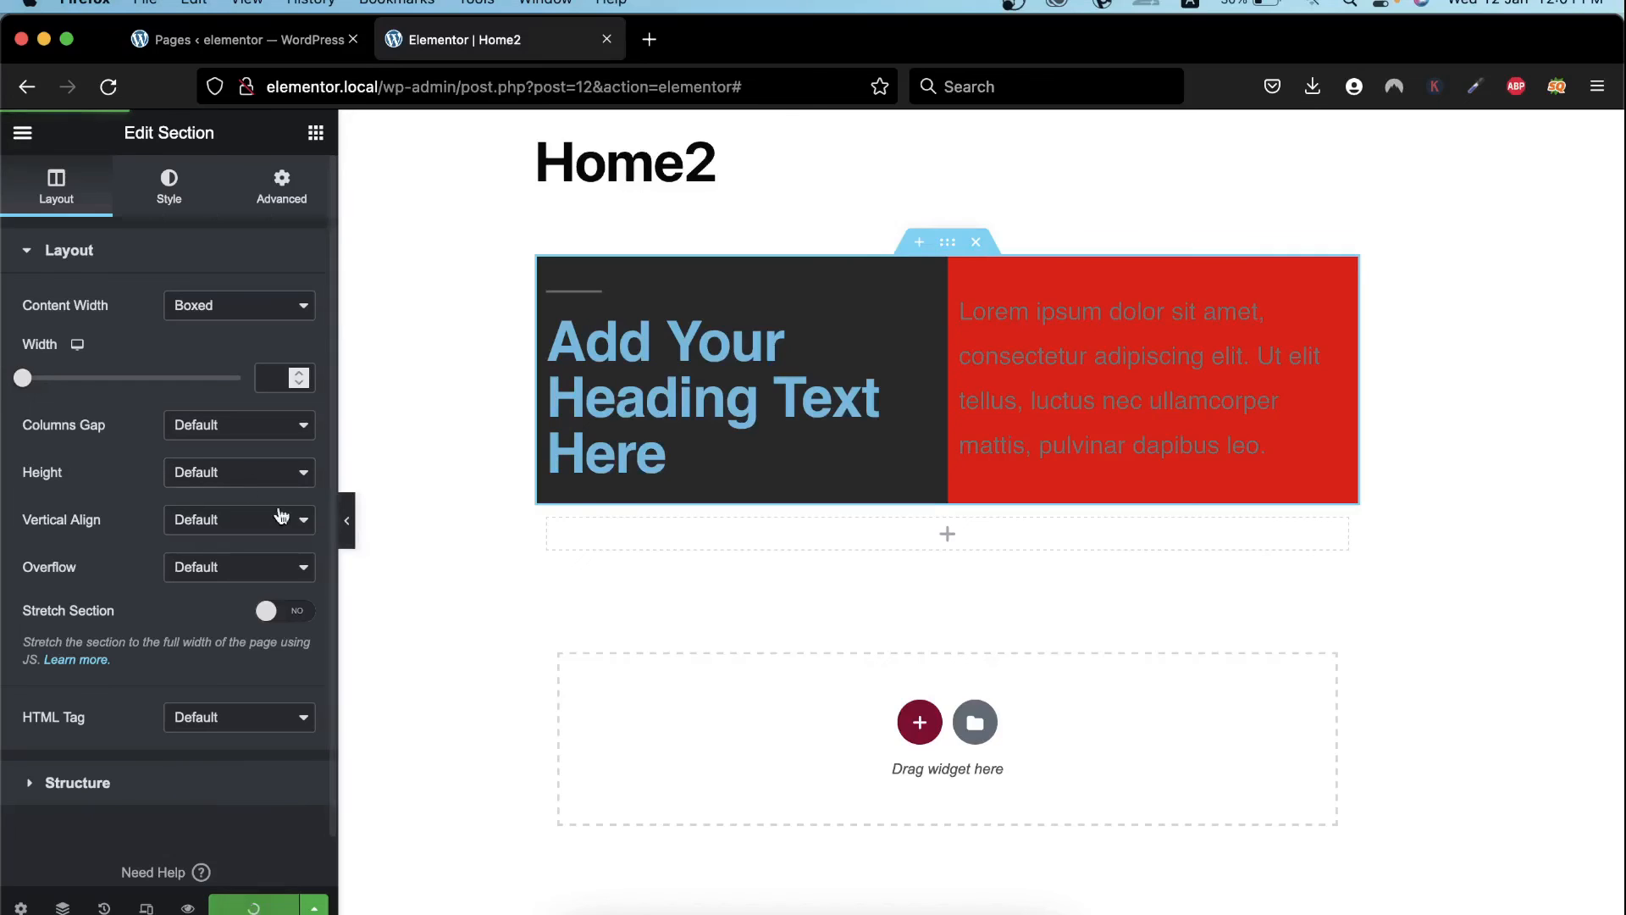
# Try the Top, Bottom and Space Between vertical alignments on the section
pyautogui.click(193, 519)
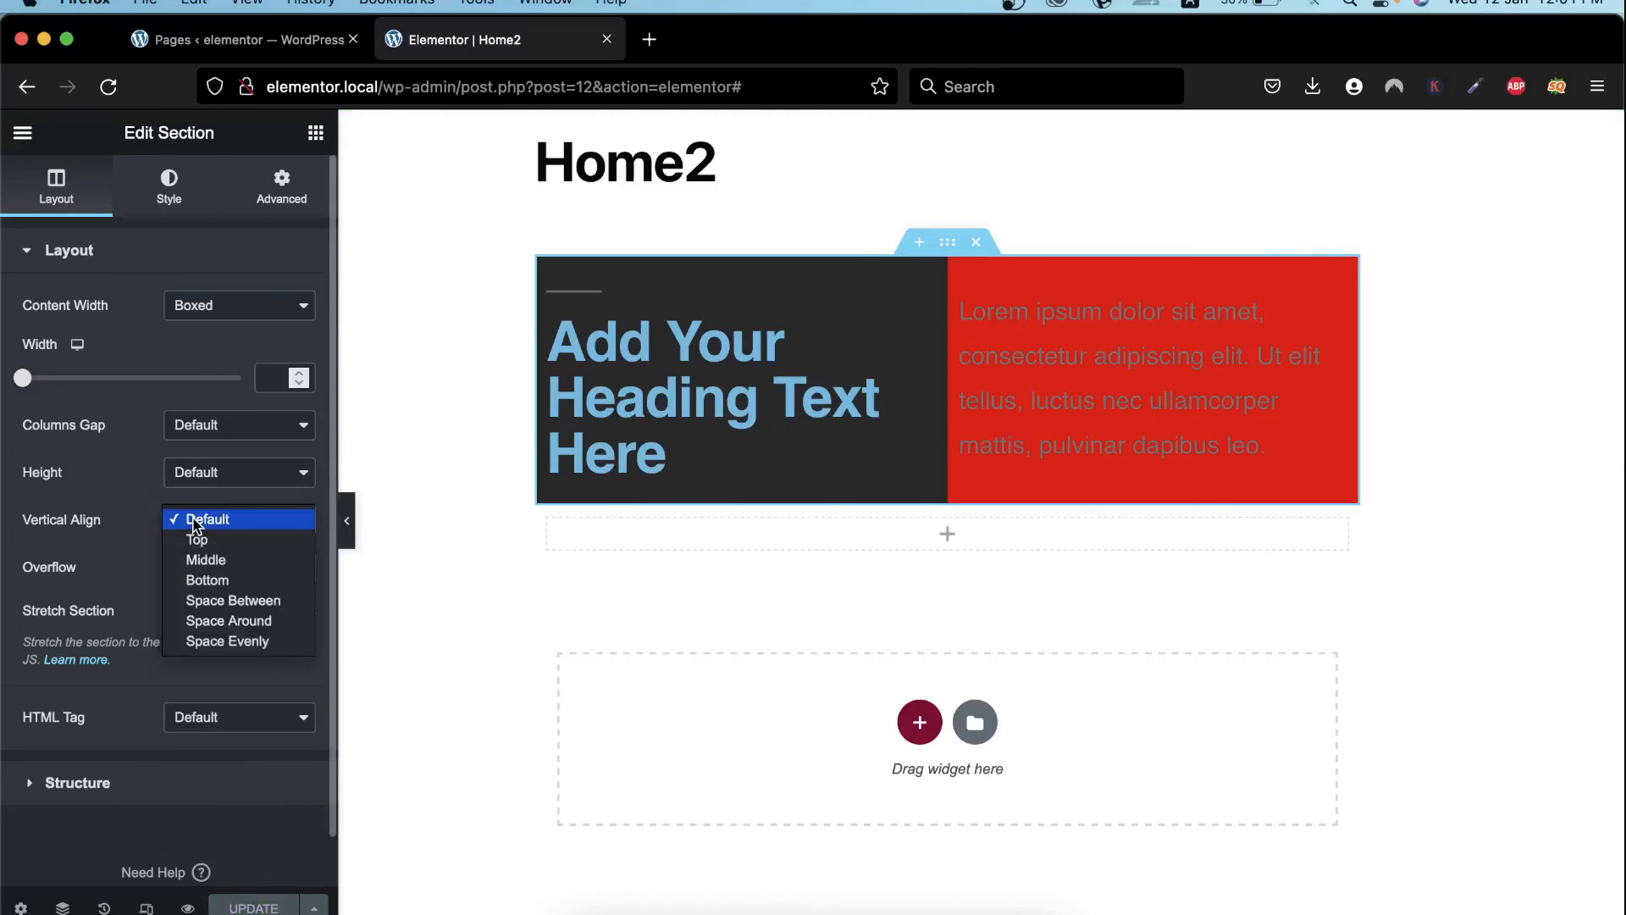
pyautogui.click(197, 540)
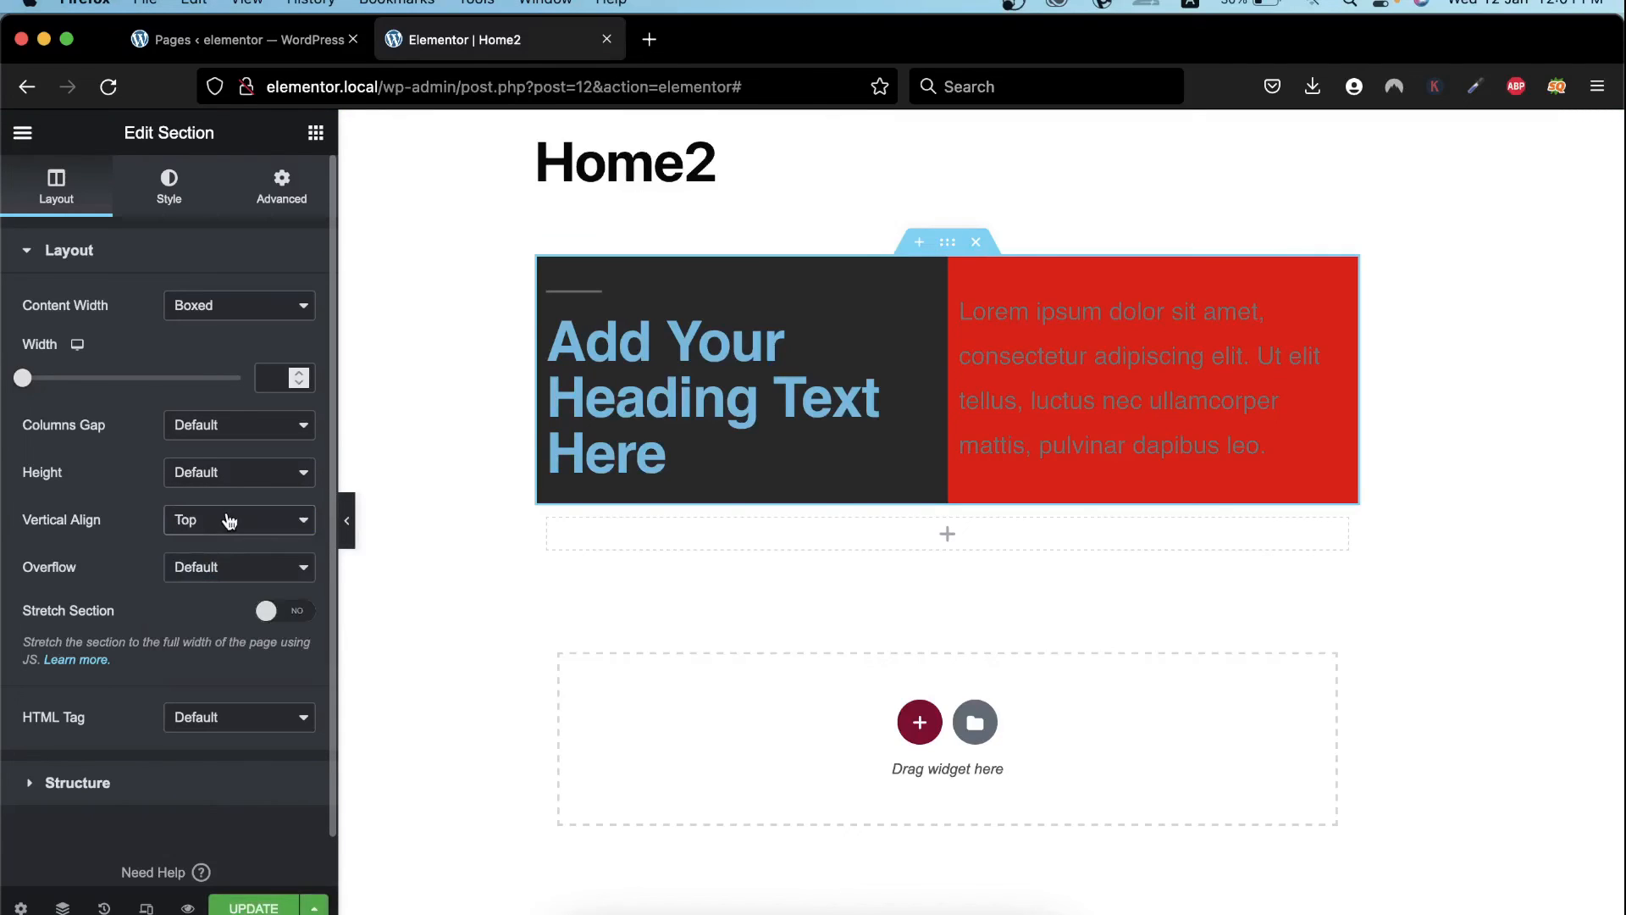
pyautogui.click(226, 519)
pyautogui.click(211, 557)
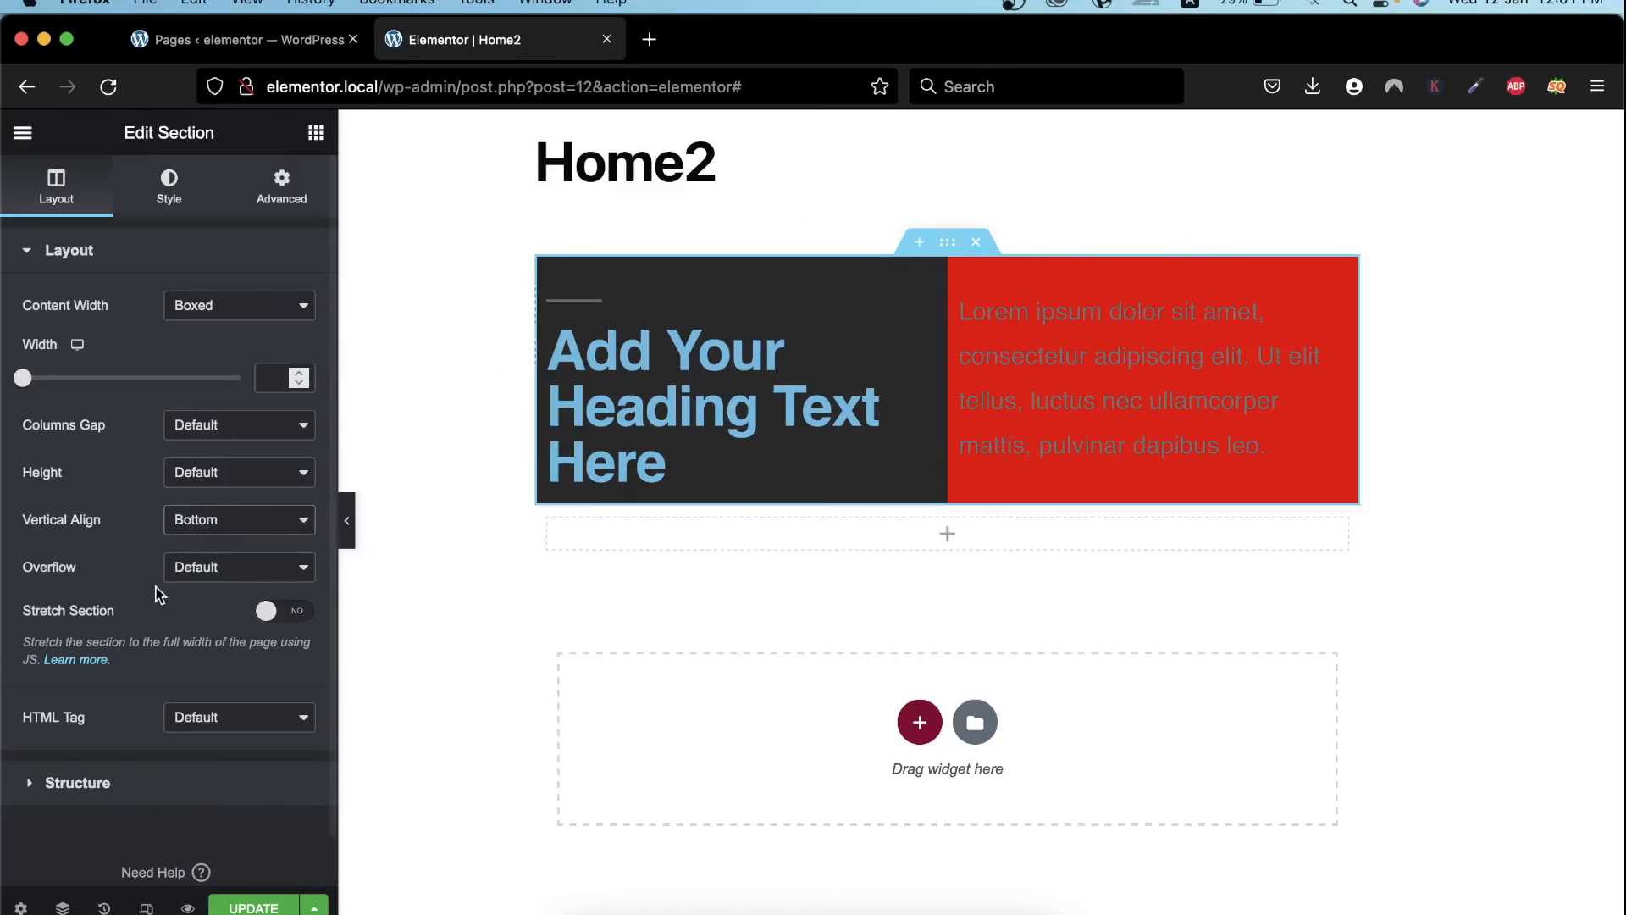
pyautogui.click(246, 526)
pyautogui.click(222, 535)
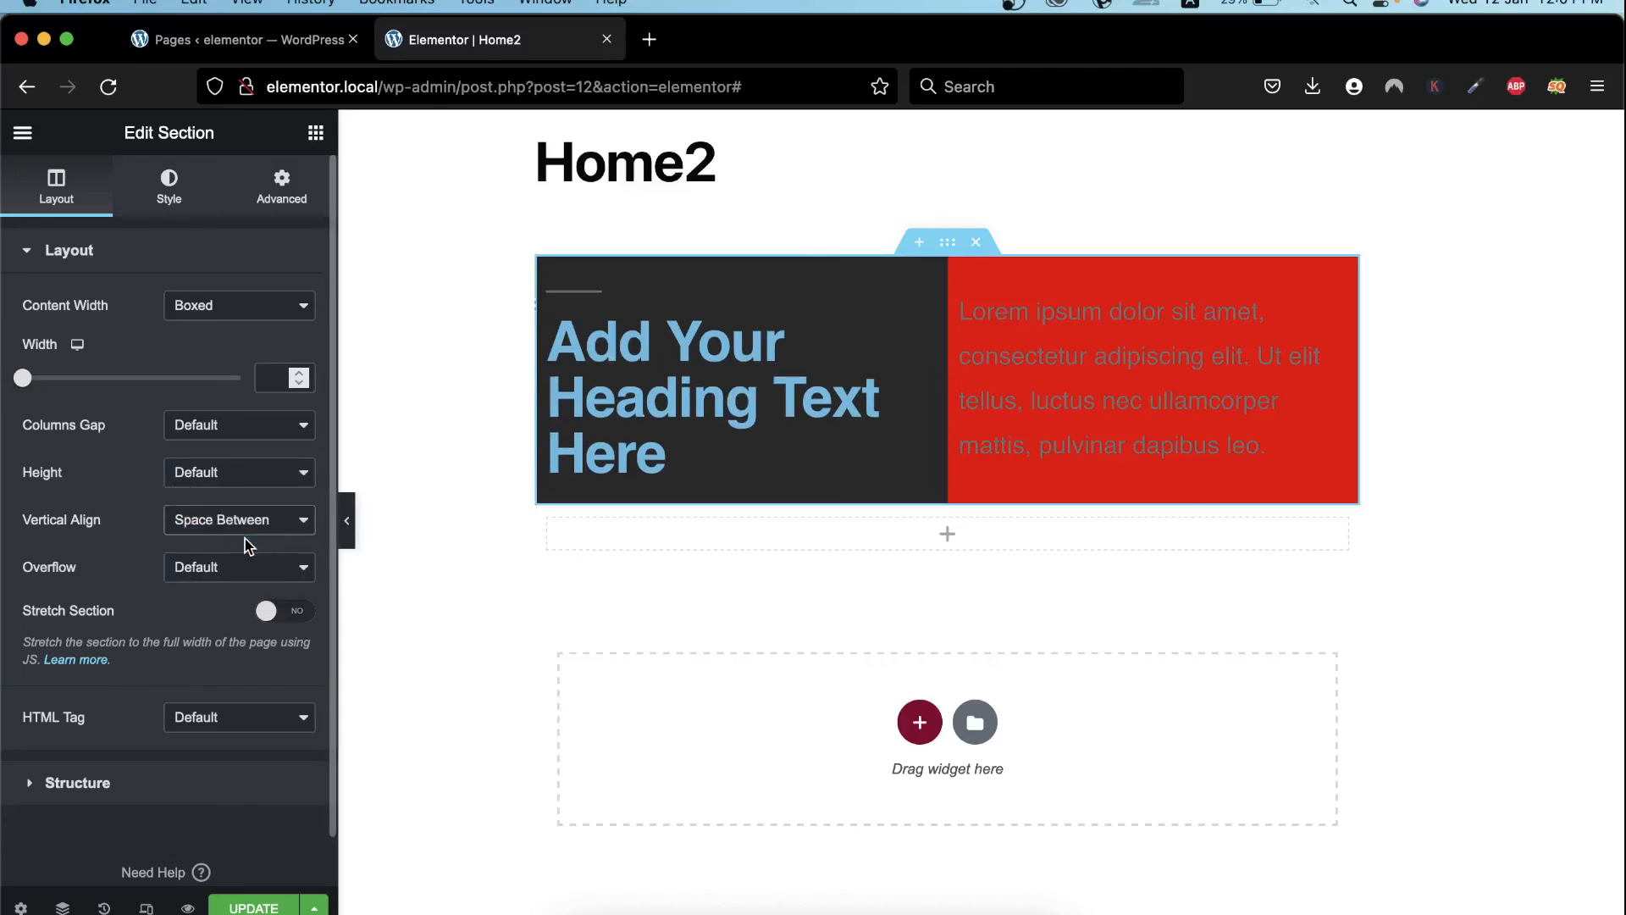
# Try the Space Around vertical alignment on the section and settle on Bottom
pyautogui.click(224, 521)
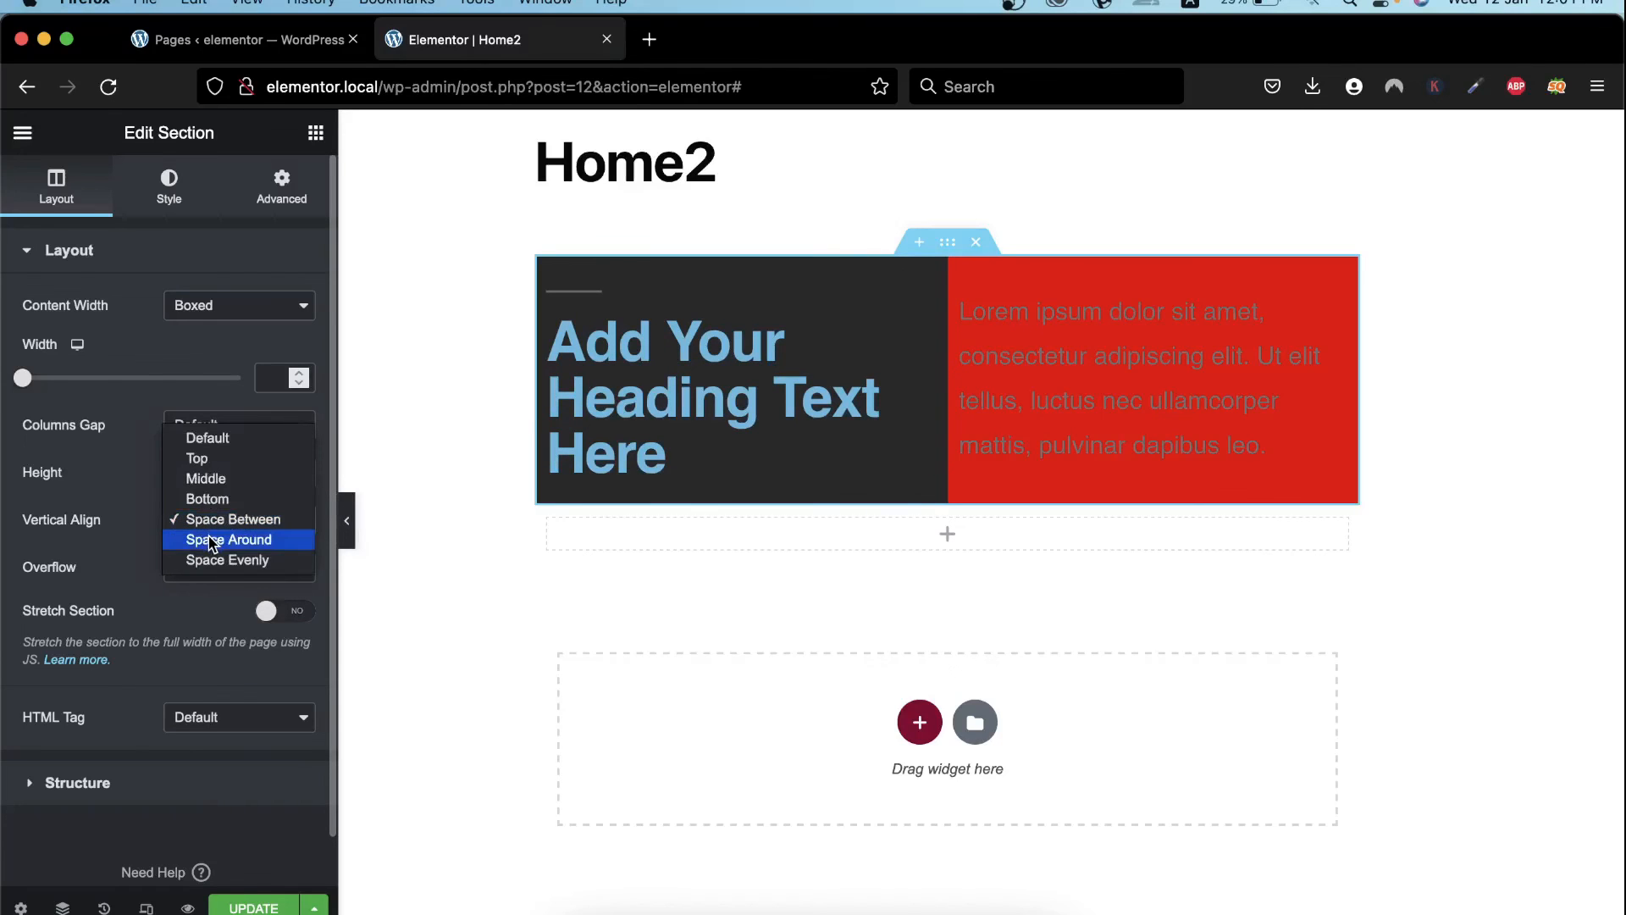
pyautogui.click(212, 539)
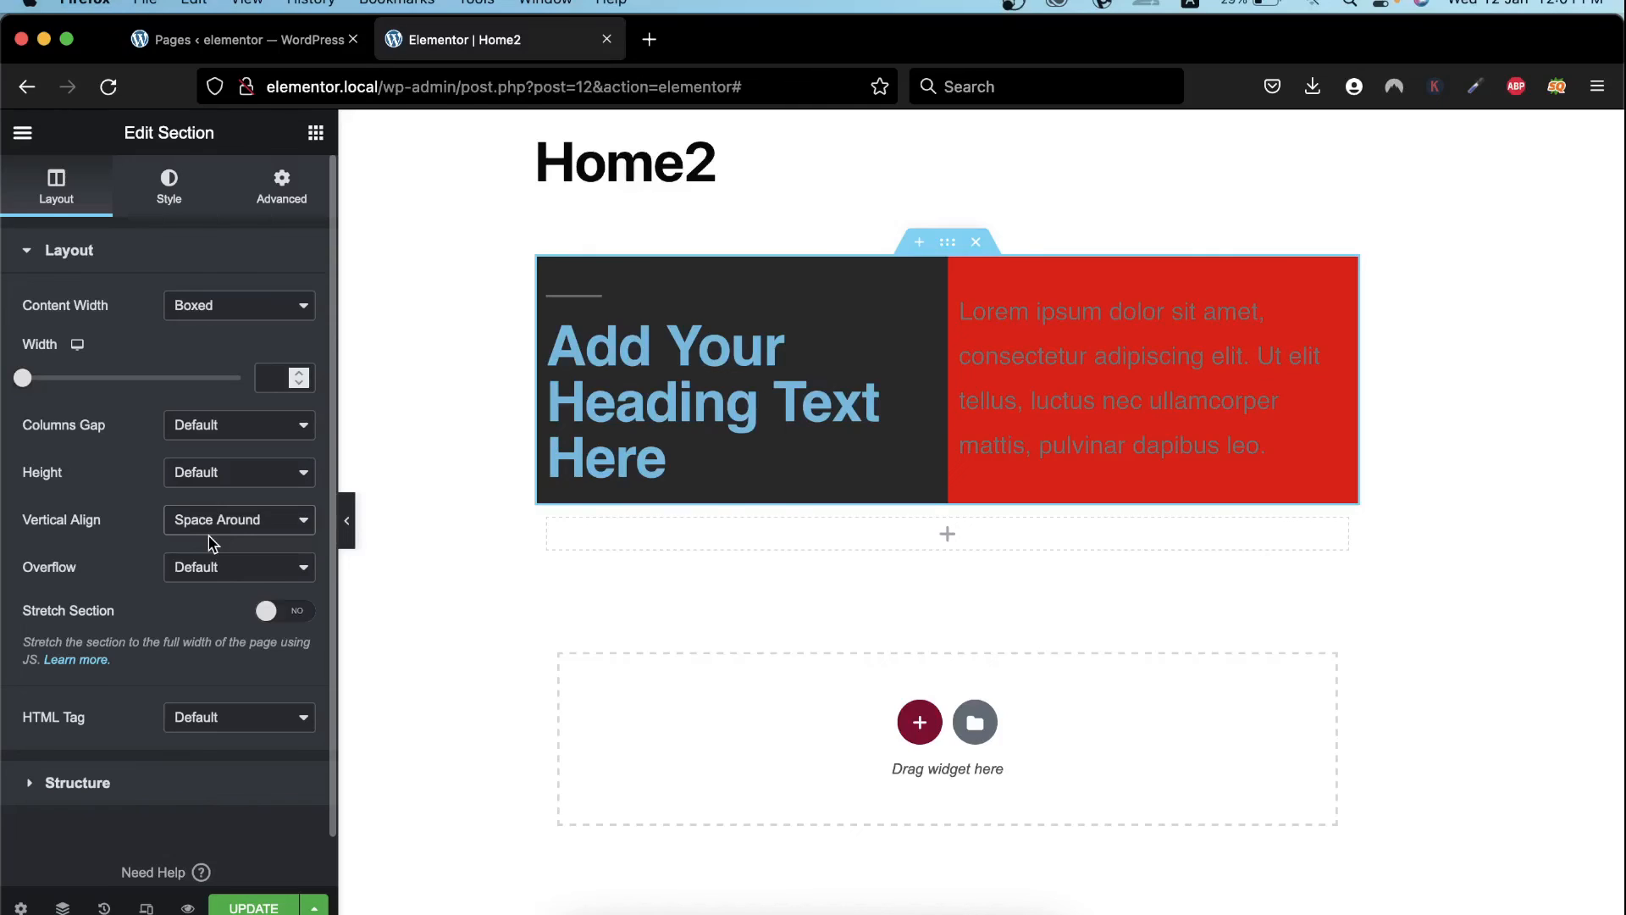
pyautogui.click(202, 525)
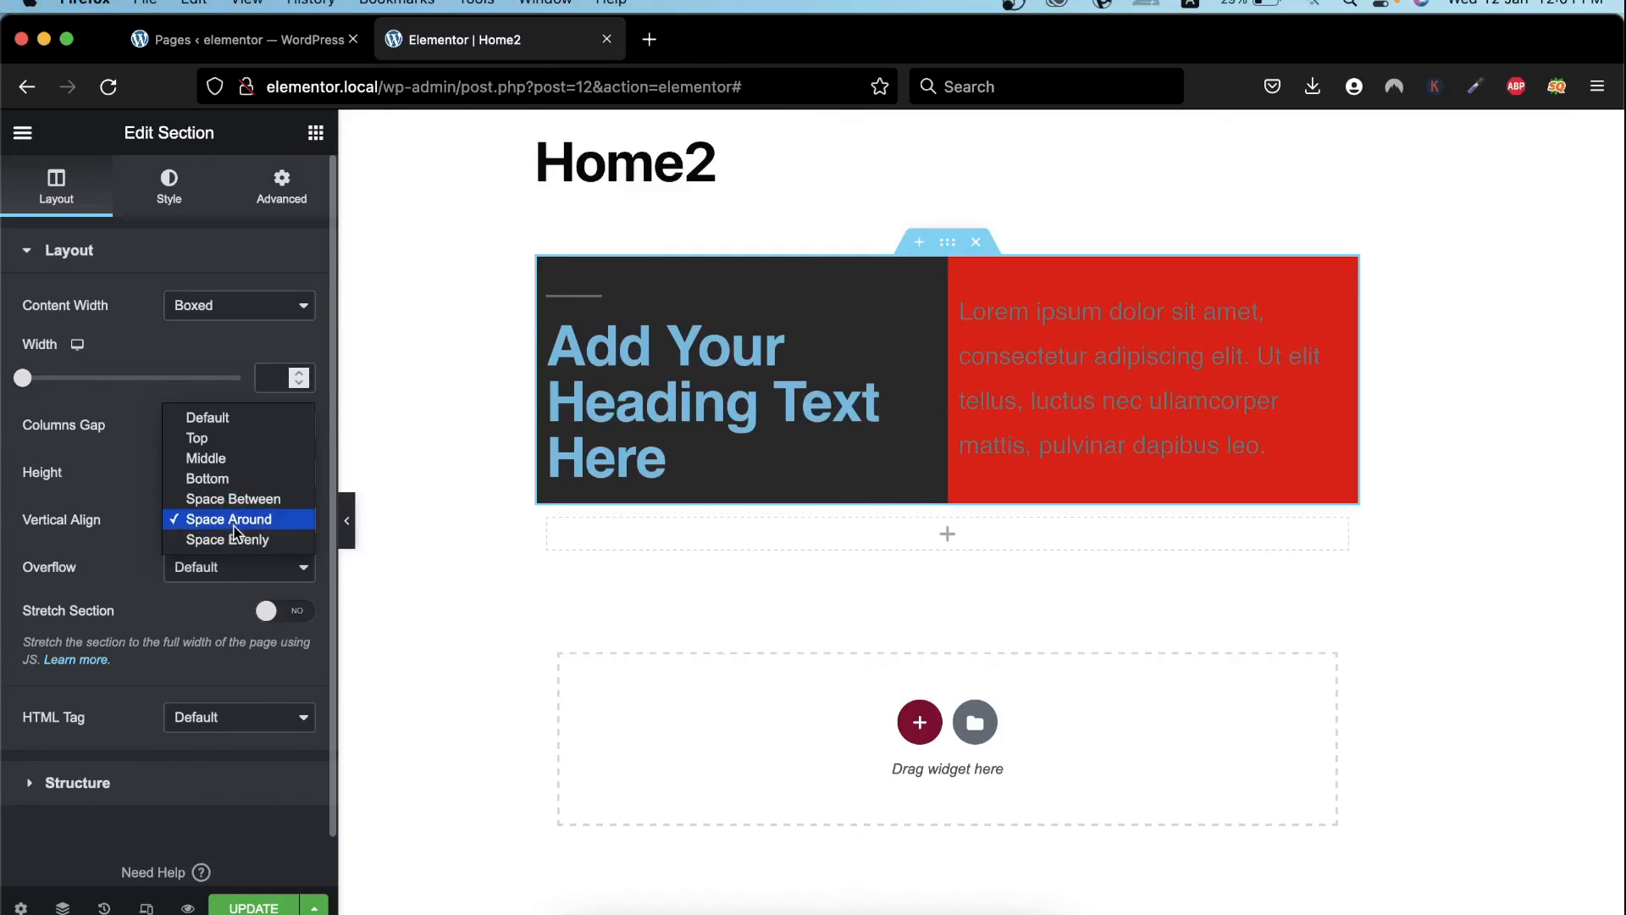
pyautogui.click(213, 479)
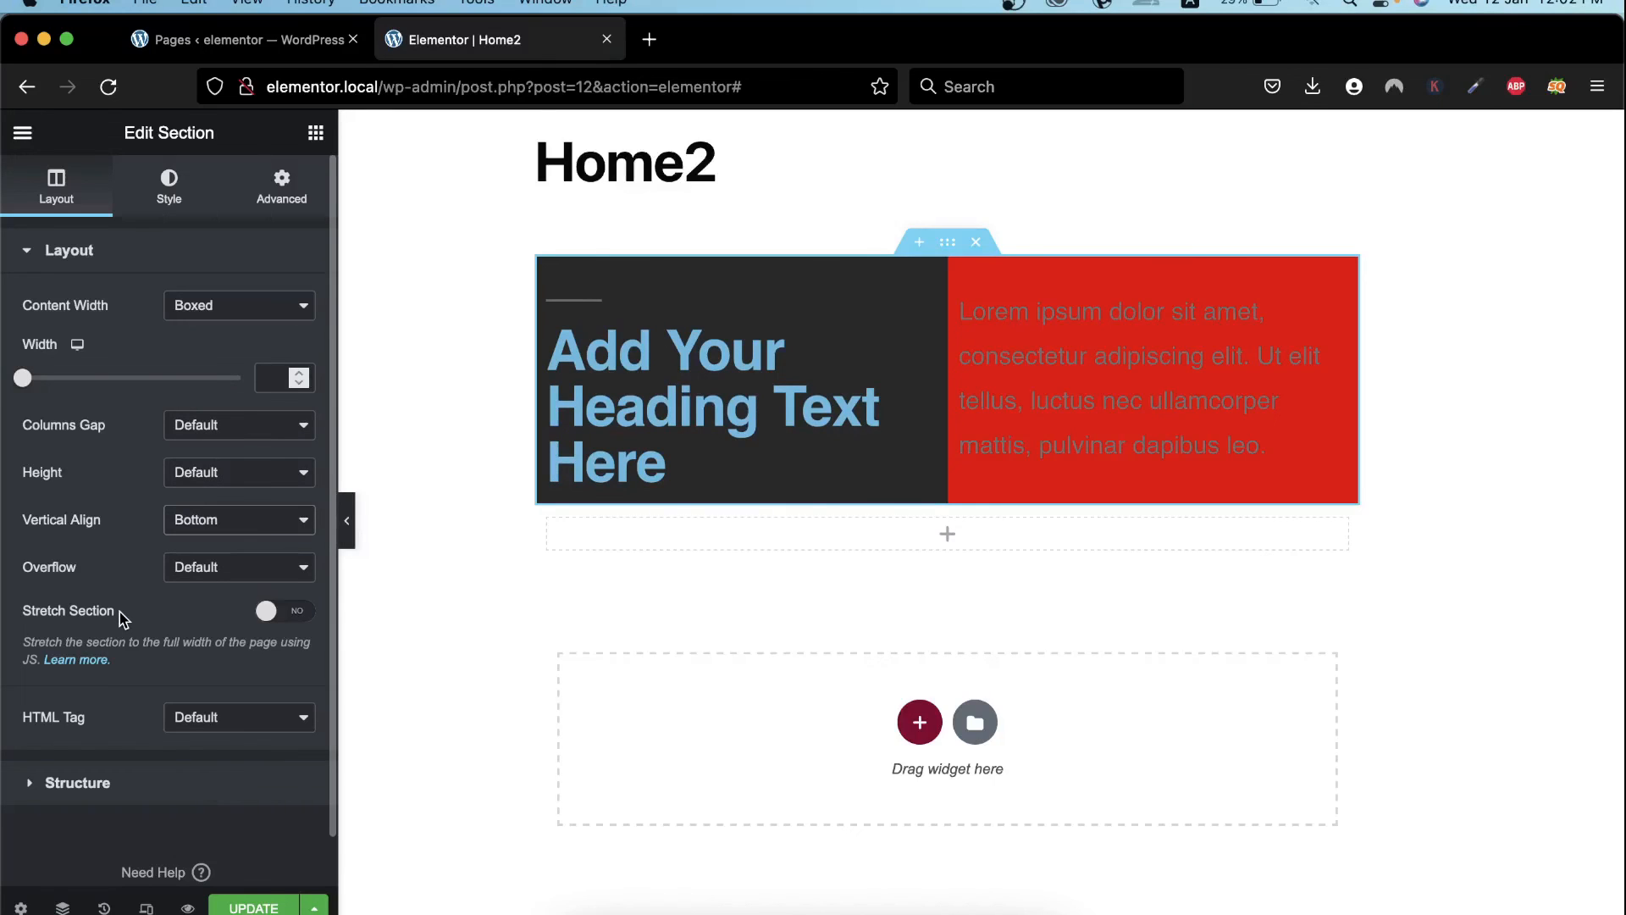
# Enable Stretch Section, try a boxed content width of 500 and clear the width value again
pyautogui.click(293, 612)
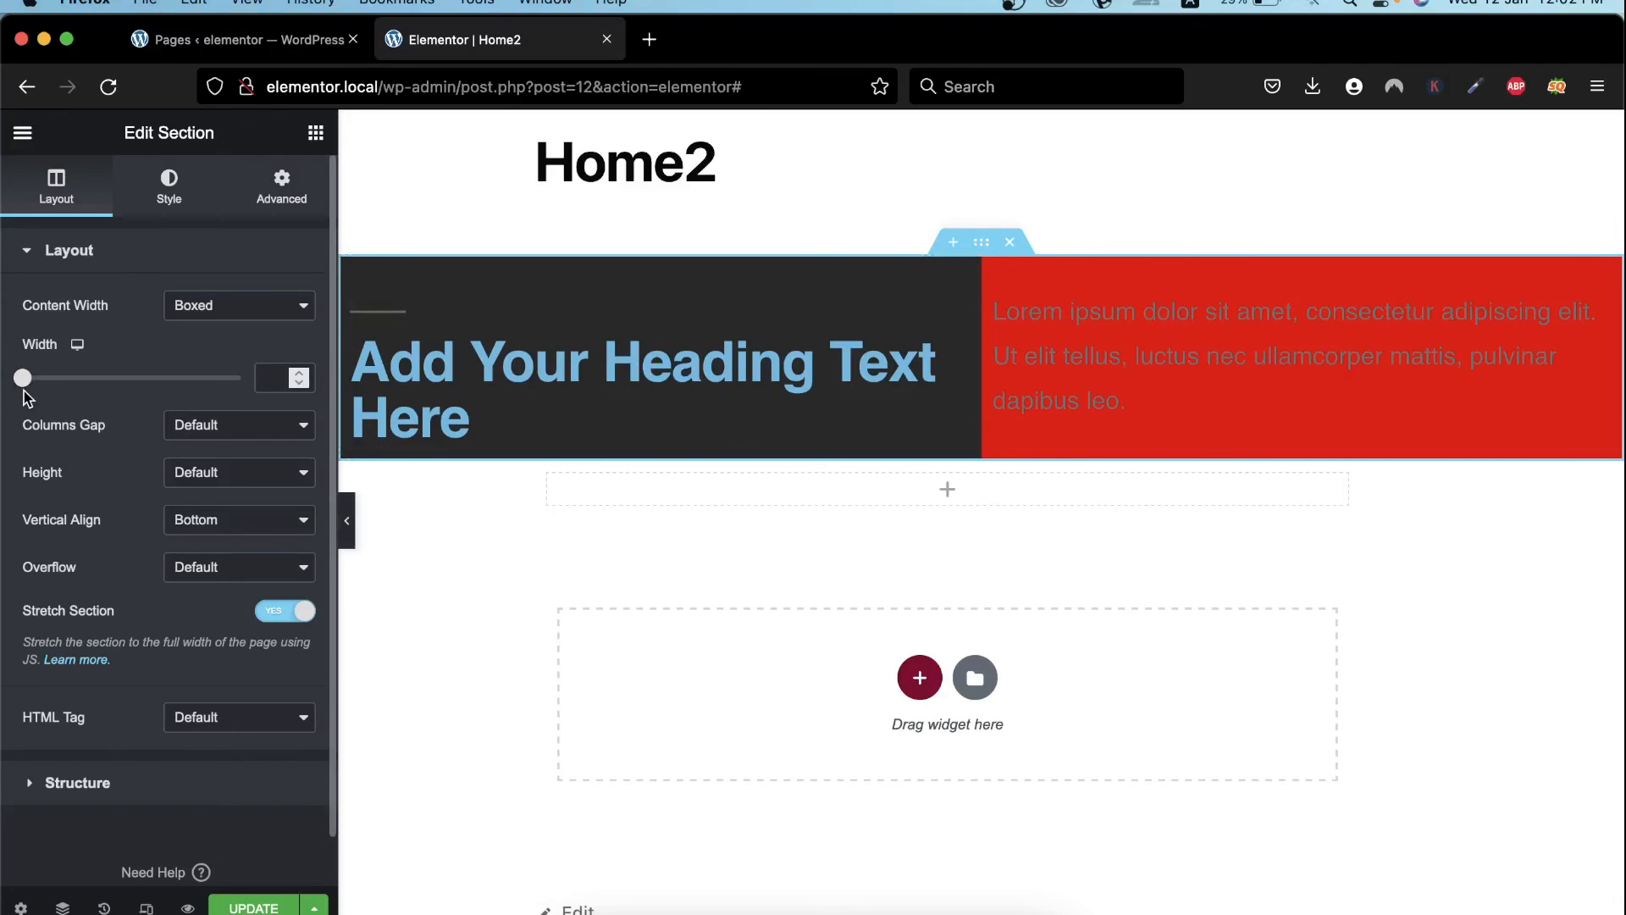
pyautogui.moveTo(26, 386)
pyautogui.mouseDown()
pyautogui.moveTo(127, 383)
pyautogui.moveTo(18, 382)
pyautogui.moveTo(148, 405)
pyautogui.moveTo(17, 405)
pyautogui.mouseUp()
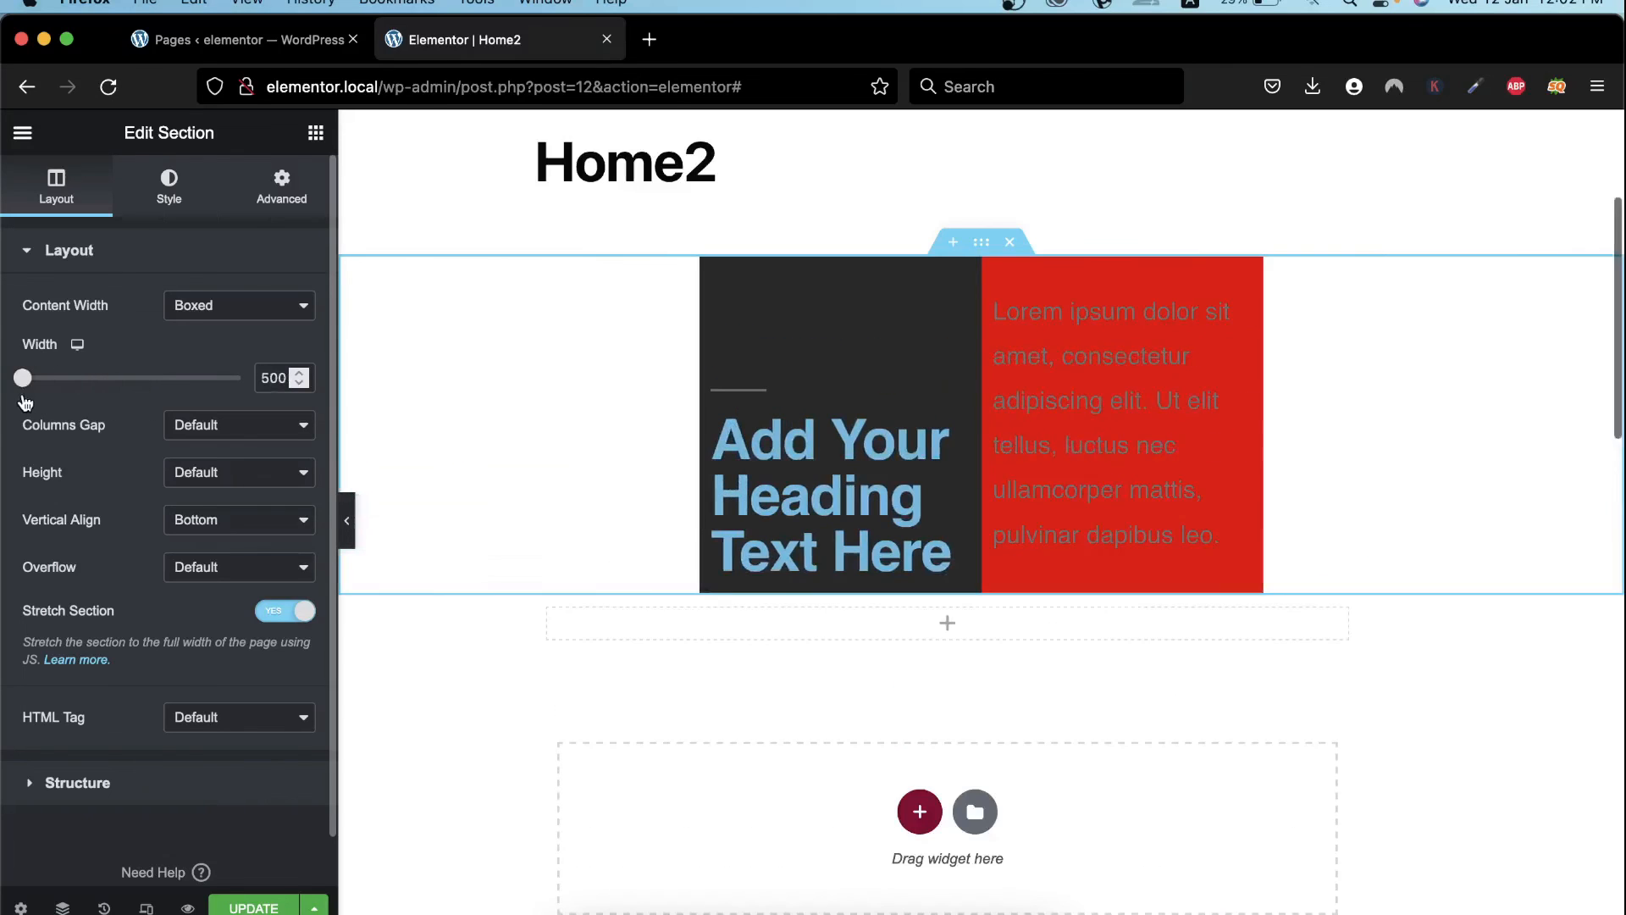
pyautogui.click(256, 312)
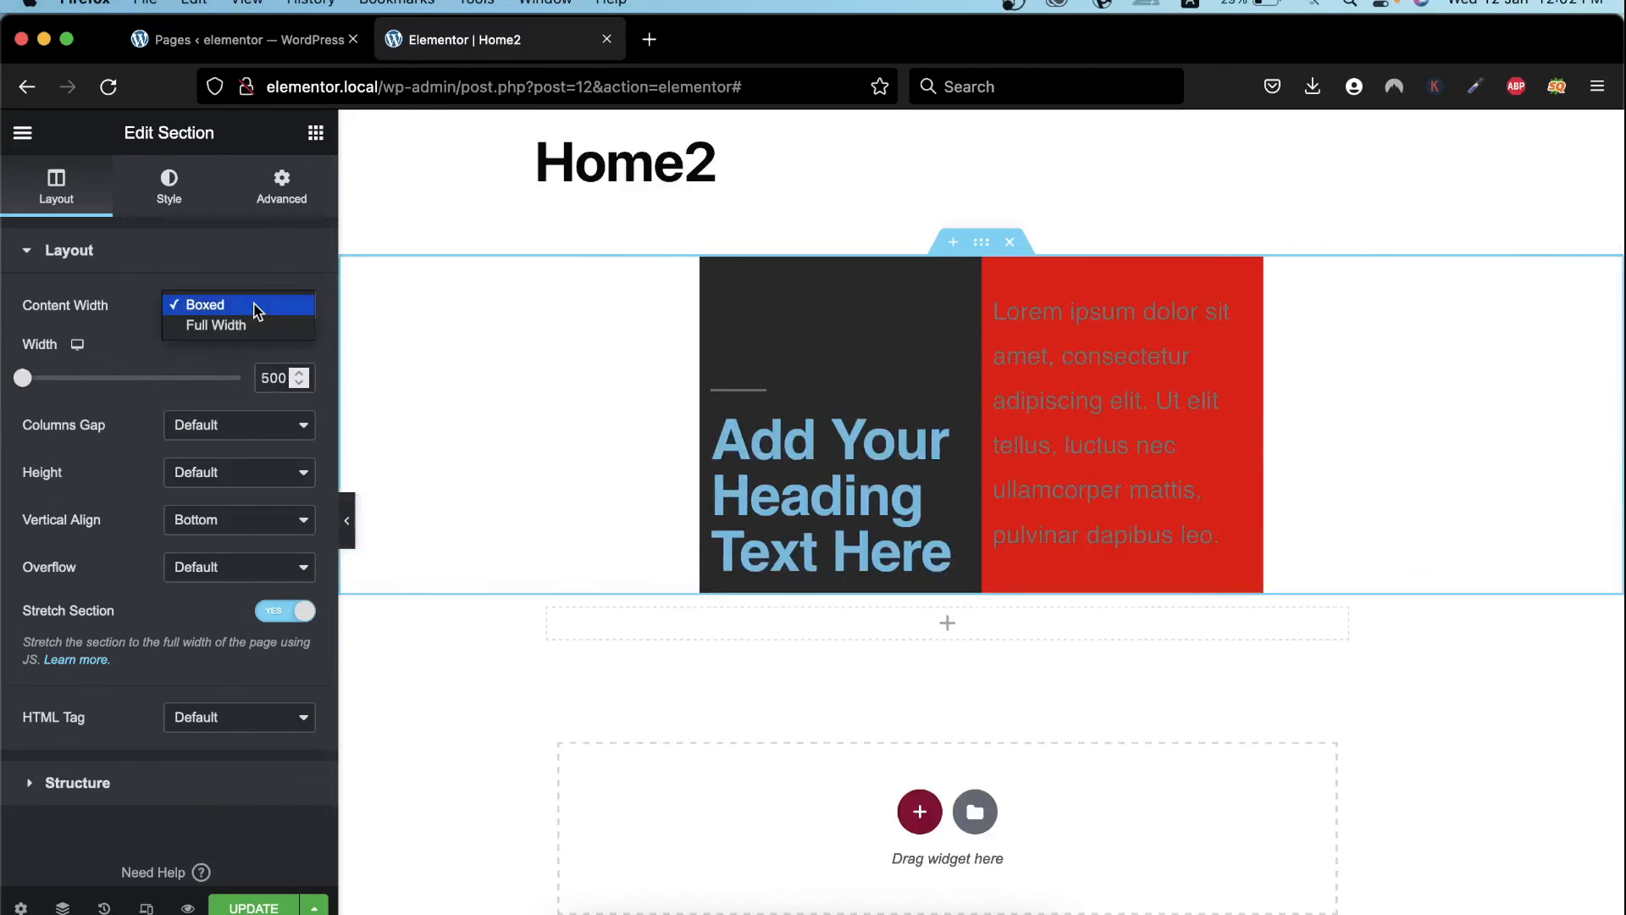
pyautogui.click(278, 378)
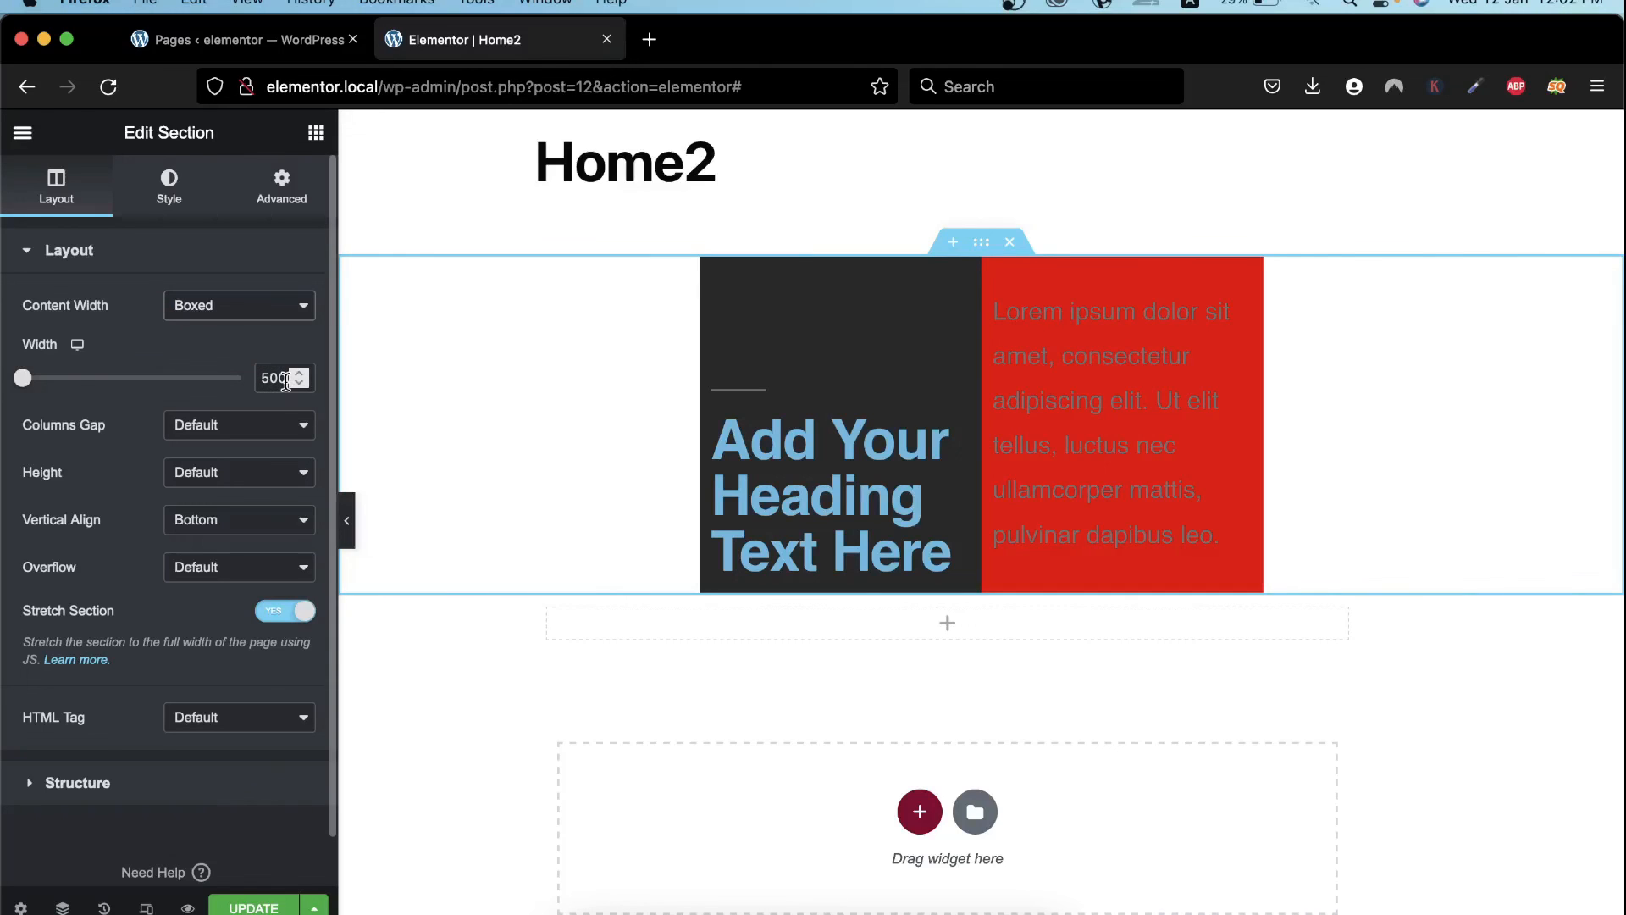
pyautogui.press('BackSpace')
pyautogui.press('BackSpace')
pyautogui.press('BackSpace')
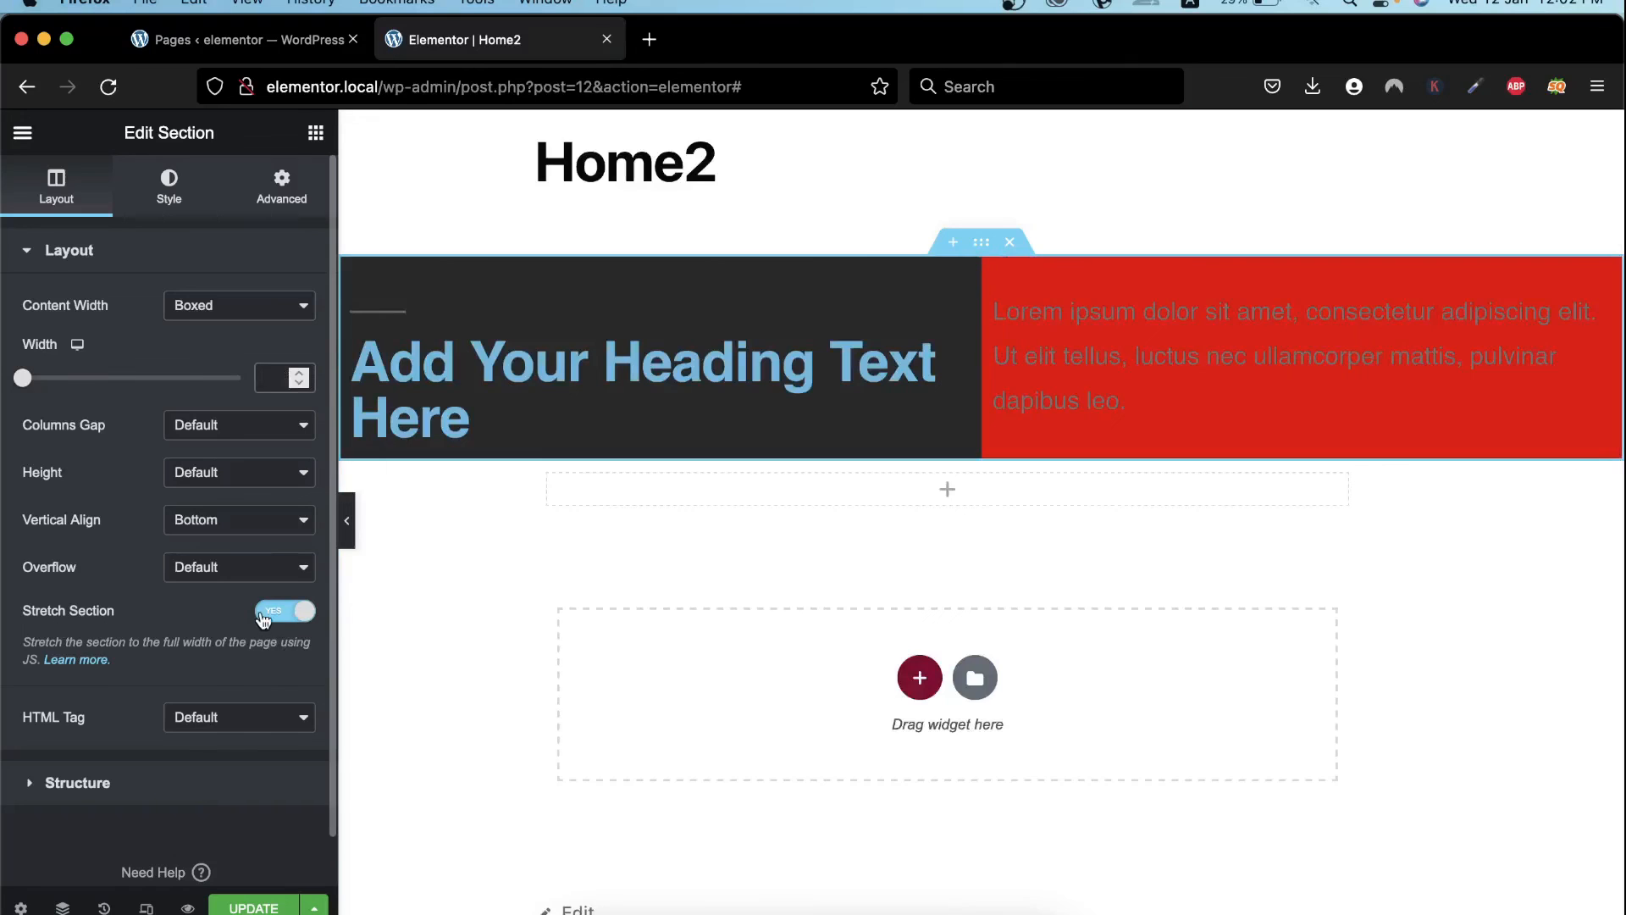
# Switch Stretch Section off and back on for comparison and check the section's HTML tag setting
pyautogui.click(265, 615)
pyautogui.click(265, 615)
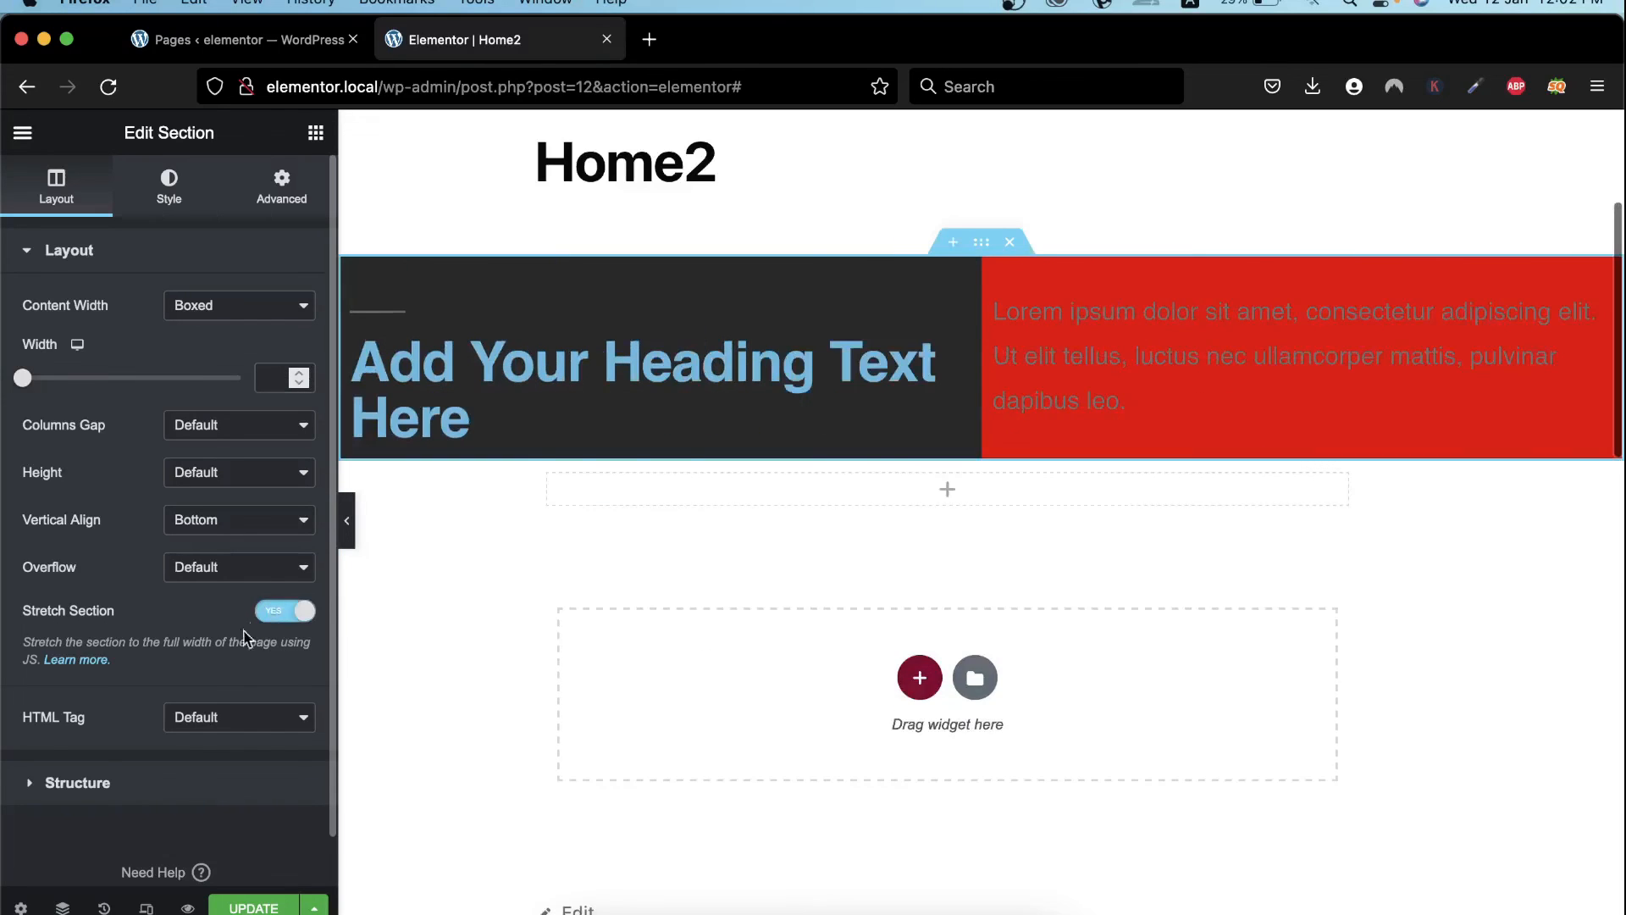
pyautogui.click(207, 720)
pyautogui.click(208, 720)
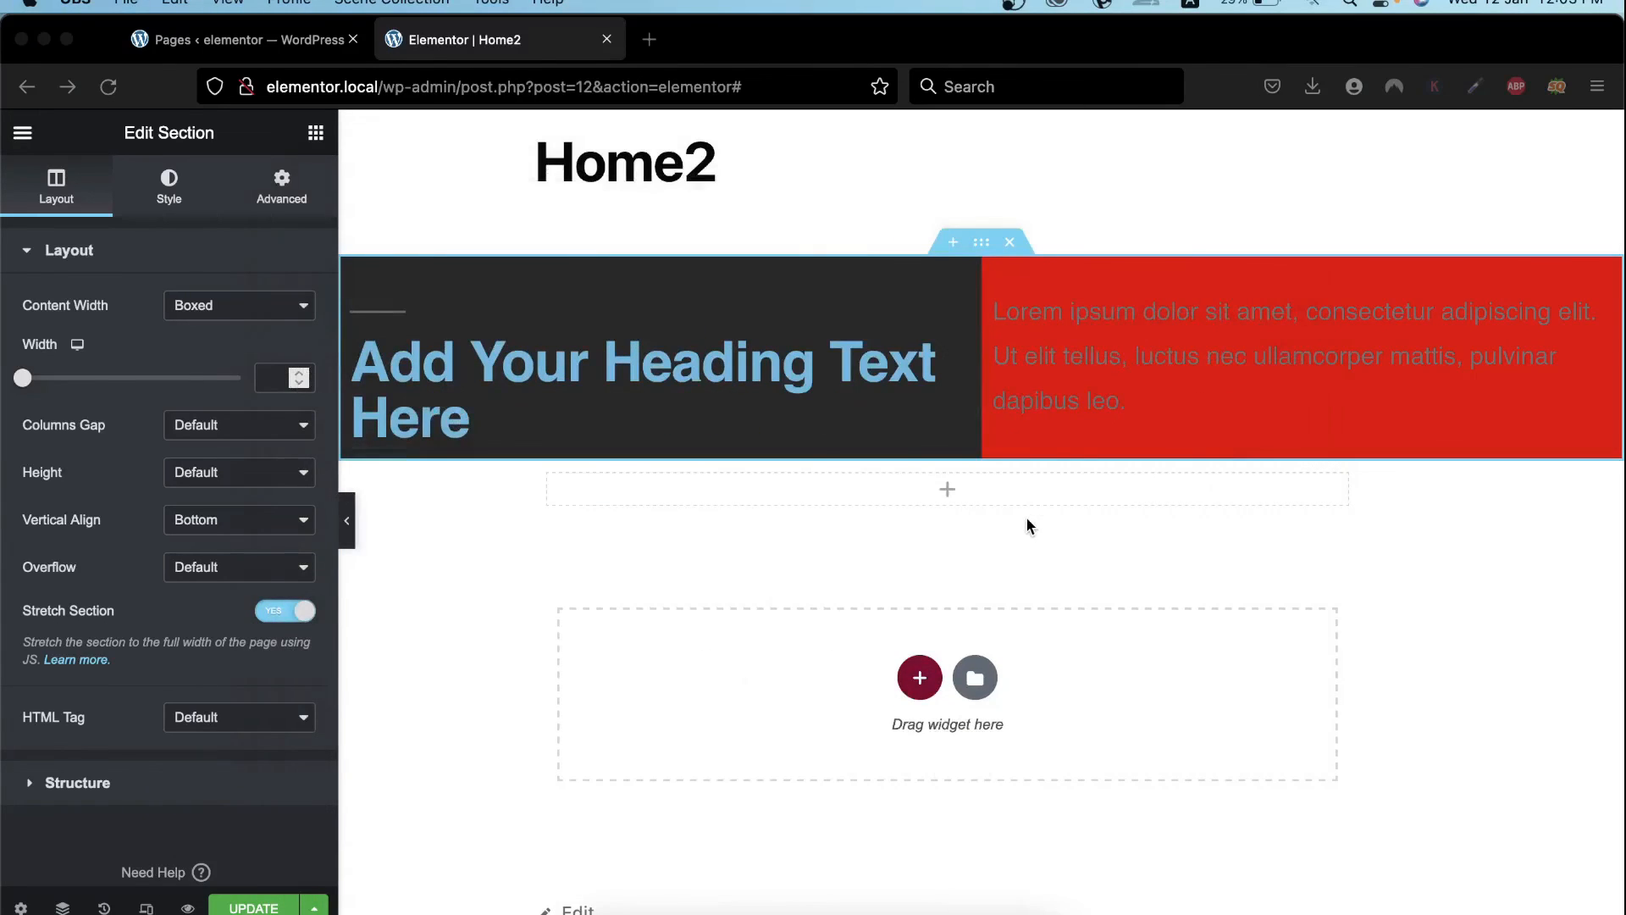
# Examine the section's style settings, including its border and the available top shape divider types
pyautogui.scroll(-3, 1028, 525)
pyautogui.scroll(4, 1027, 518)
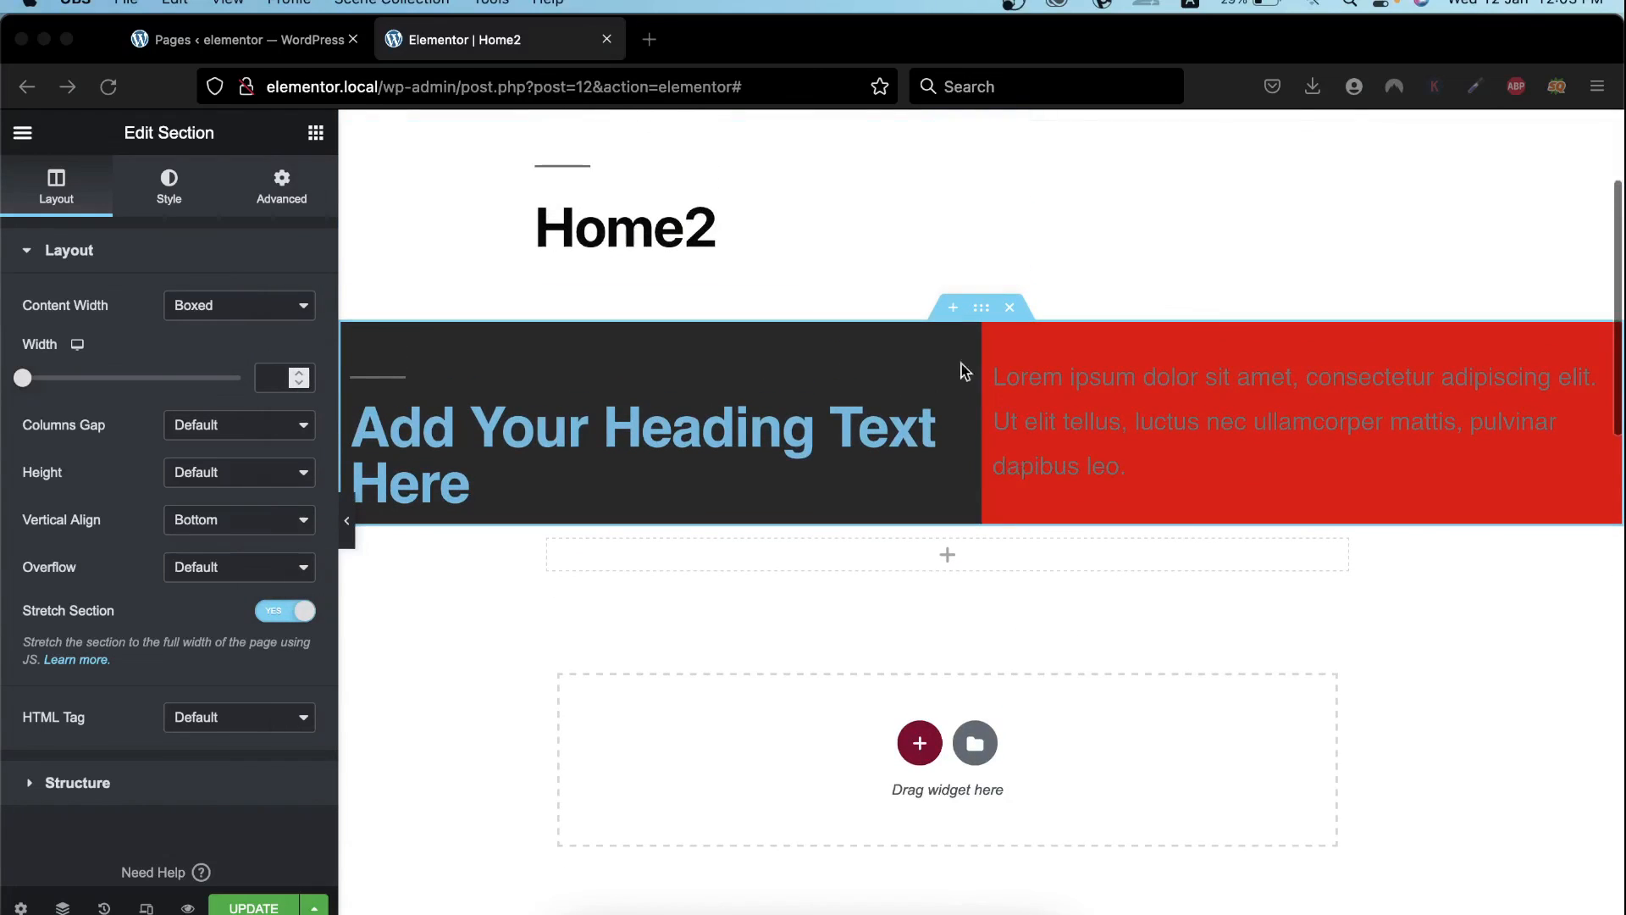
pyautogui.click(169, 209)
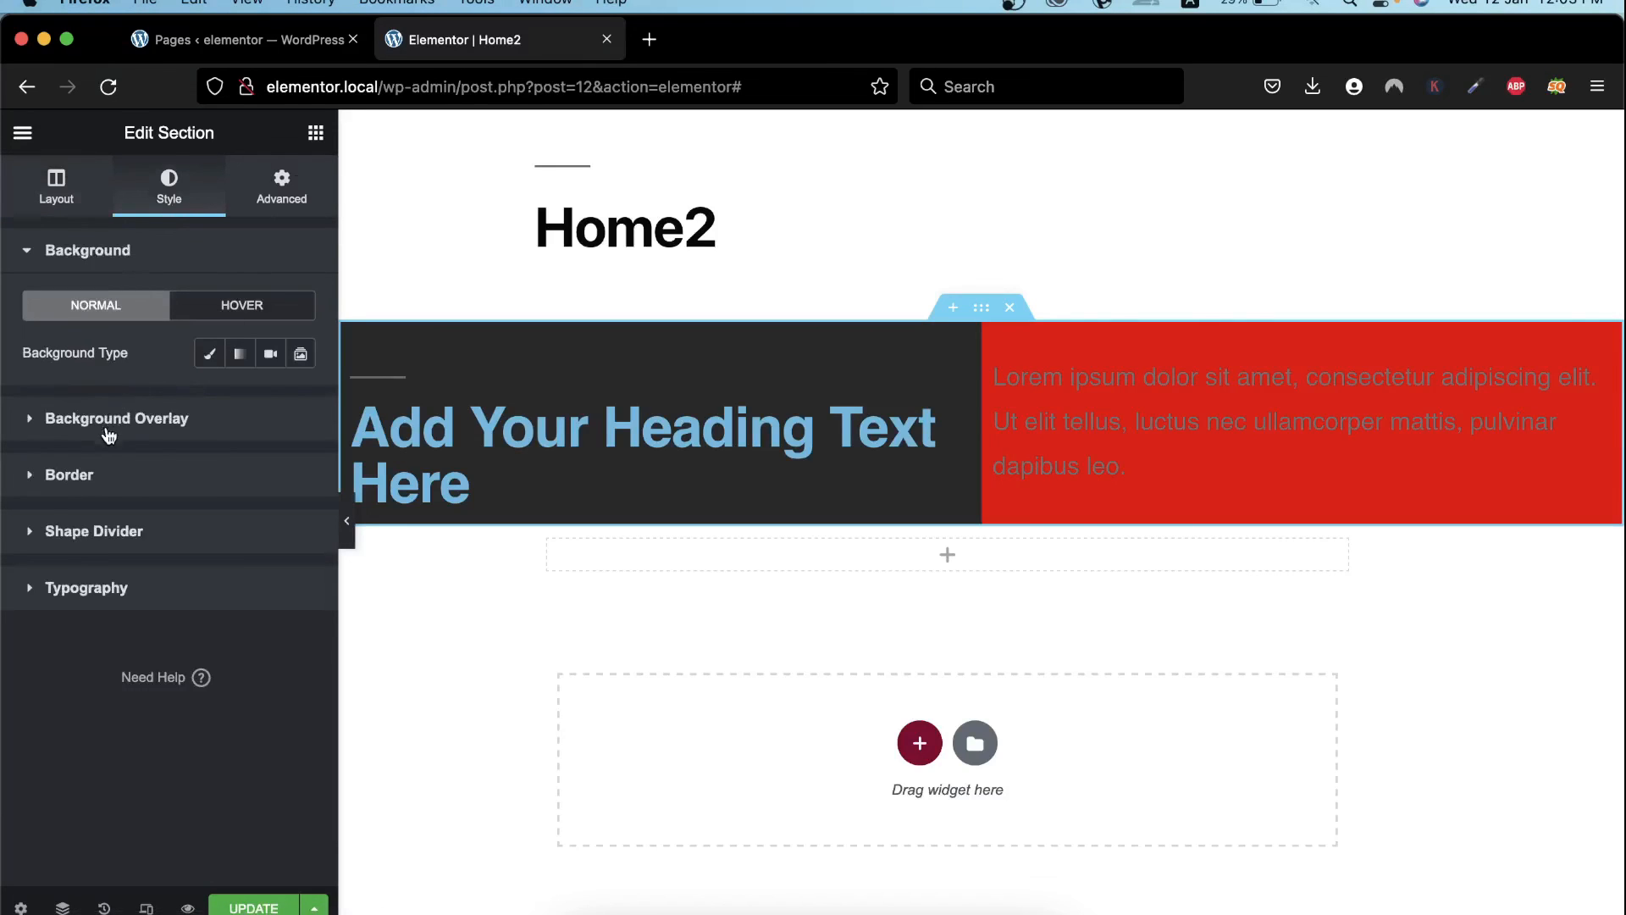
pyautogui.click(80, 474)
pyautogui.click(82, 669)
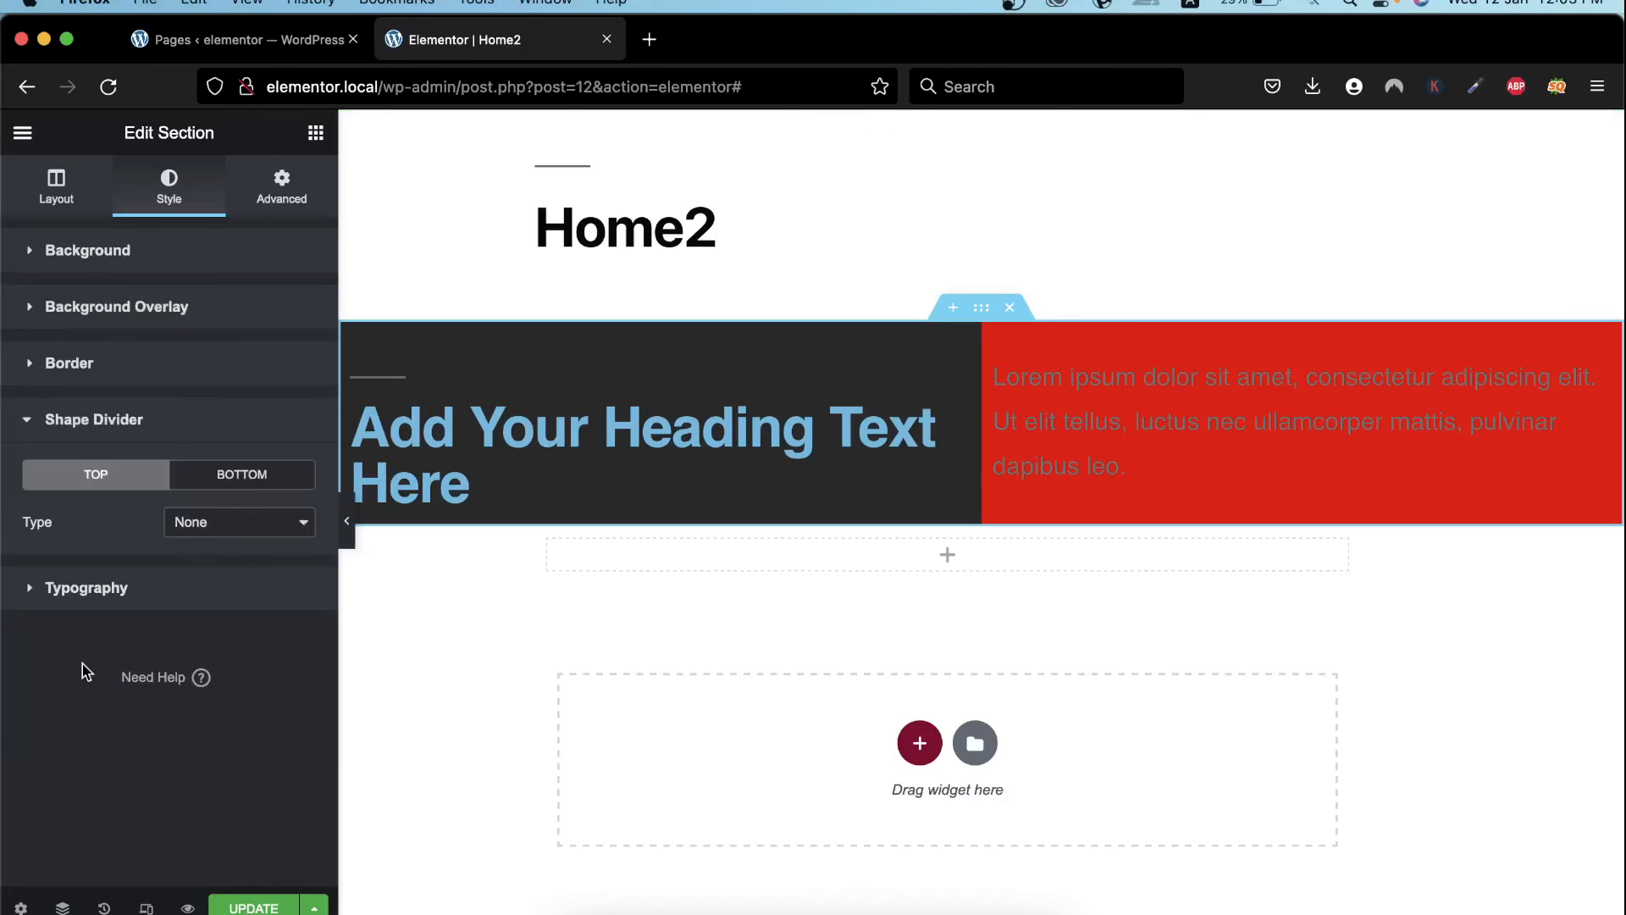
pyautogui.click(208, 525)
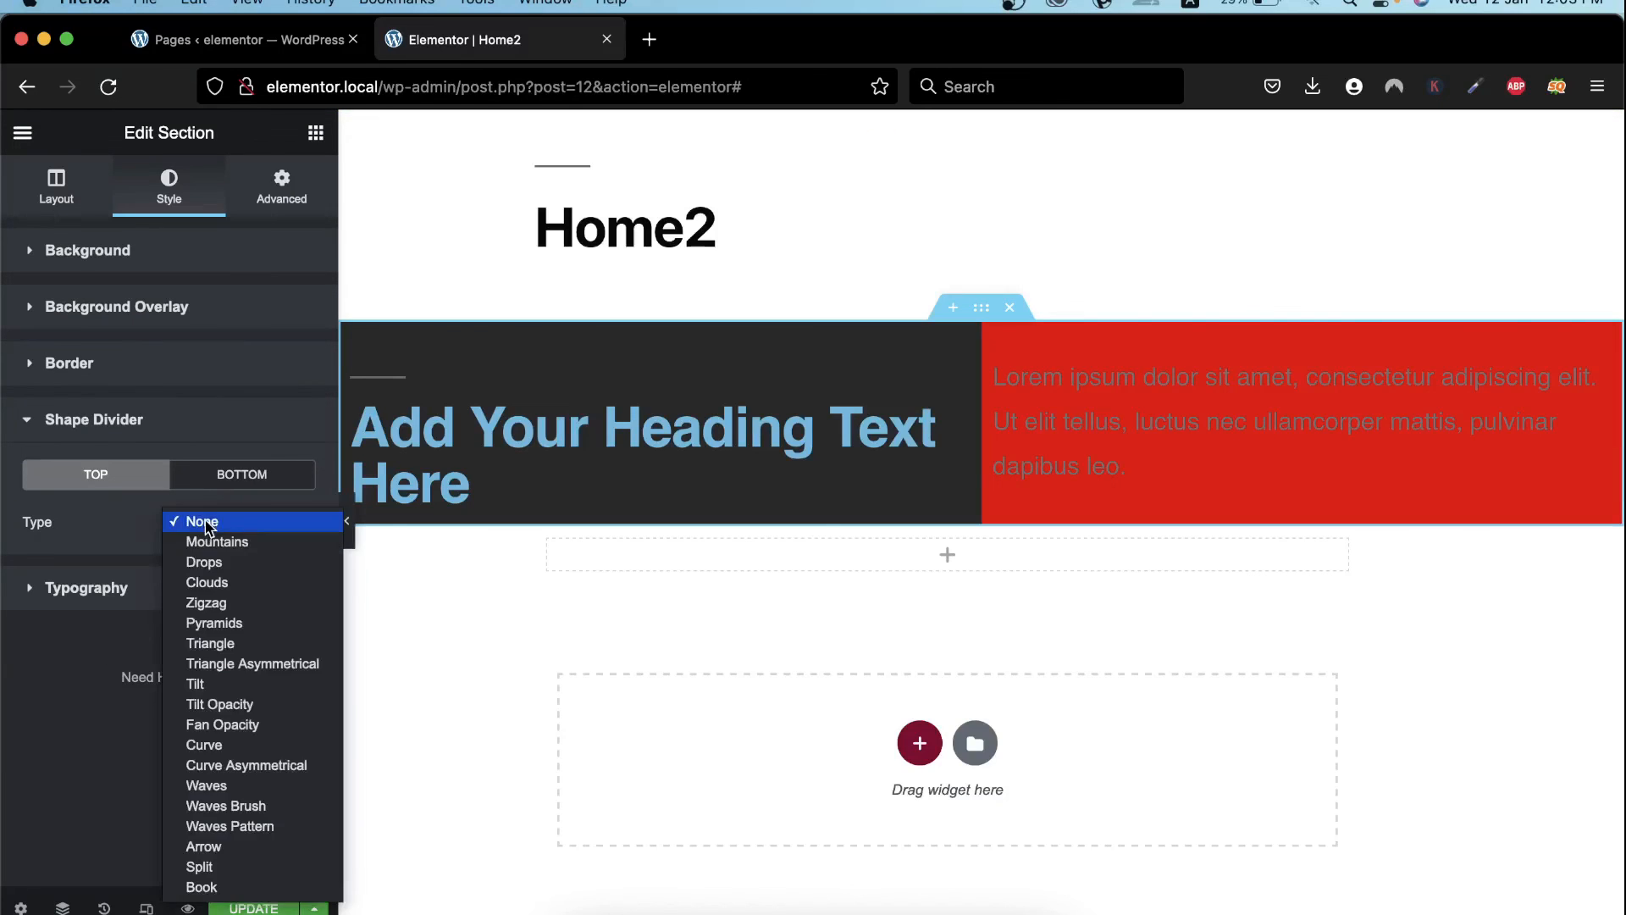
pyautogui.click(130, 538)
# Examine the section's typography style options and open its advanced settings
pyautogui.click(104, 591)
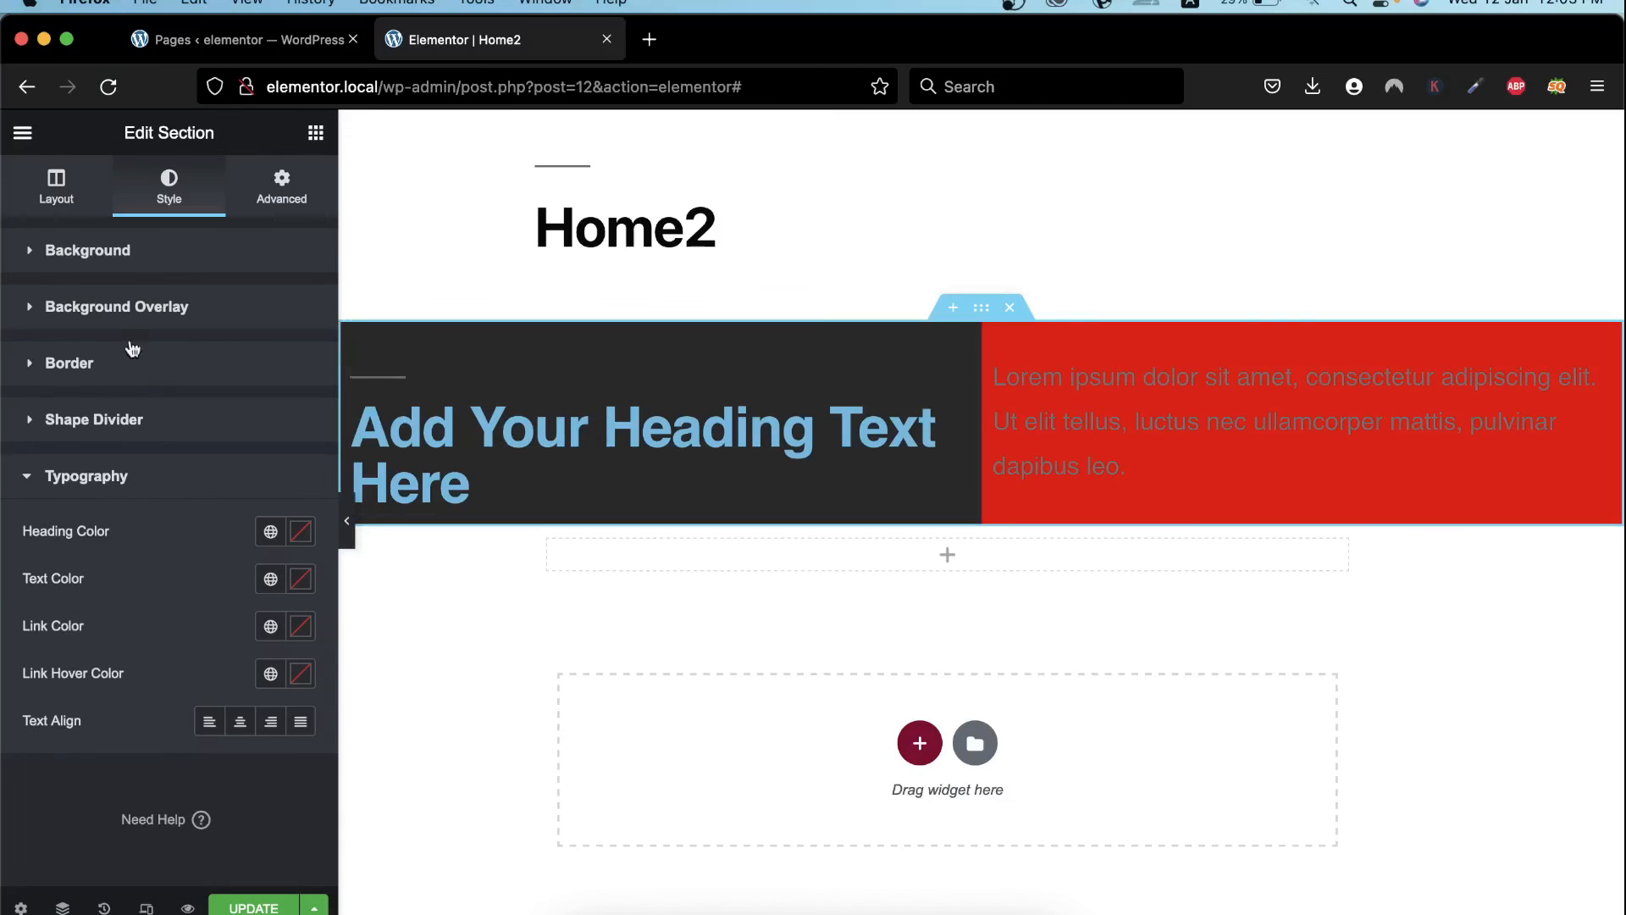
pyautogui.click(80, 474)
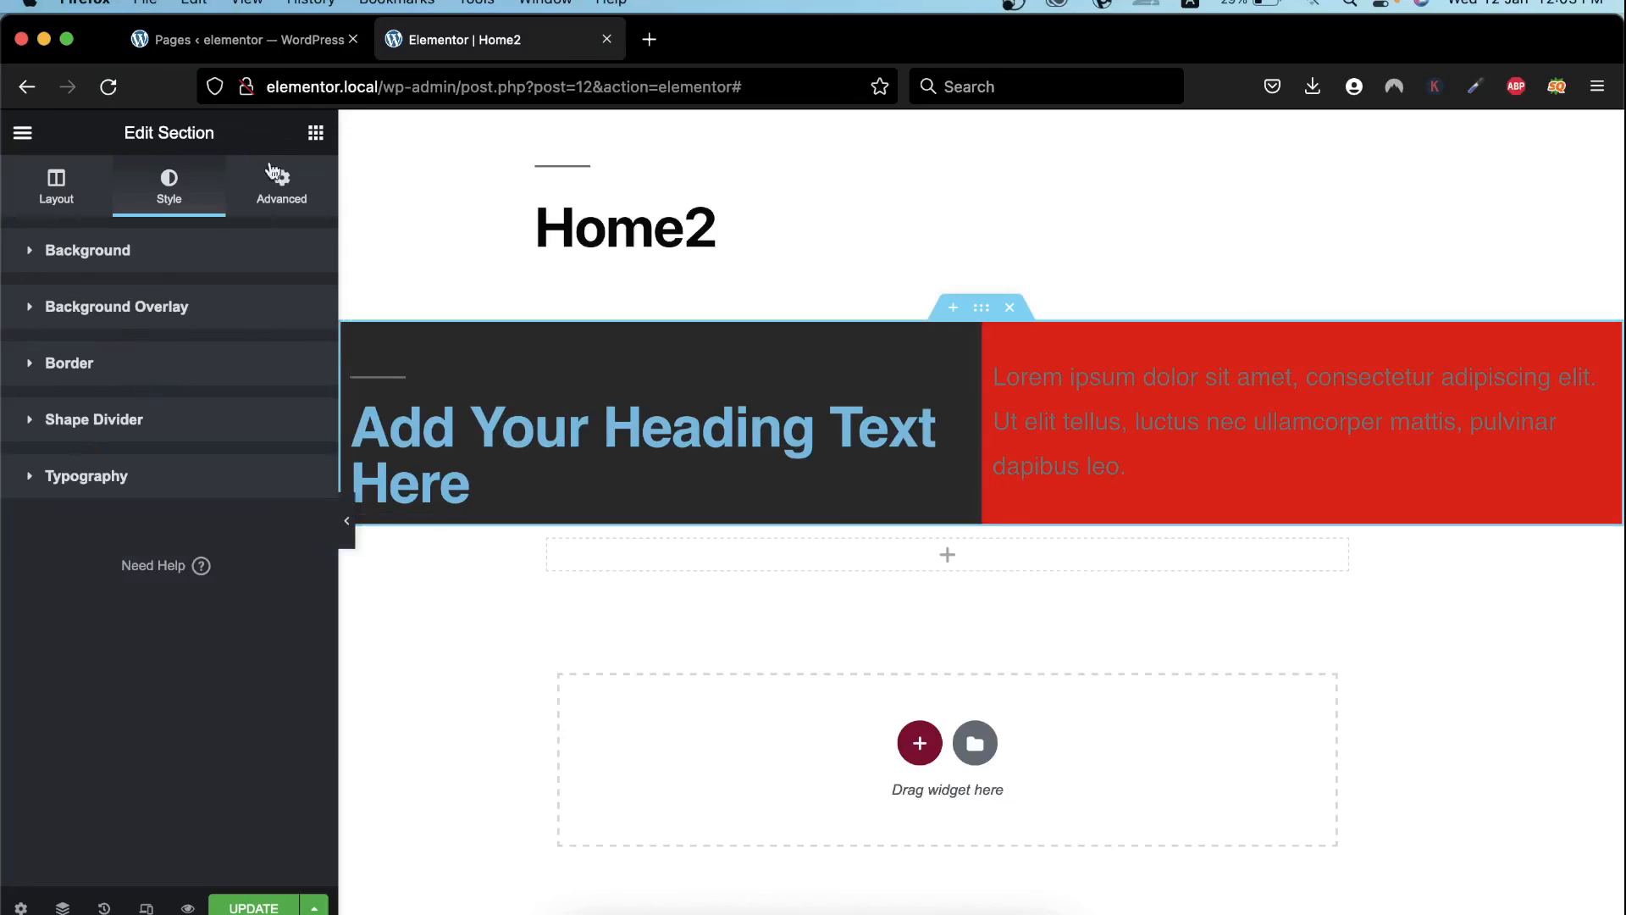
pyautogui.click(286, 188)
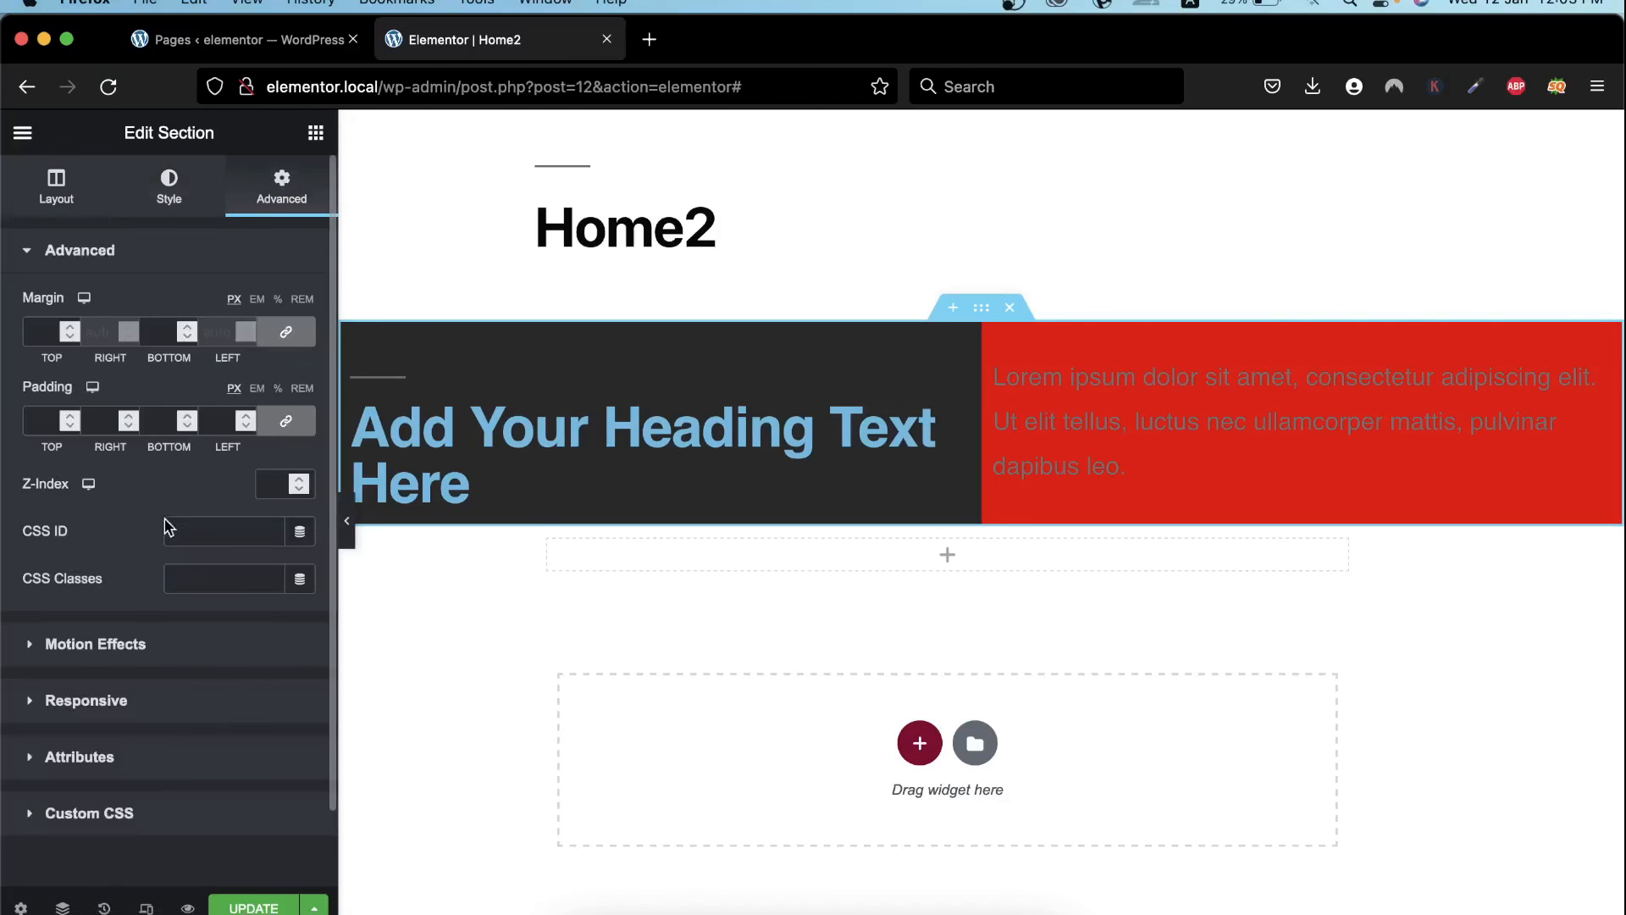